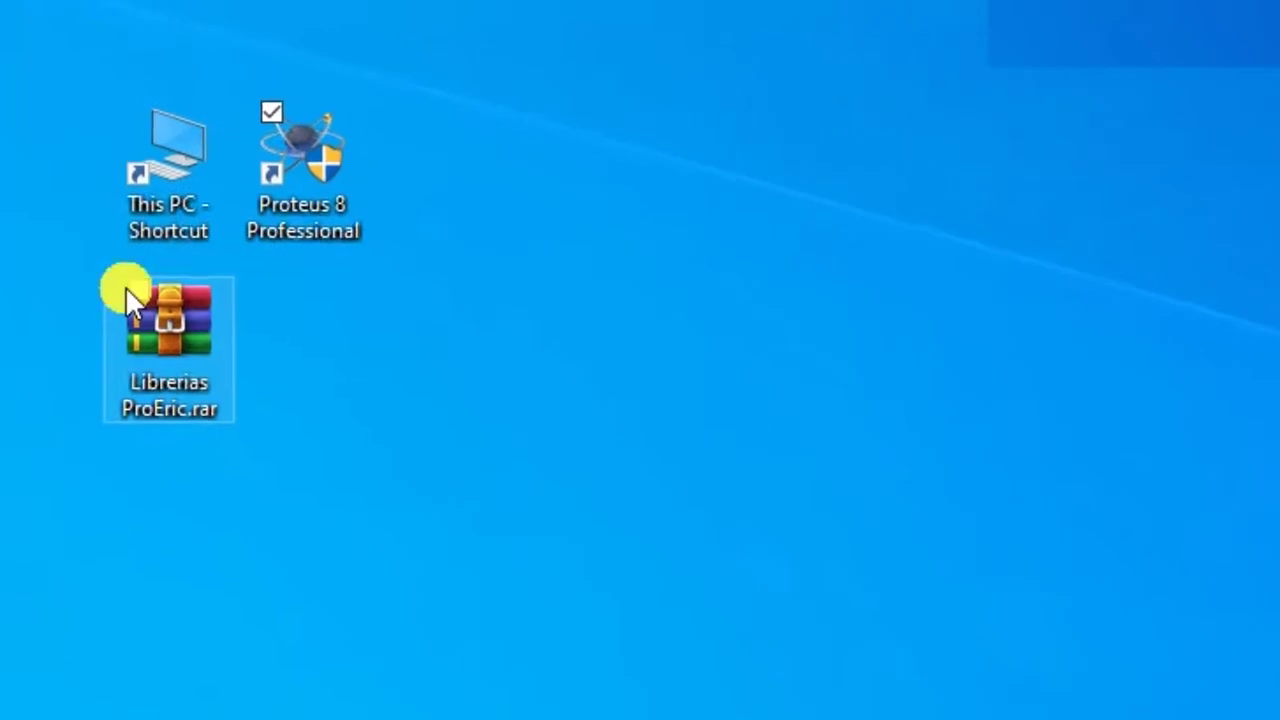
click(182, 318)
drag(323, 531, 95, 250)
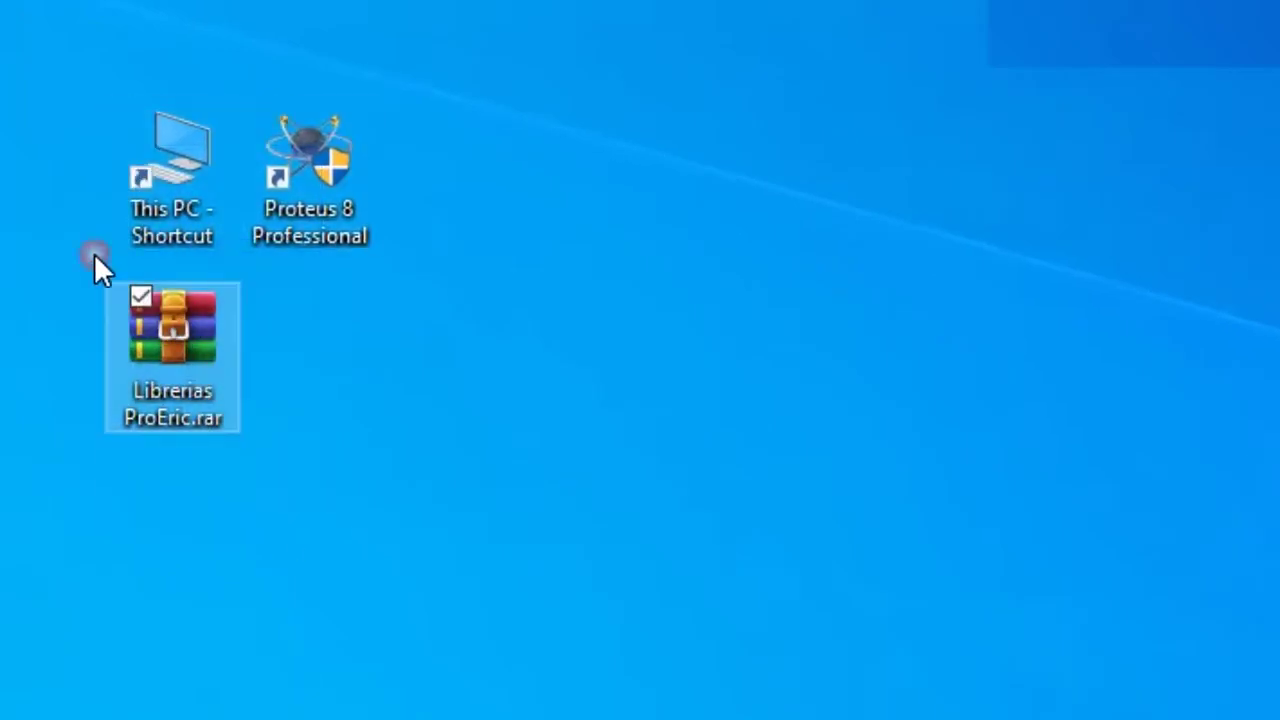
click(175, 323)
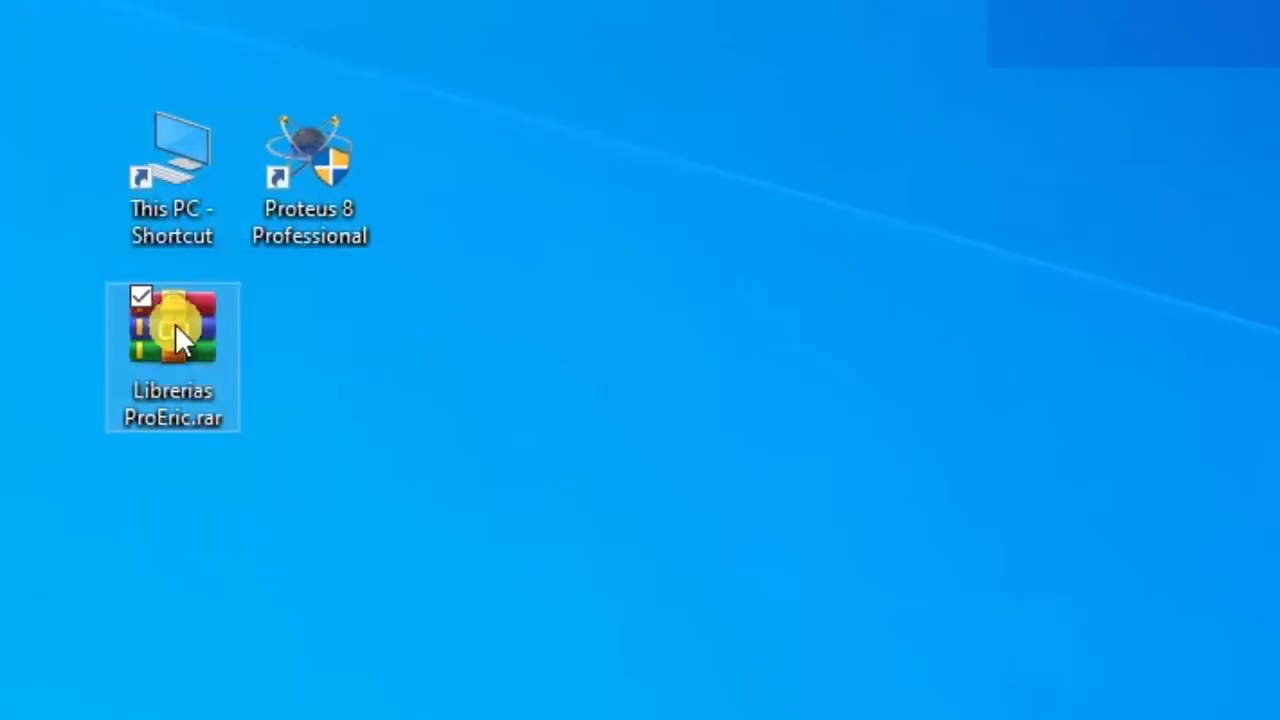
double_click(182, 315)
right_click(182, 311)
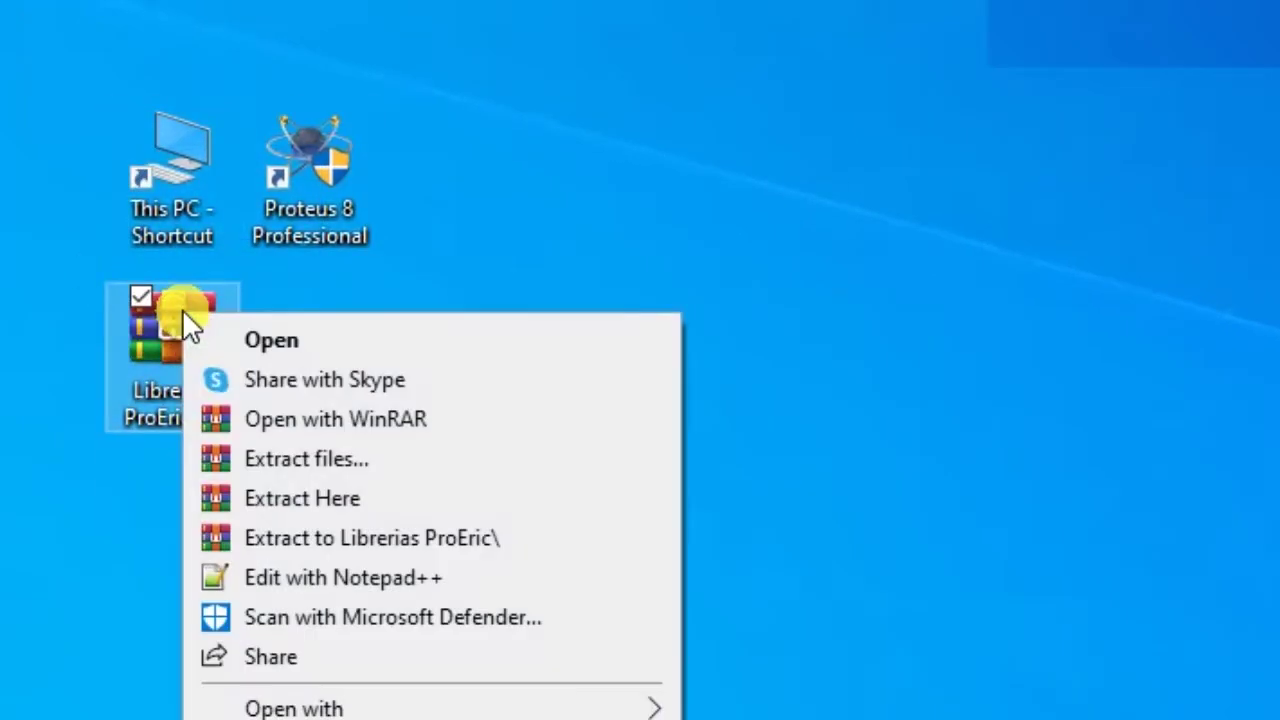
click(510, 240)
- Extract the Librerias ProEric folder from Librerias ProEric.rar to the desktop and place it beside the archive
double_click(184, 323)
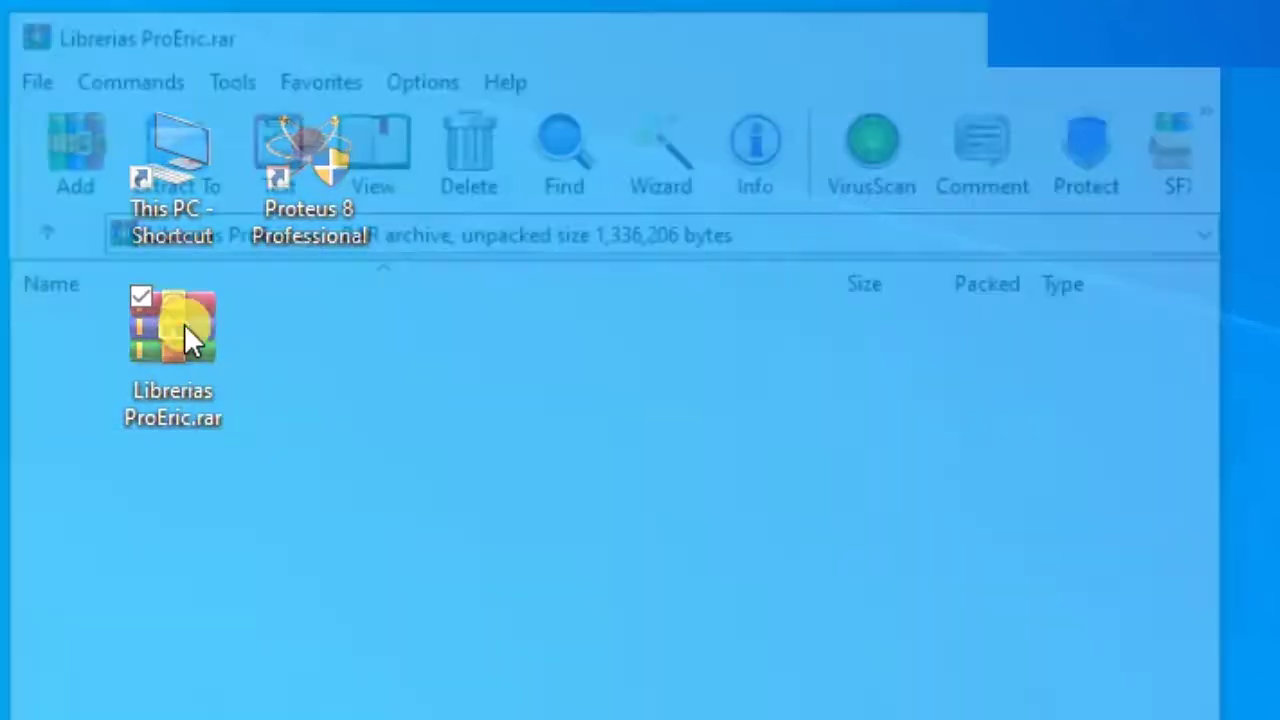
click(71, 358)
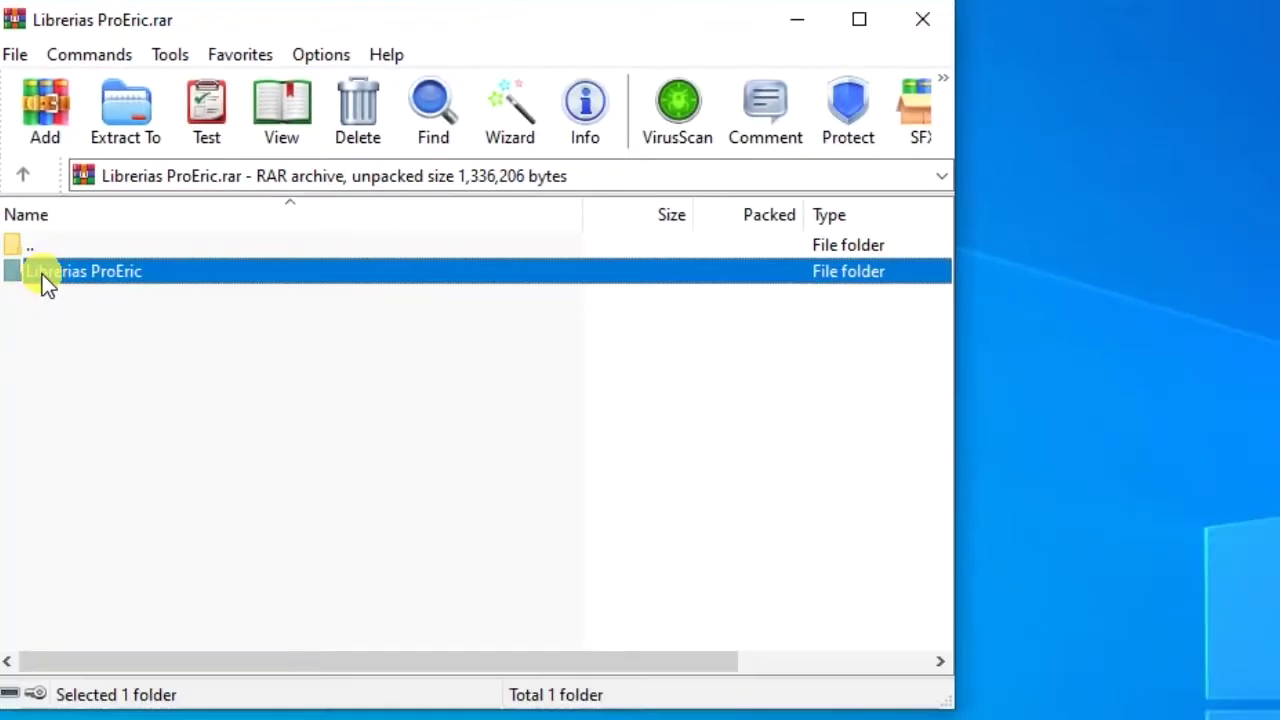
drag(1169, 281, 1169, 282)
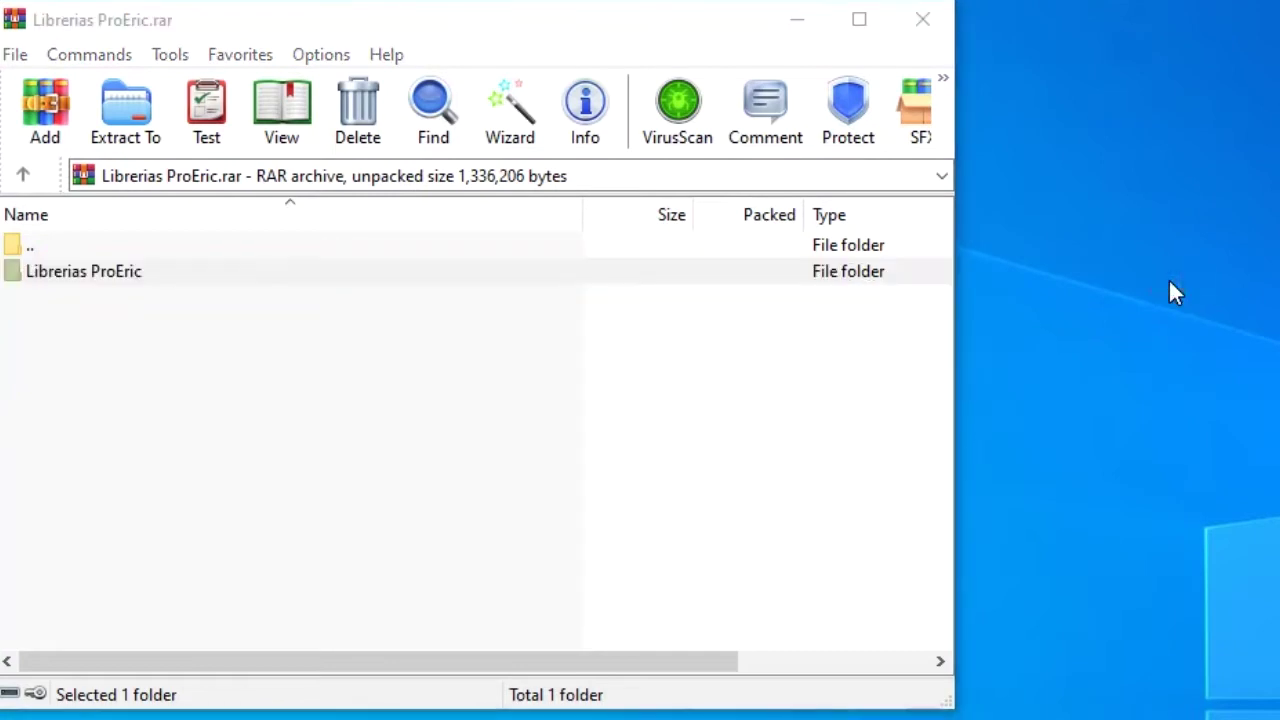
click(934, 12)
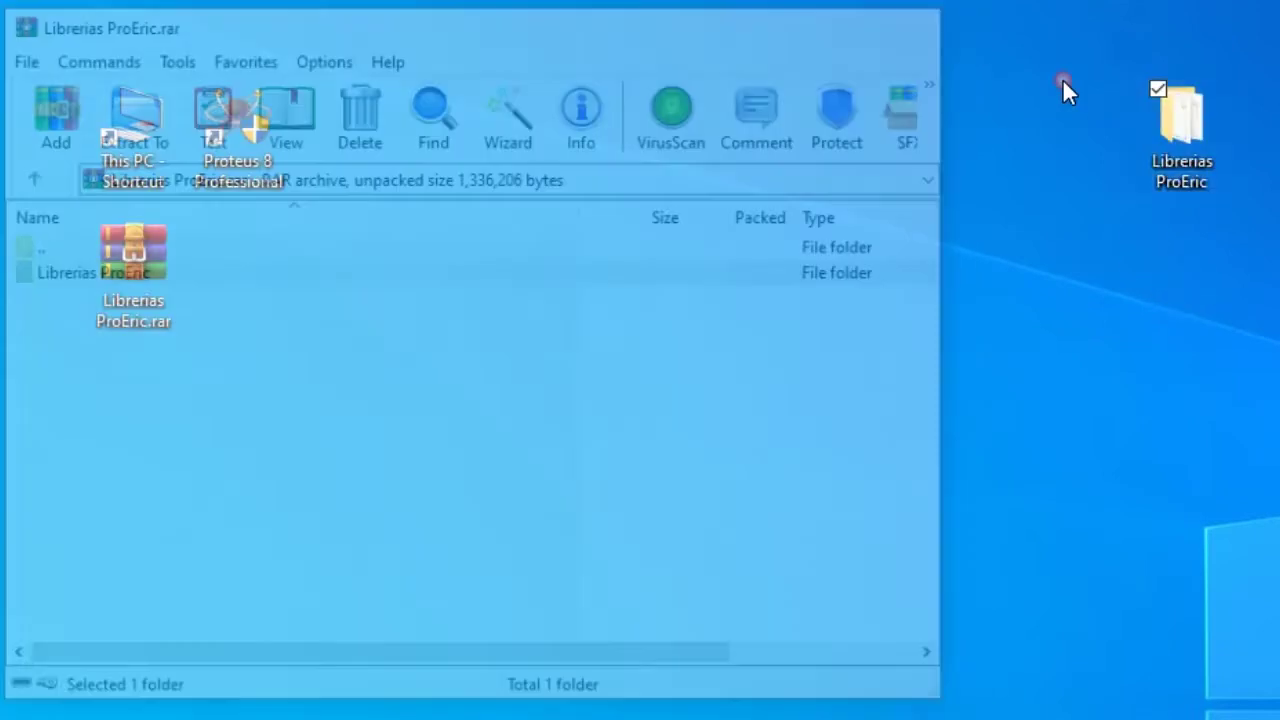
drag(1173, 115, 221, 241)
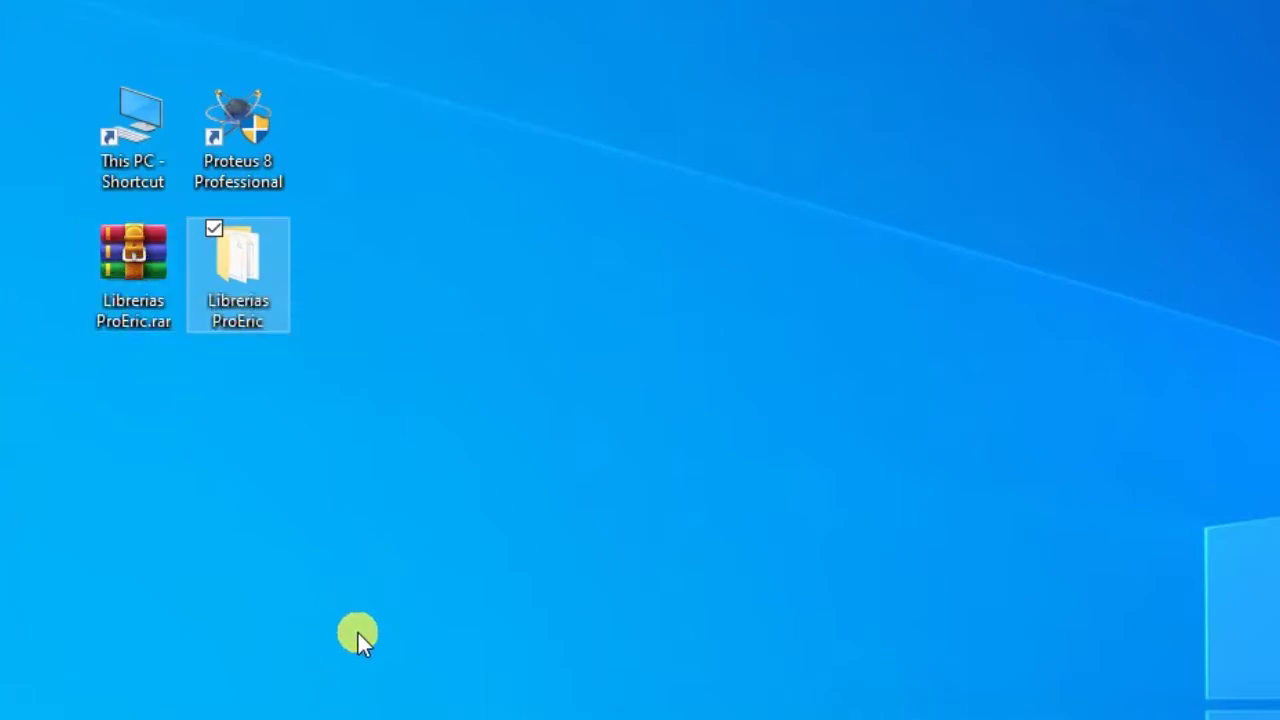
- Open the extracted Librerias ProEric folder, examine its list of library files, and close it
double_click(247, 261)
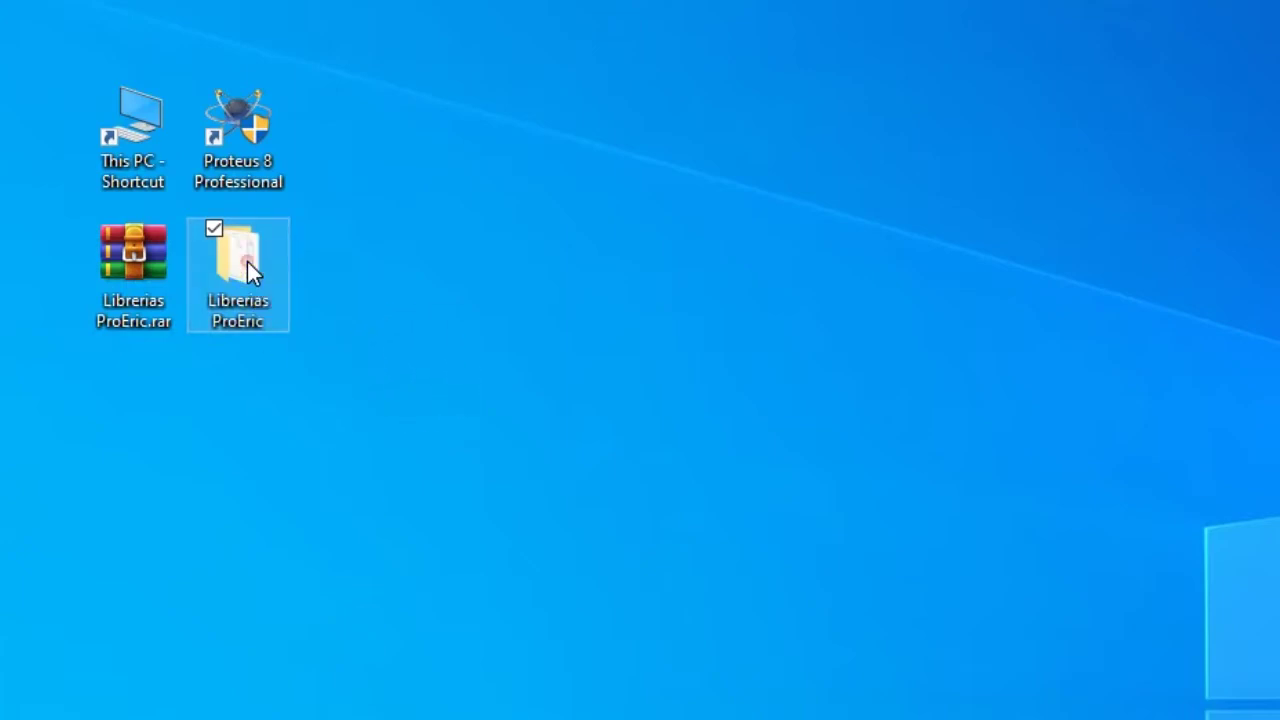
drag(1230, 195, 468, 5)
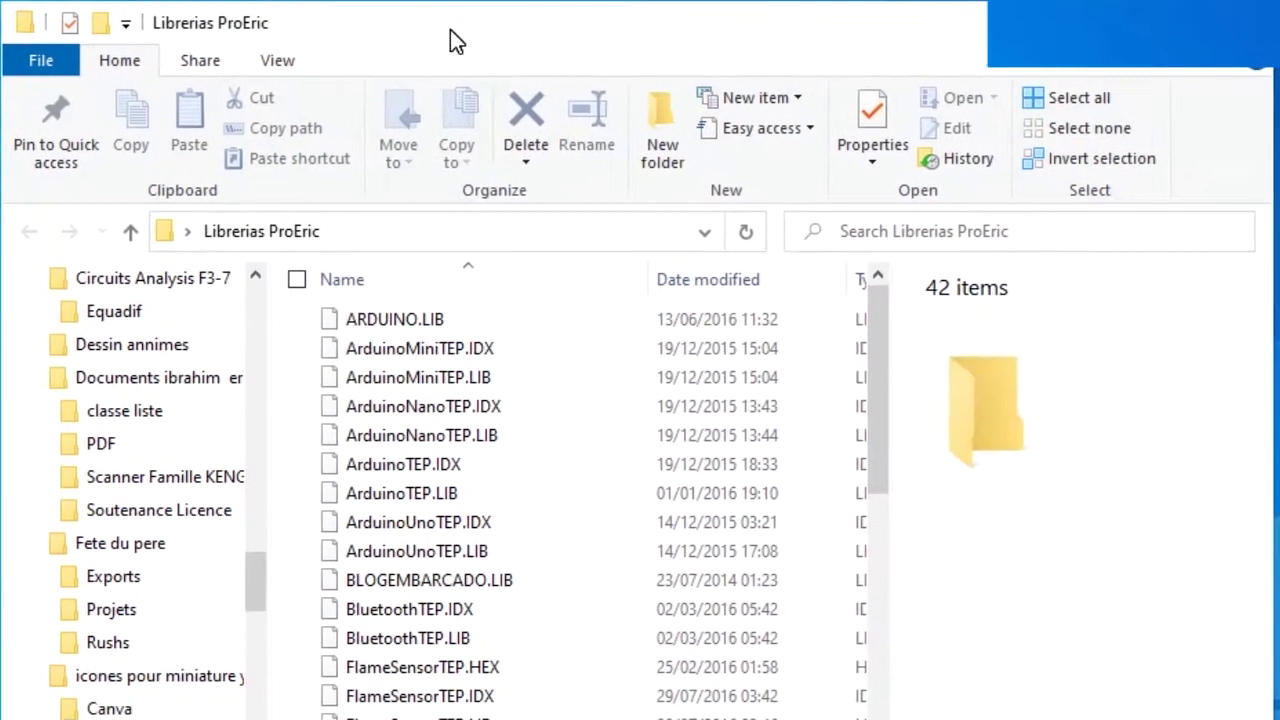
scroll(449, 409, down, 2)
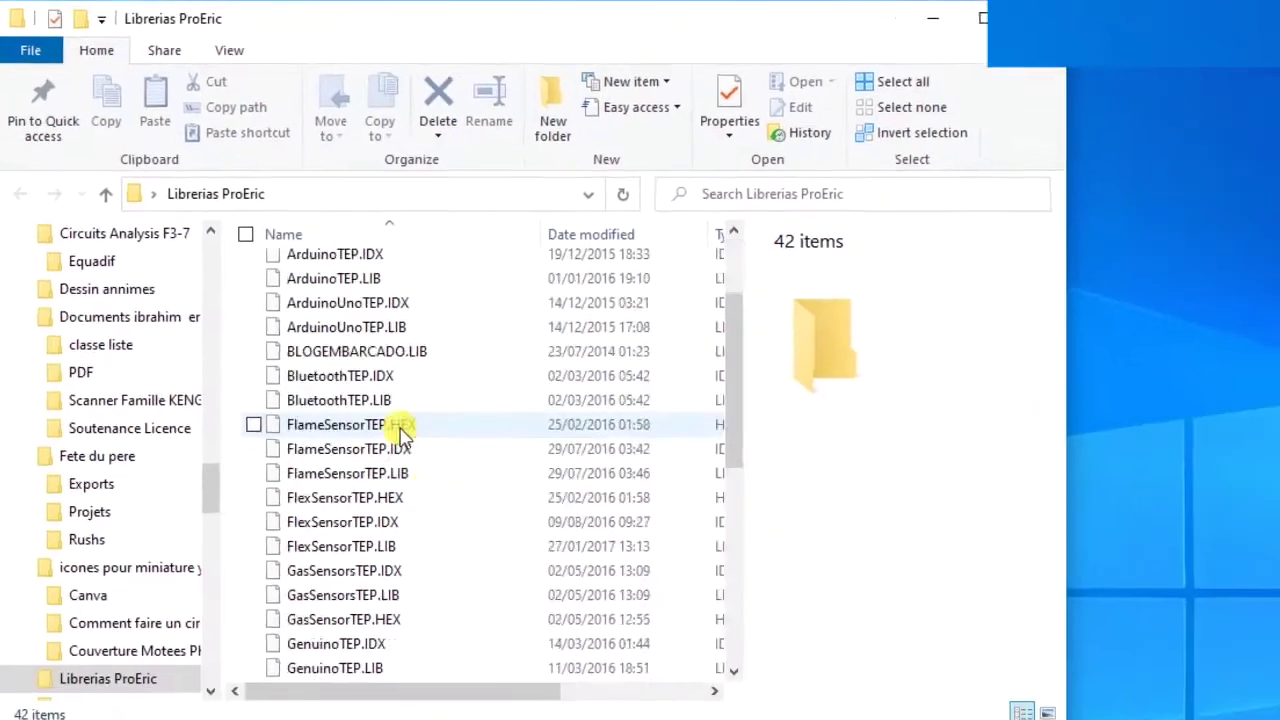
scroll(403, 432, down, 6)
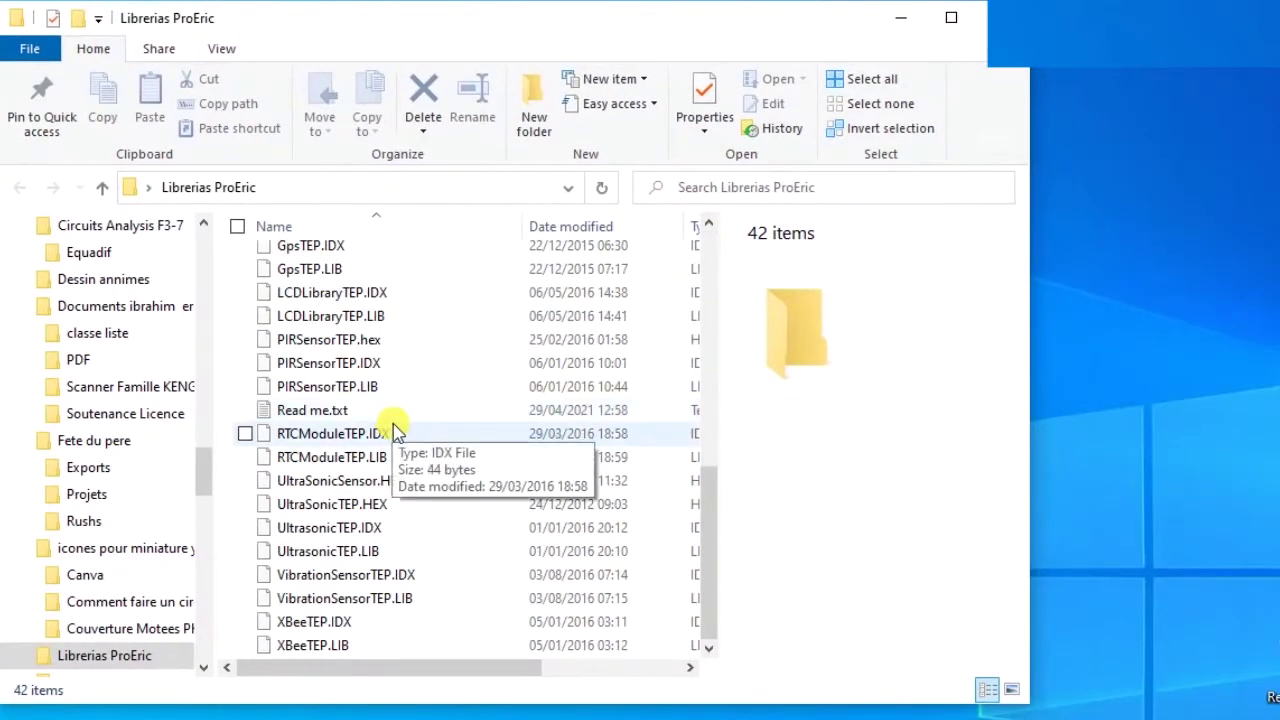
scroll(395, 428, up, 7)
scroll(395, 428, up, 2)
scroll(397, 430, down, 8)
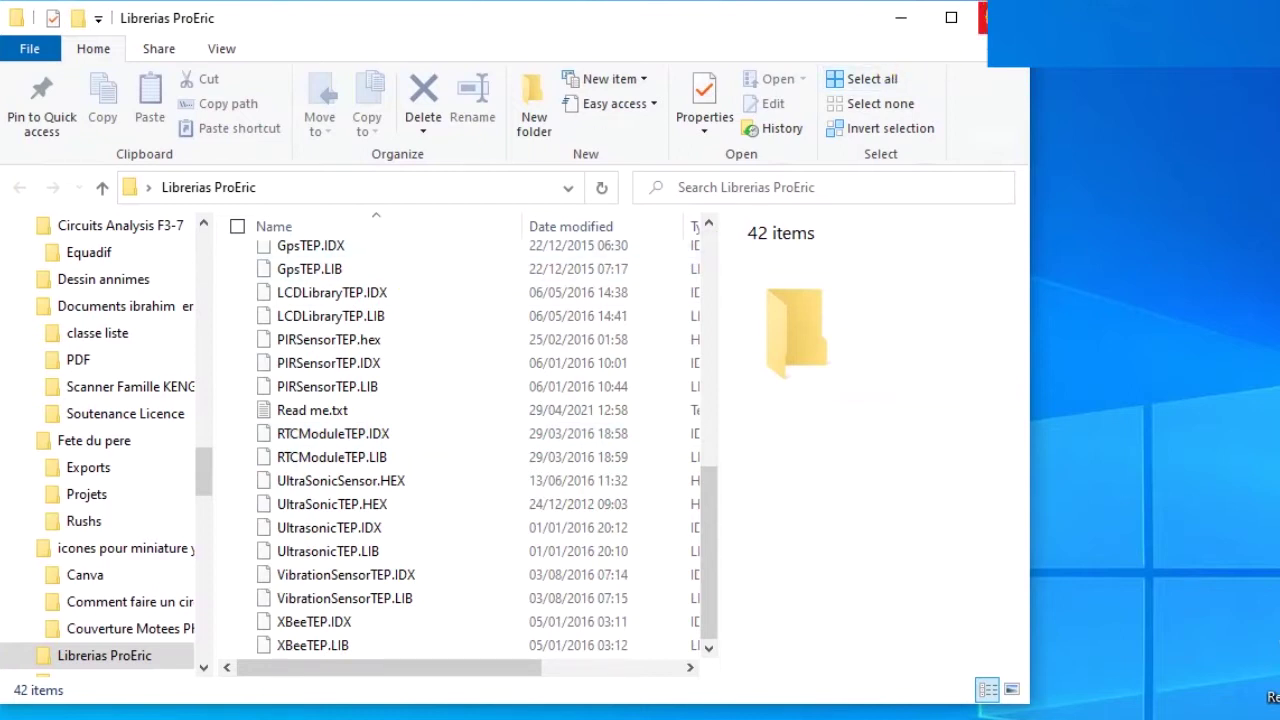
click(1005, 17)
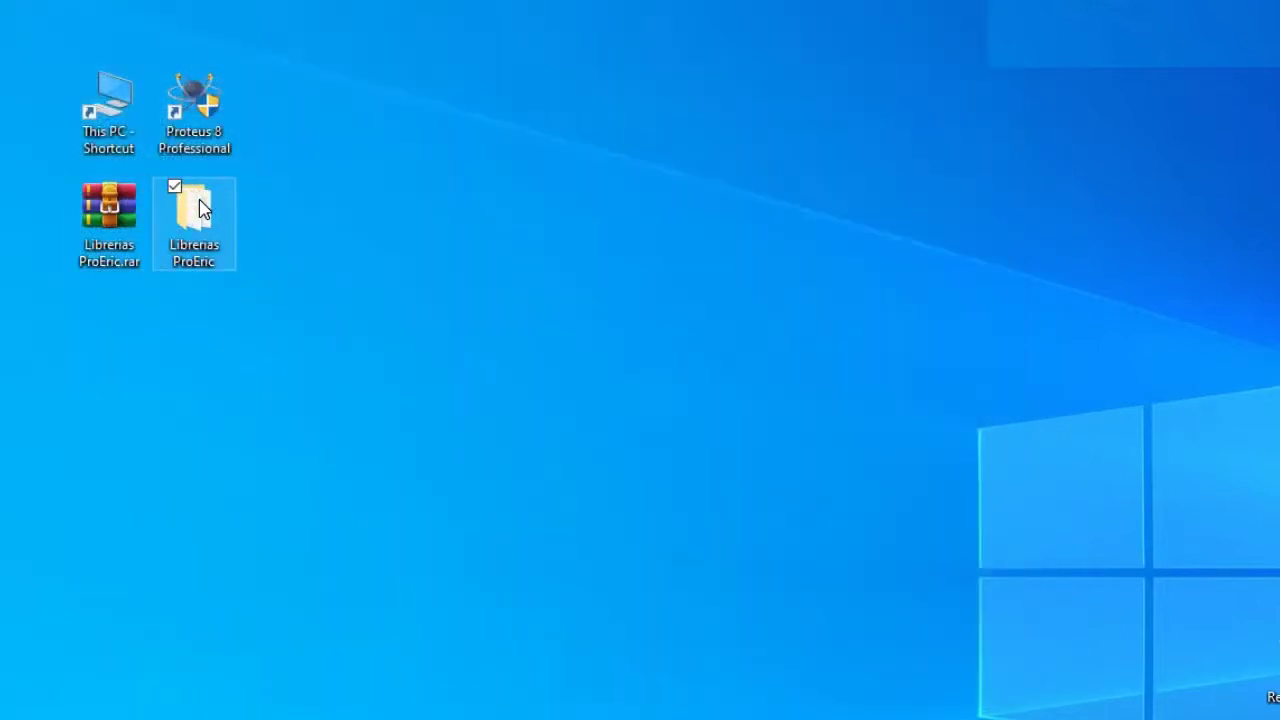
- Copy all files from the Librerias ProEric folder on the desktop and return to the desktop
double_click(200, 207)
click(478, 368)
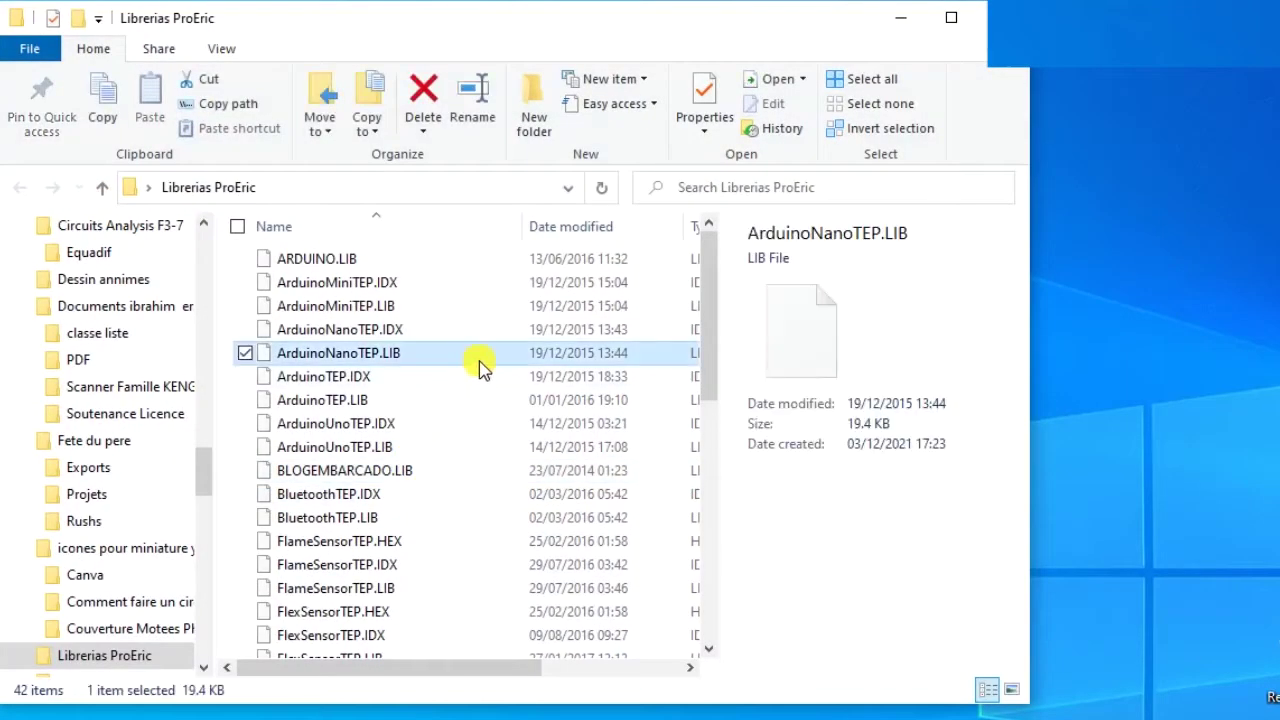
key(ctrl+a)
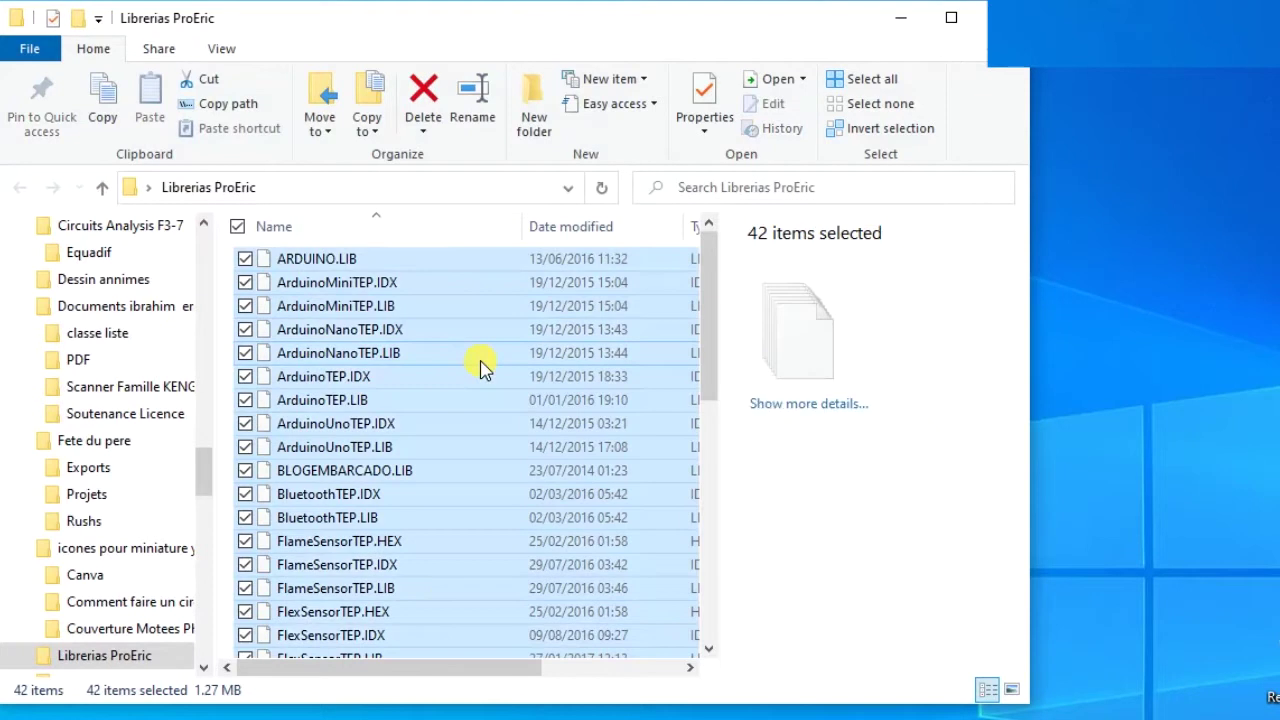
right_click(303, 264)
click(352, 570)
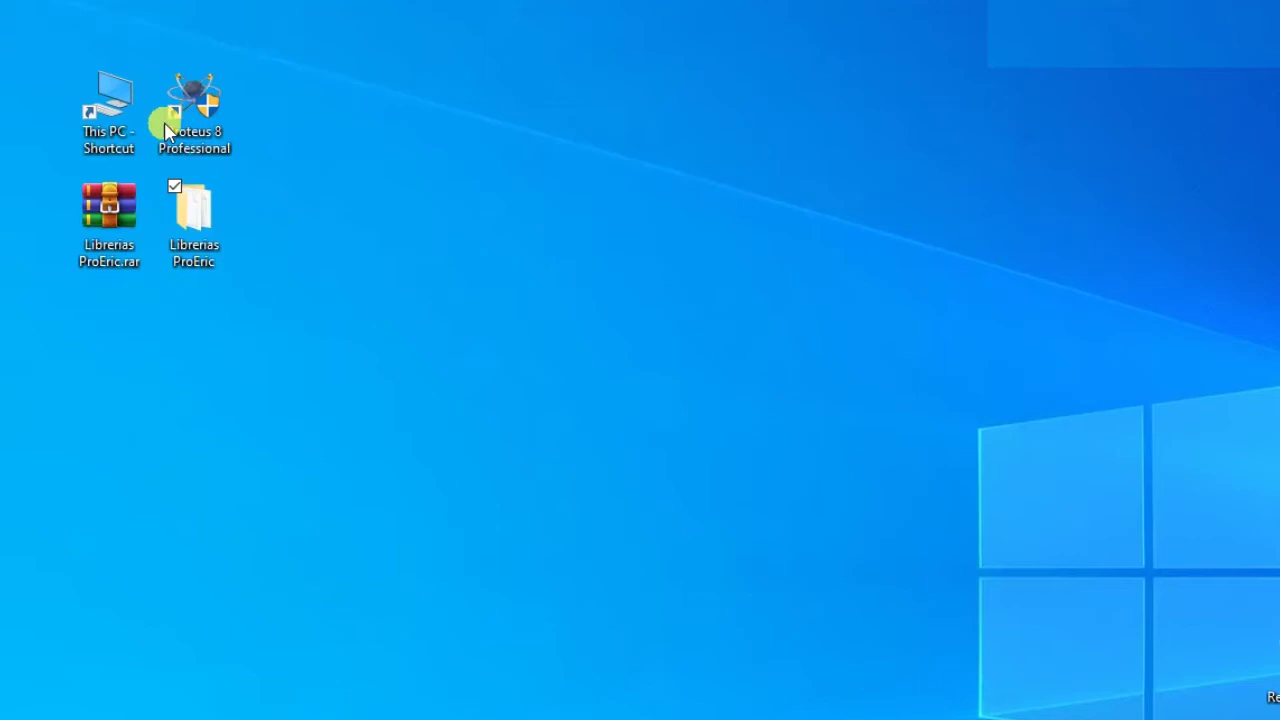
- From the Proteus 8 Professional shortcut's file location, go to the DATA folder of the installation and open its LIBRARY subfolder
click(192, 104)
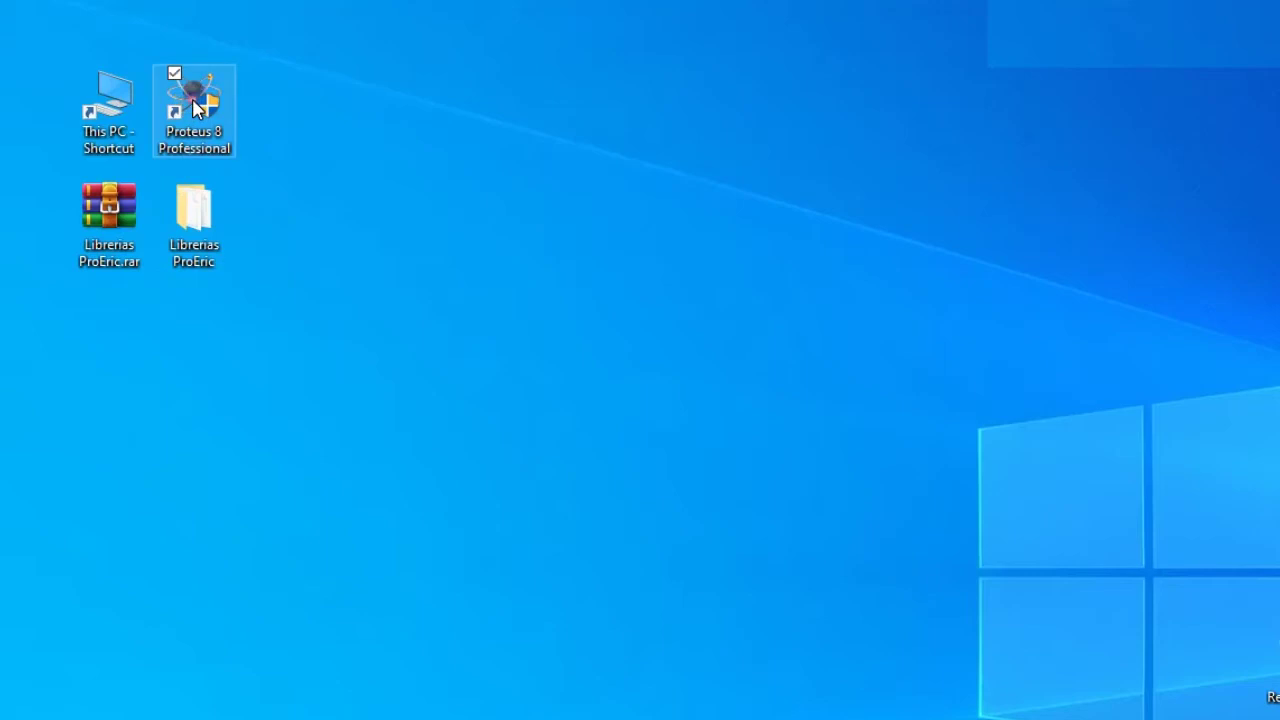
right_click(289, 147)
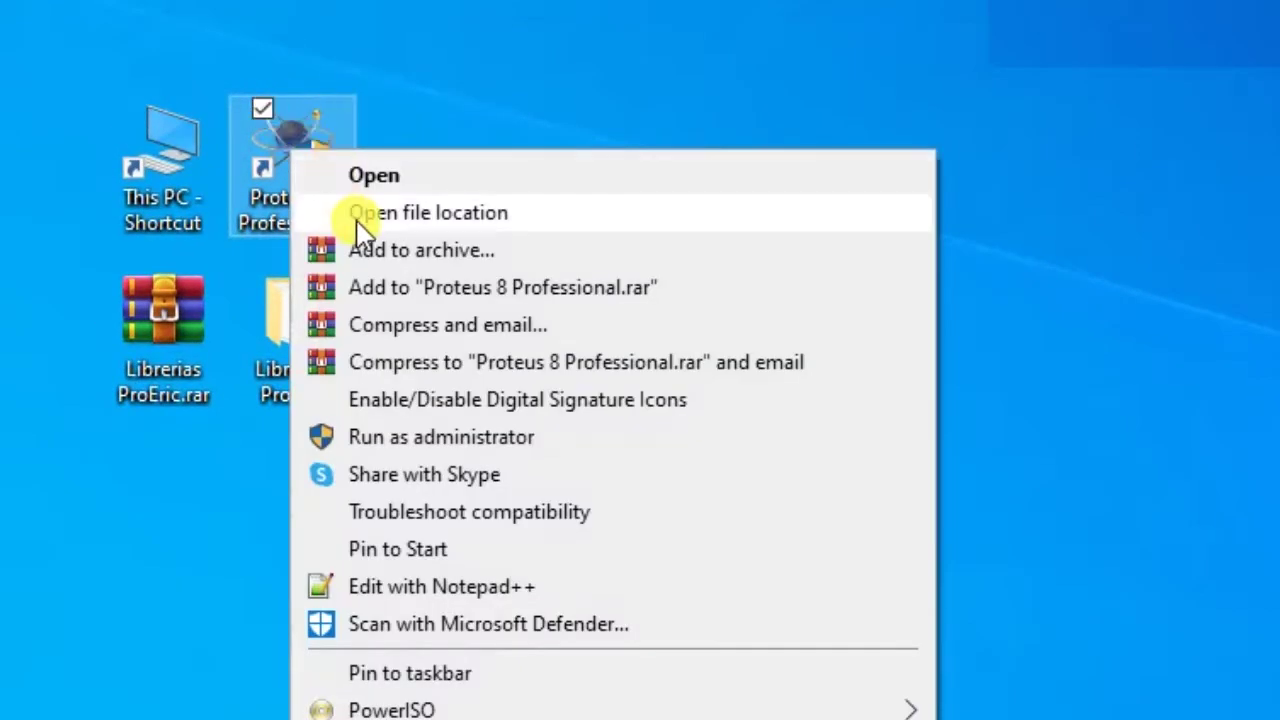
click(388, 213)
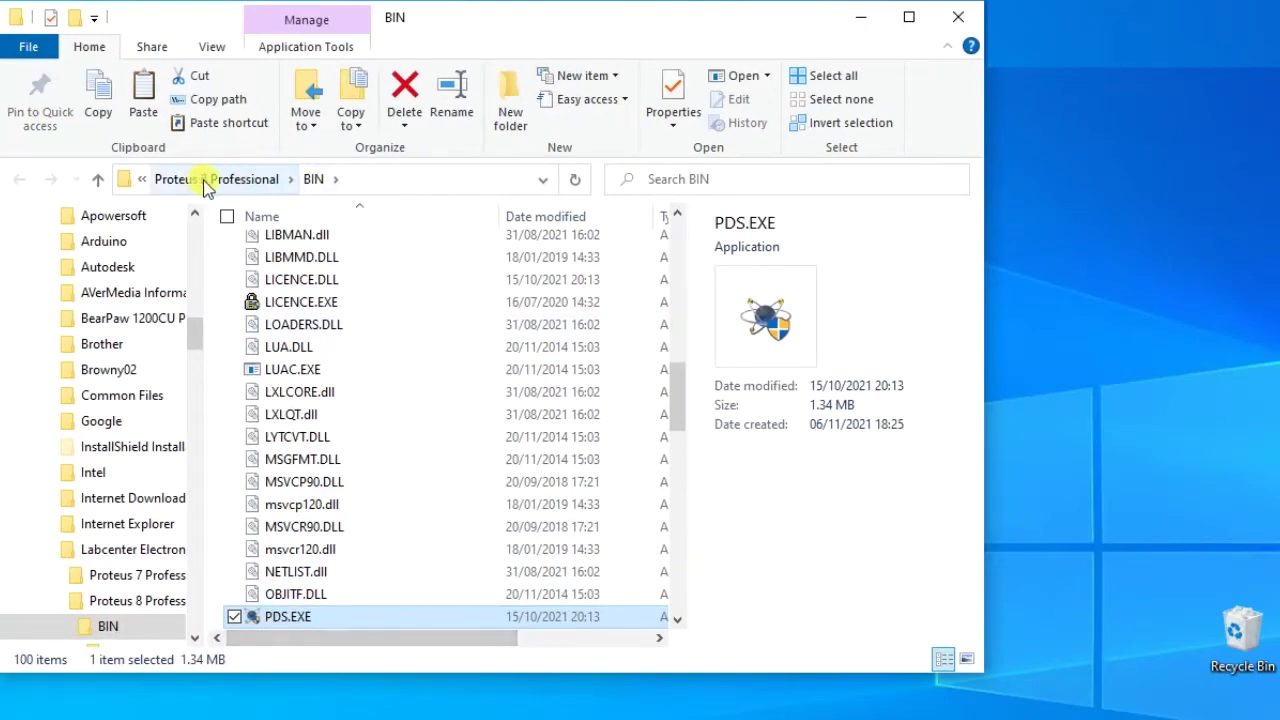
click(252, 182)
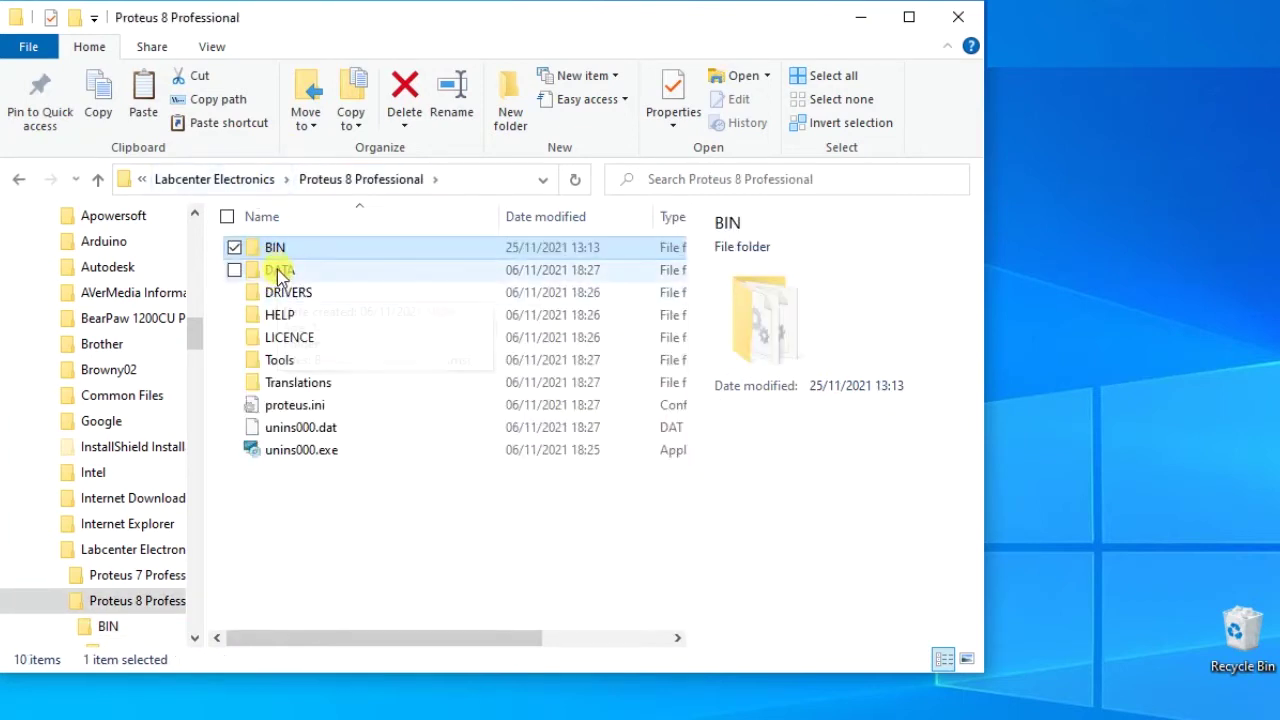
double_click(280, 272)
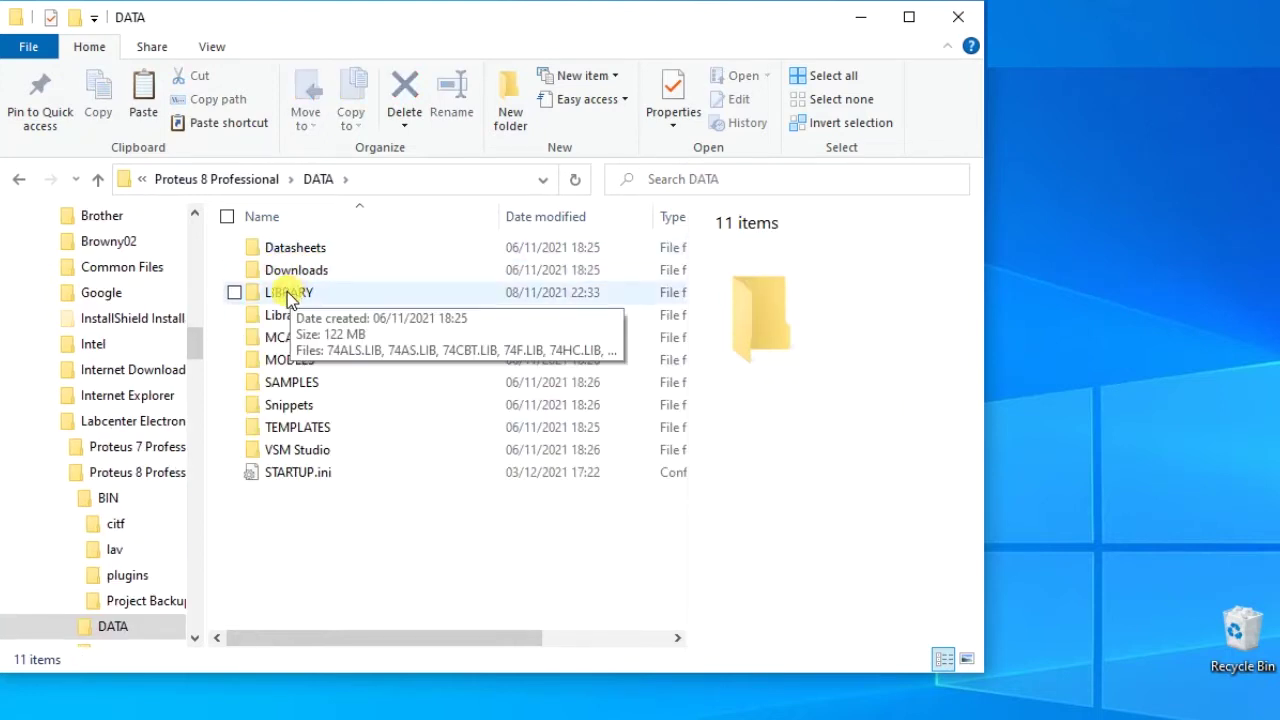
double_click(290, 293)
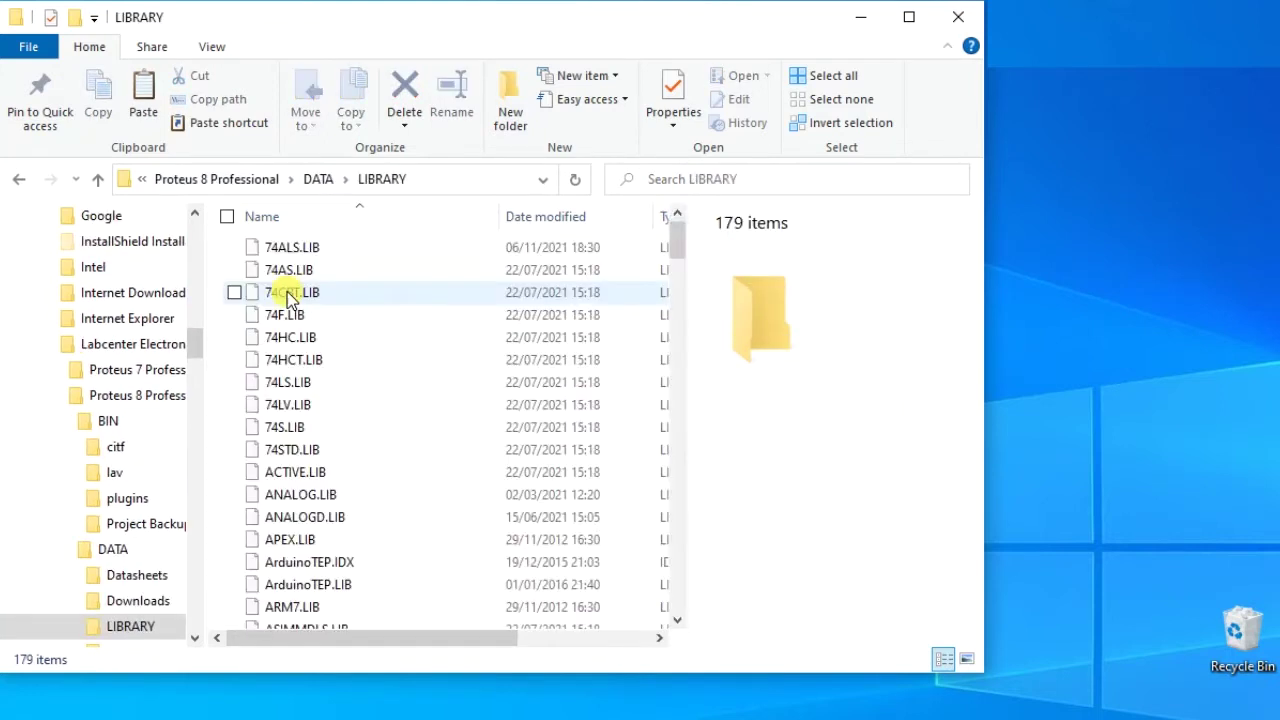
- Paste the copied library files into the LIBRARY folder, replacing files with the same names, check them, and close the folder
right_click(382, 263)
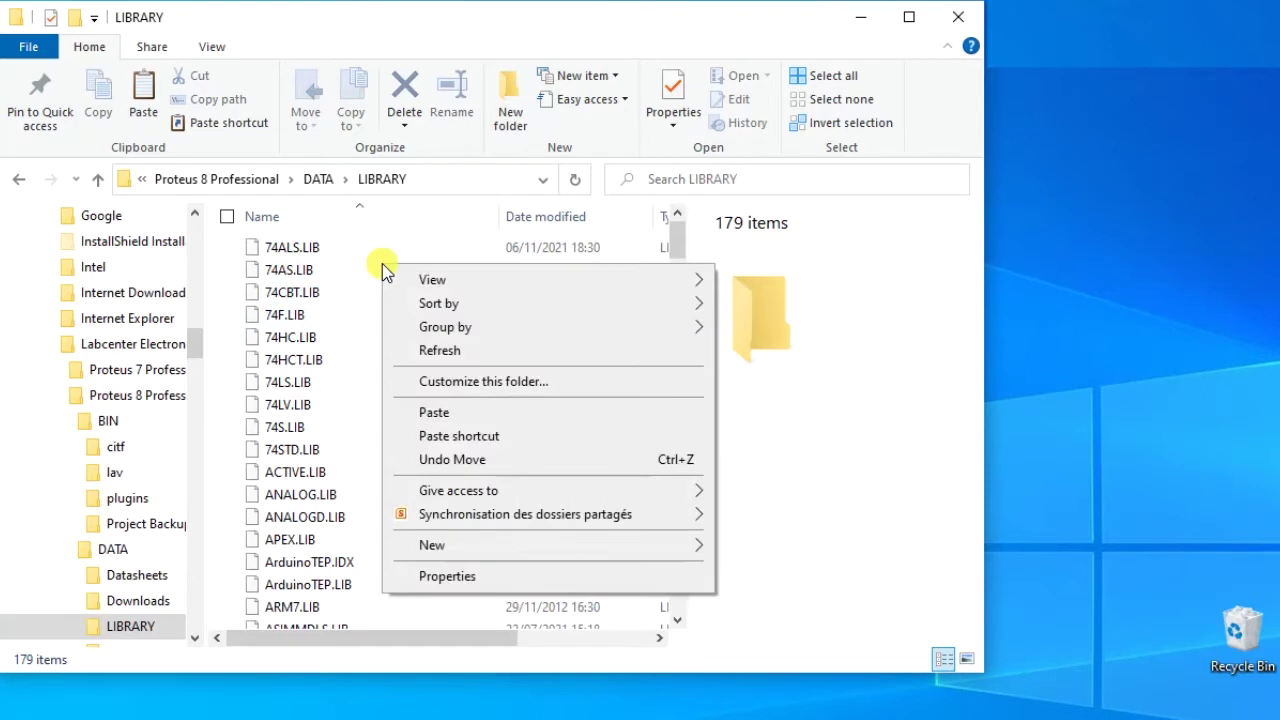
click(432, 412)
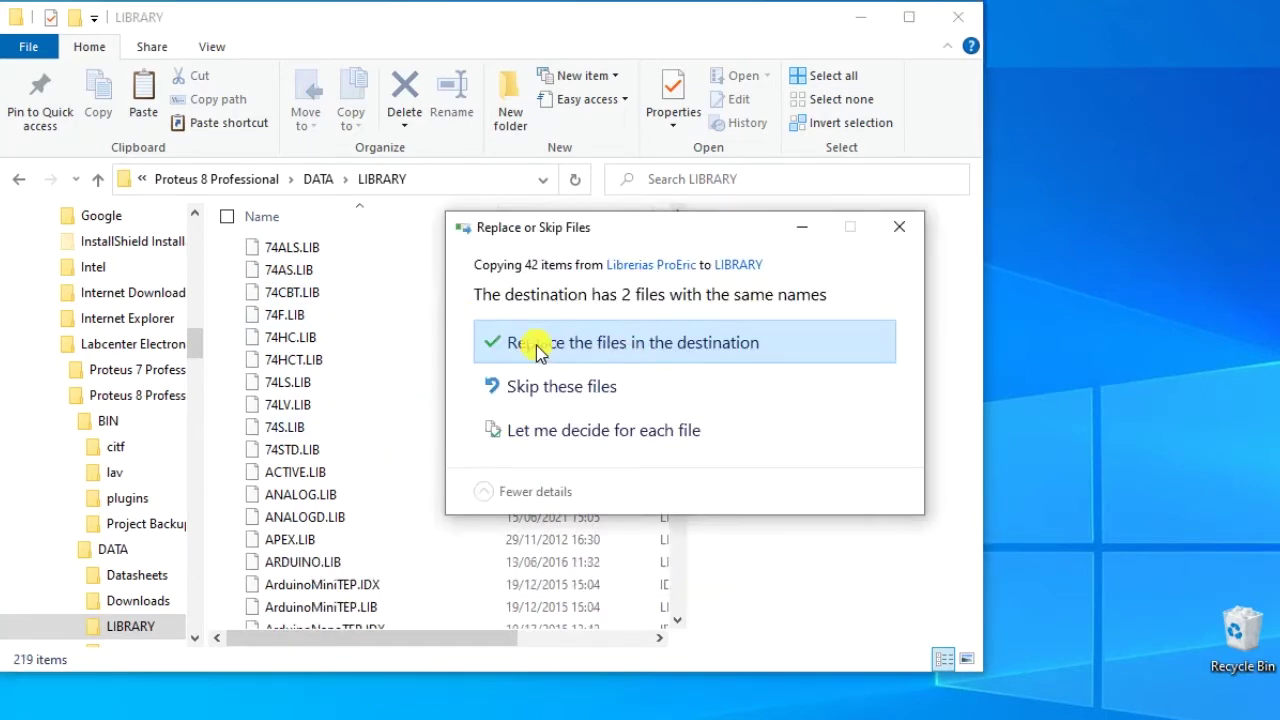
click(537, 349)
scroll(325, 483, down, 3)
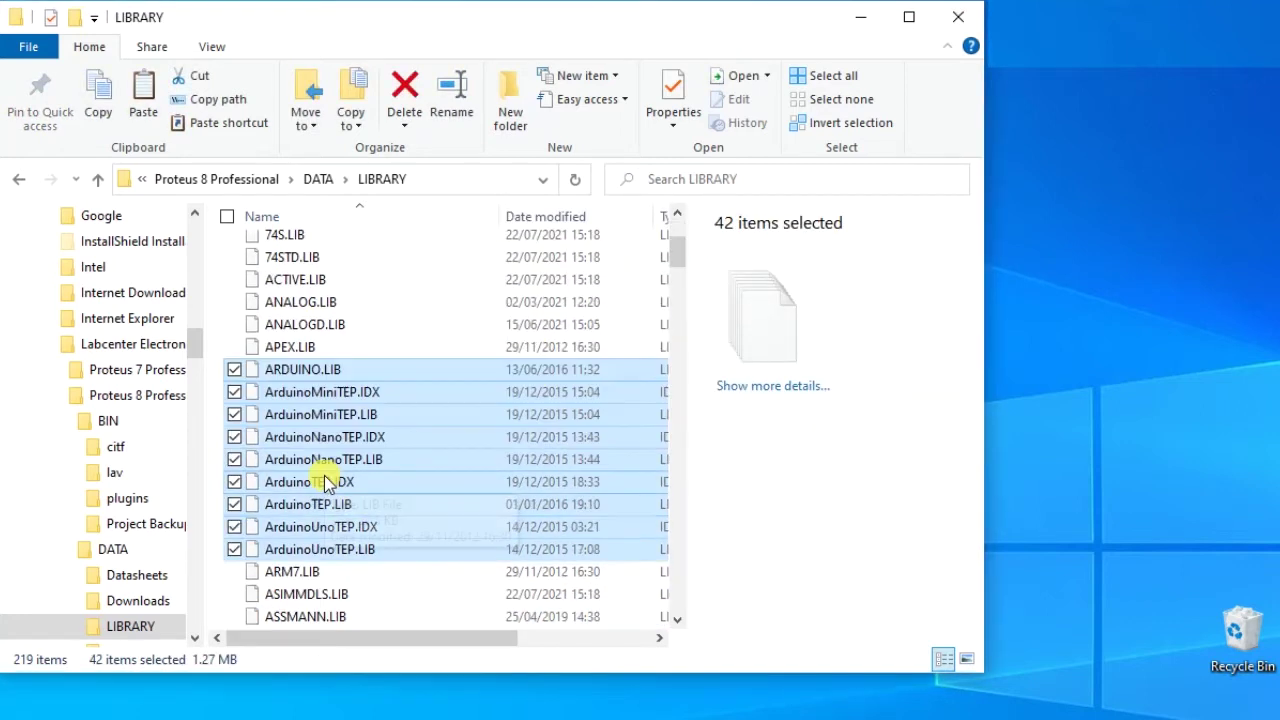
scroll(325, 483, down, 20)
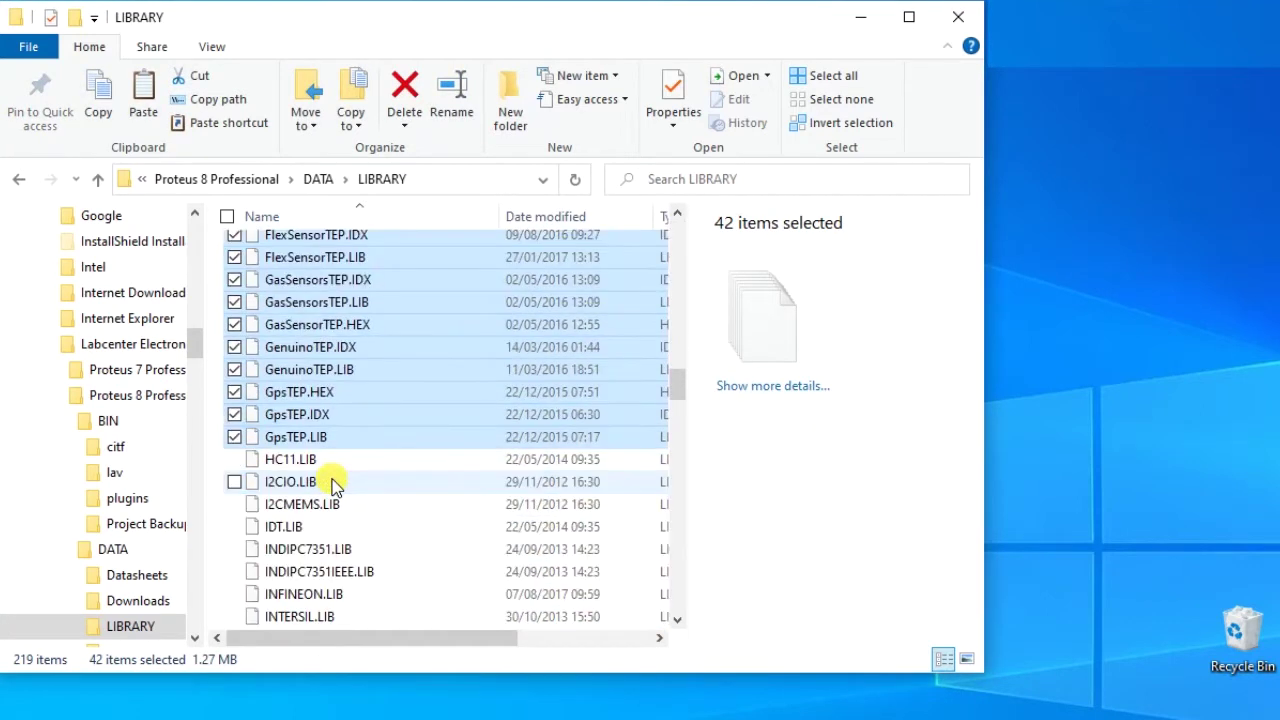
scroll(333, 483, down, 20)
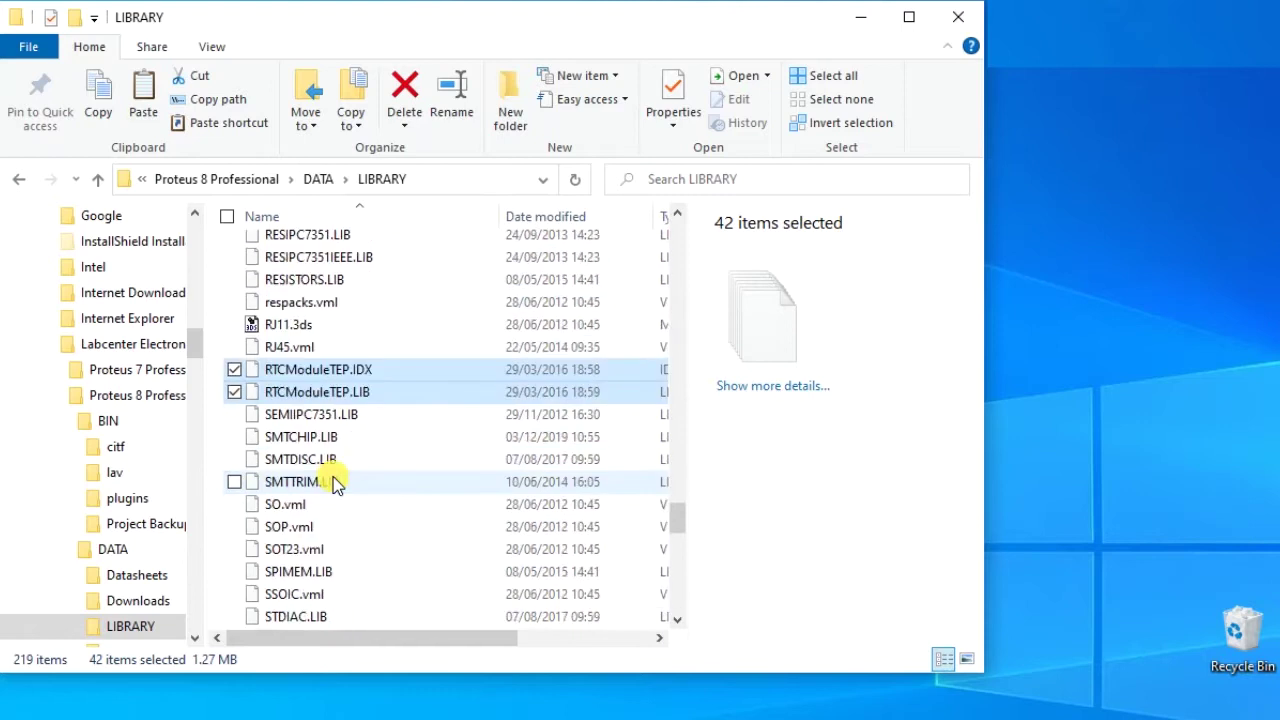
click(962, 14)
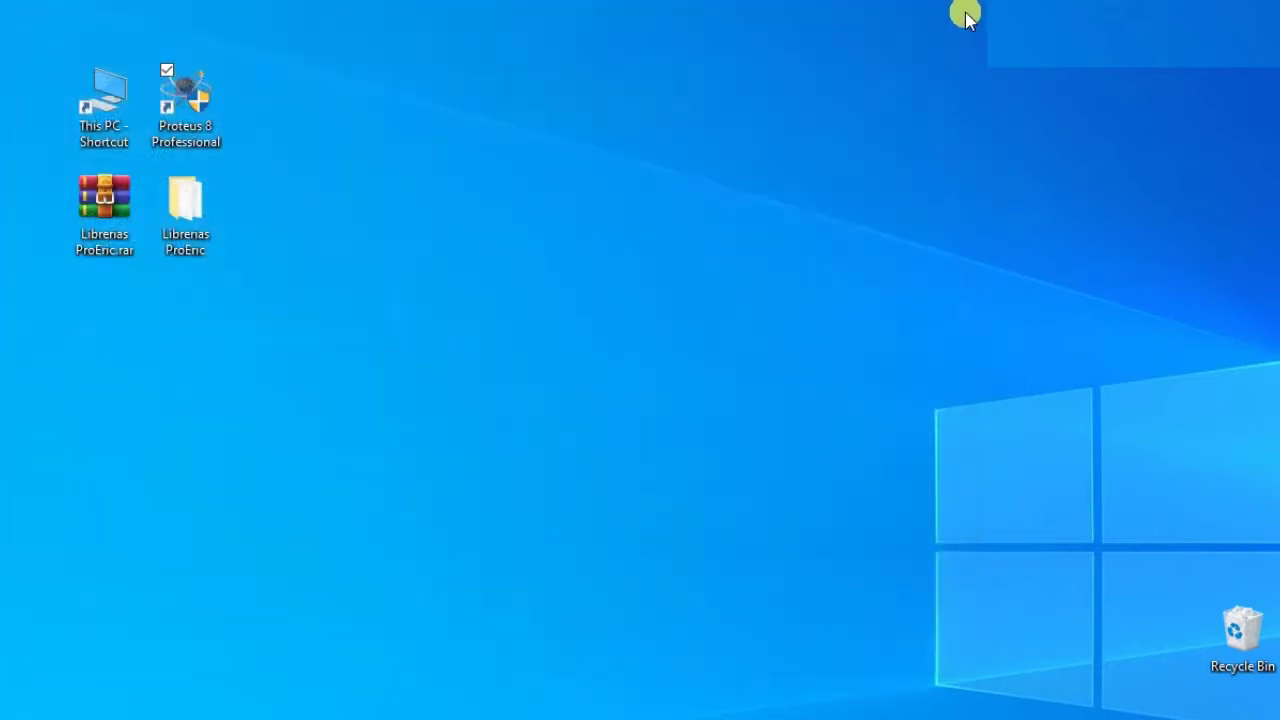
- Launch Proteus 8 Professional from its desktop shortcut
click(190, 104)
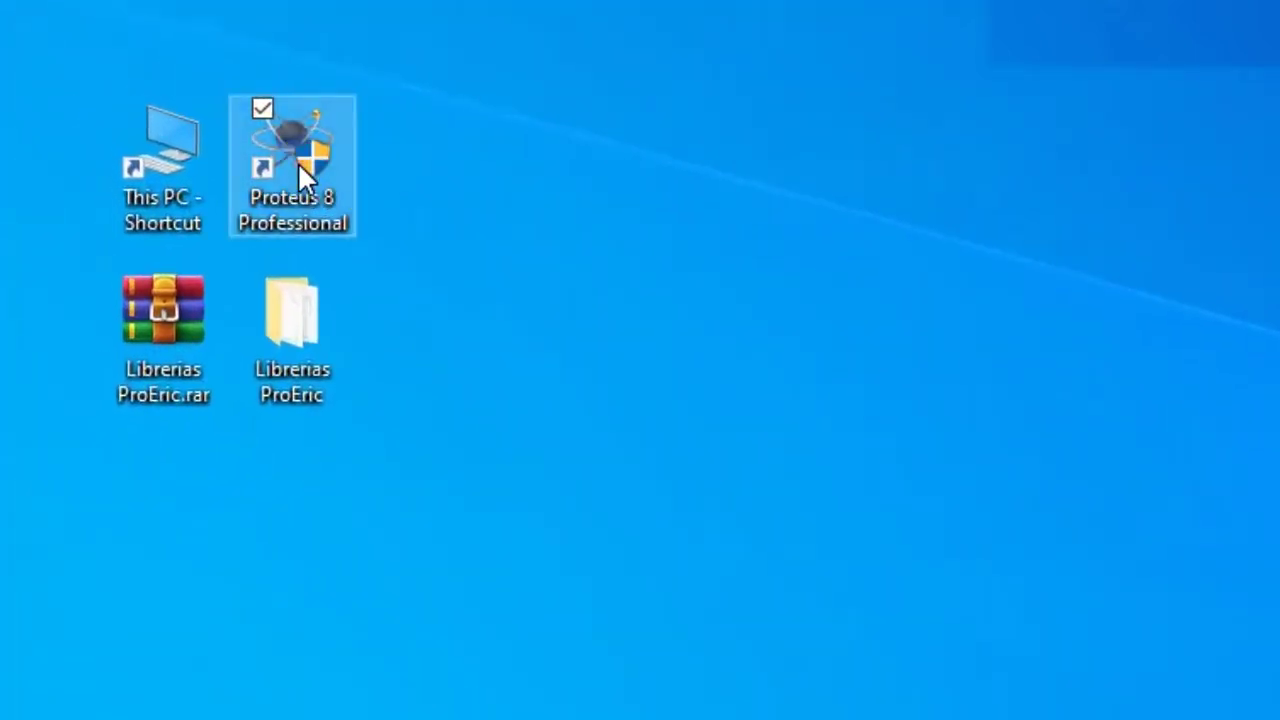
double_click(298, 176)
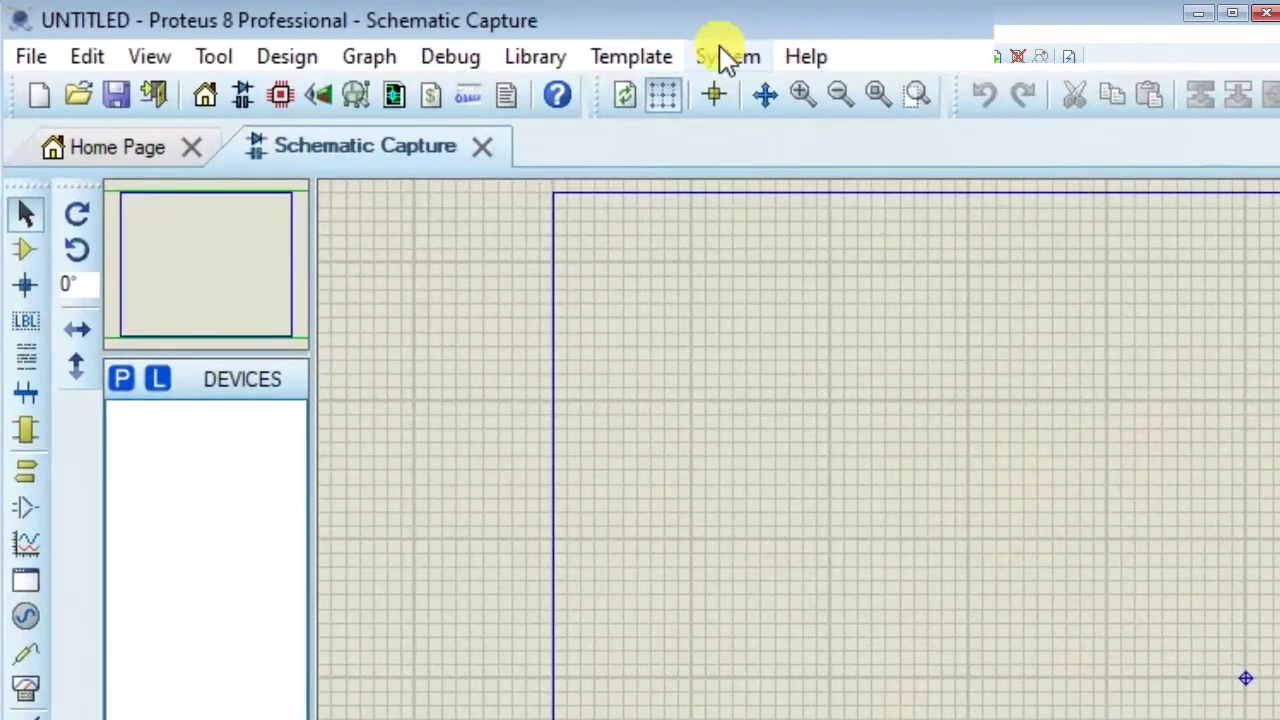
- Set the schematic's sheet size to the User format of 7in by 4in
click(728, 58)
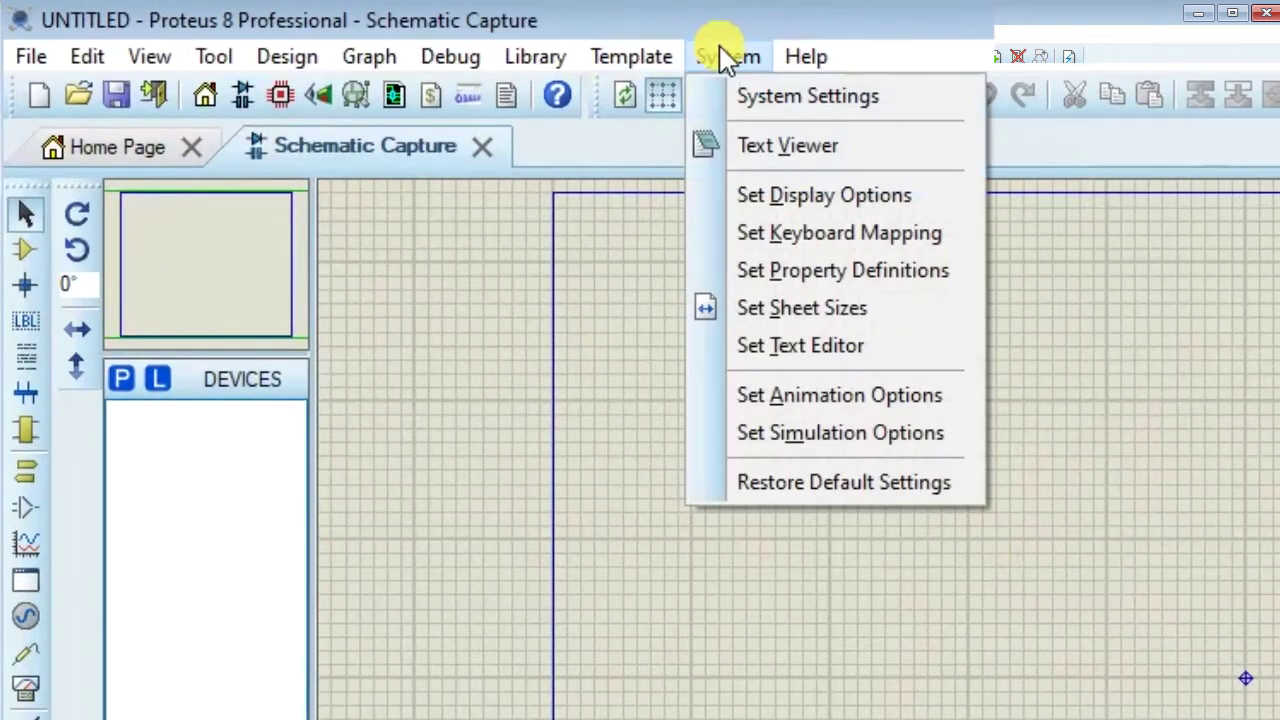
click(794, 312)
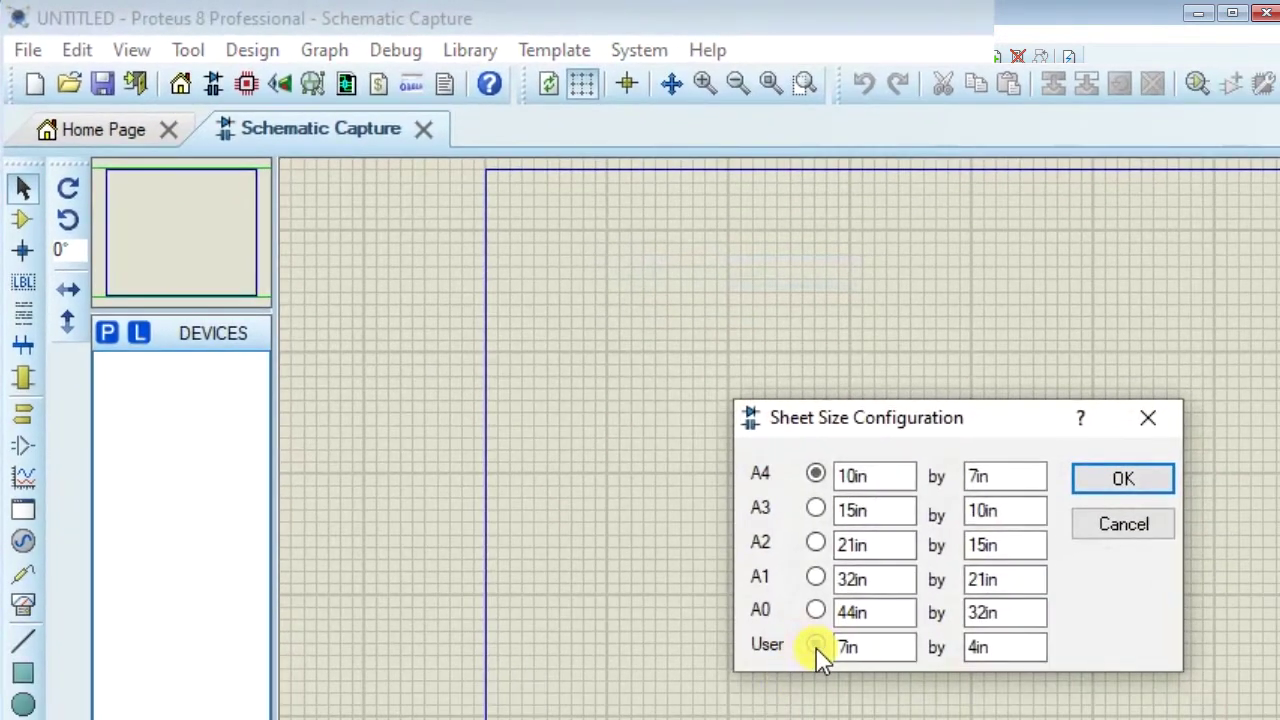
click(816, 646)
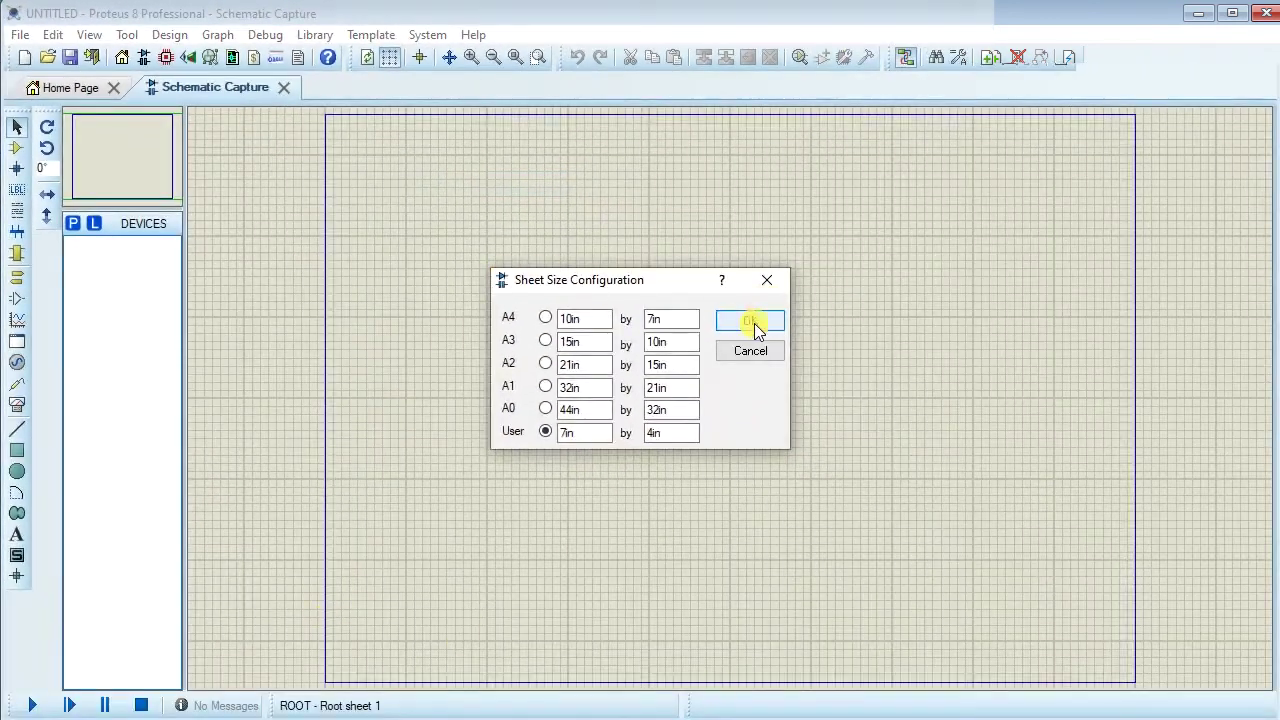
click(752, 322)
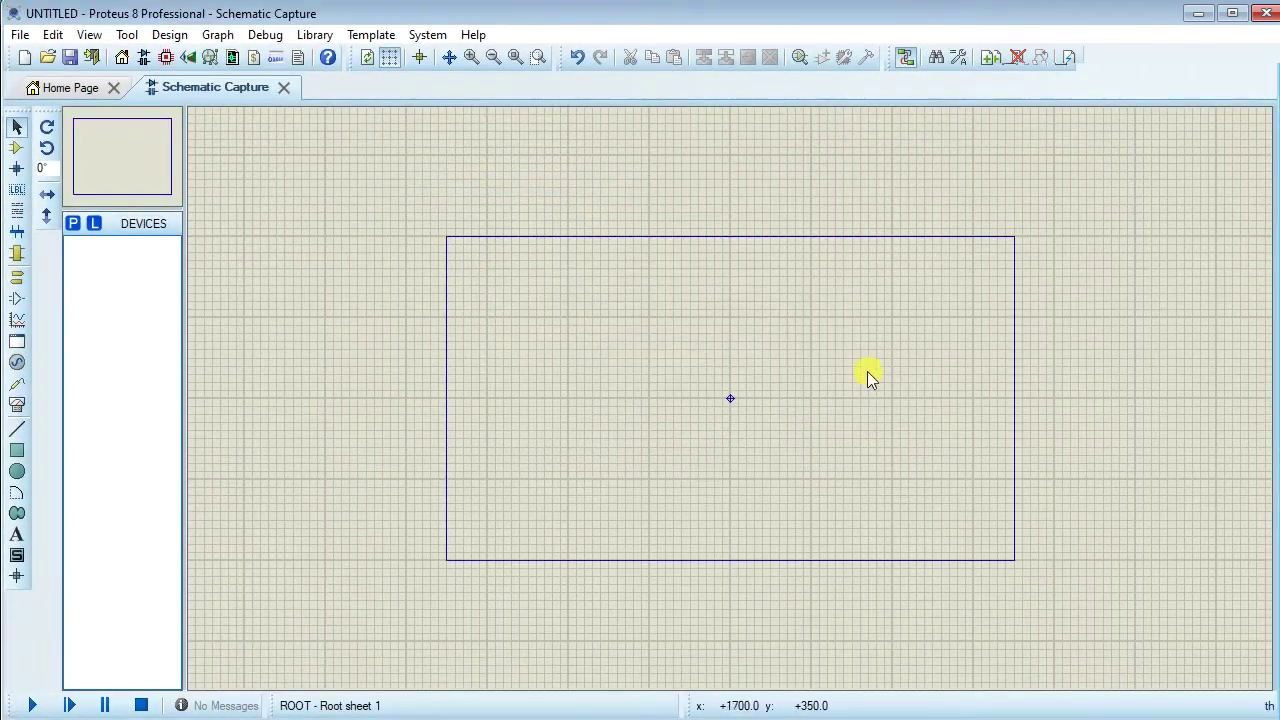
- Fit the whole sheet in the schematic view
click(515, 57)
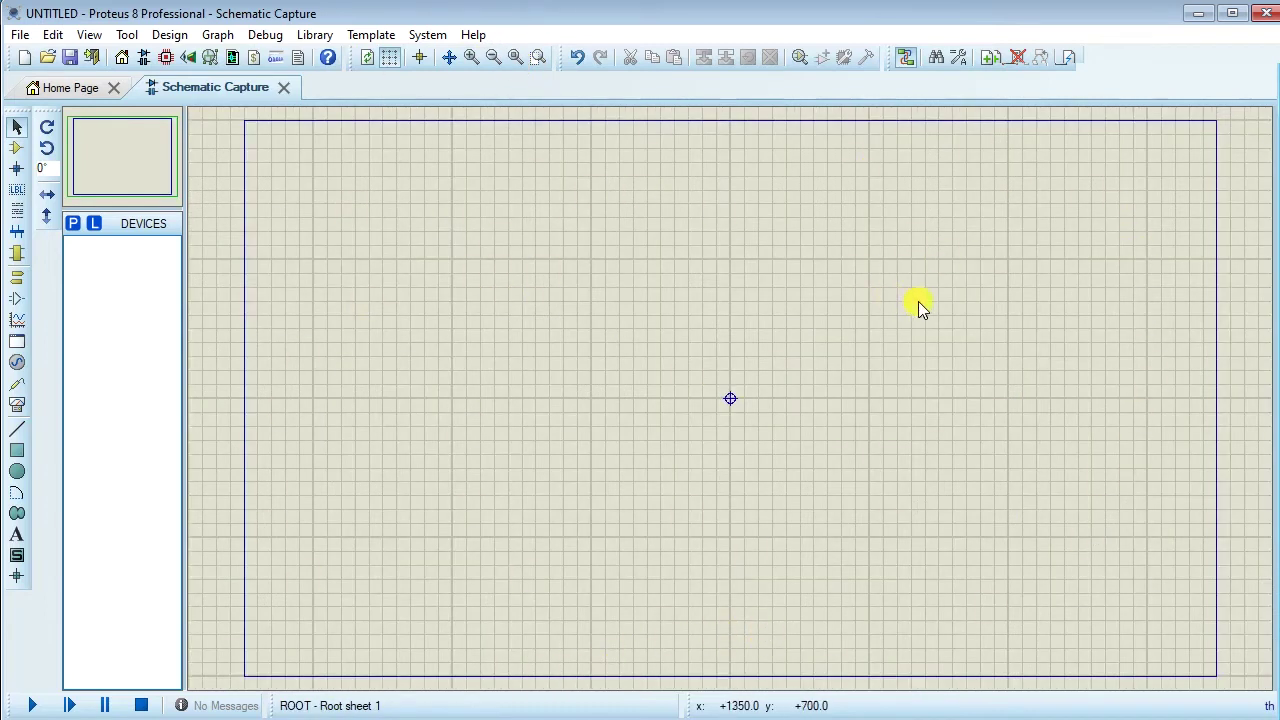
click(425, 34)
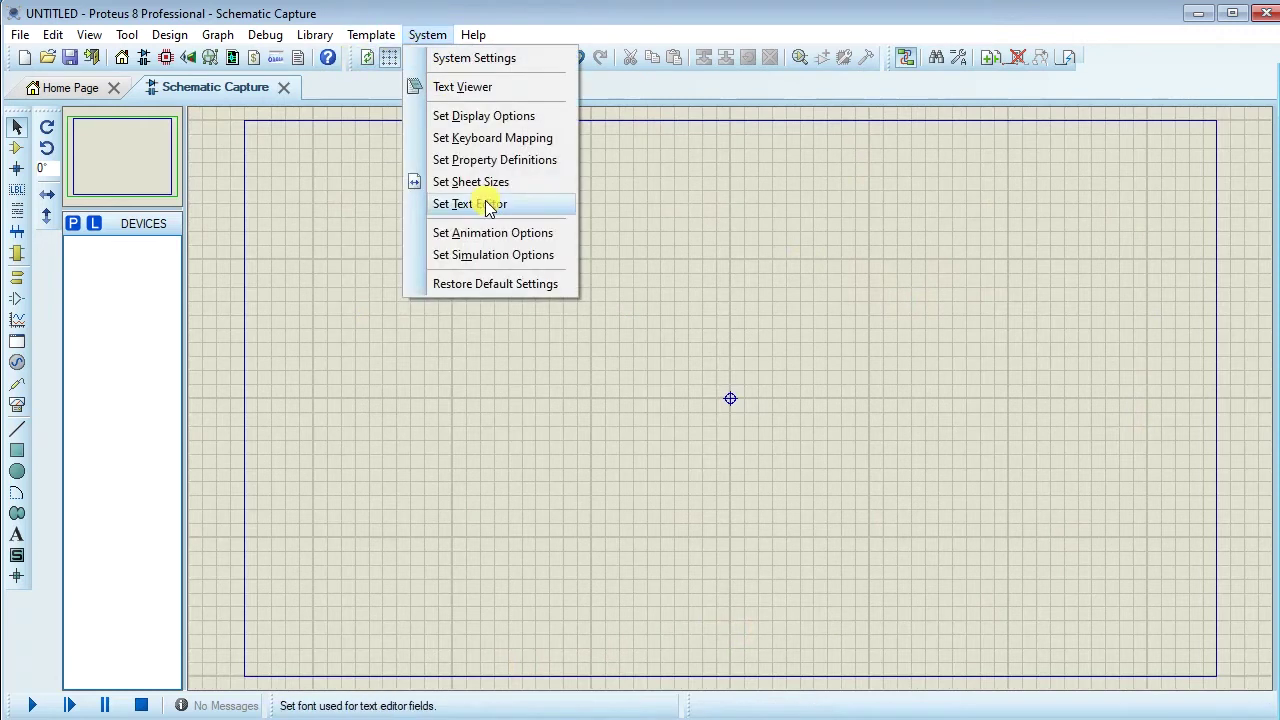
click(417, 172)
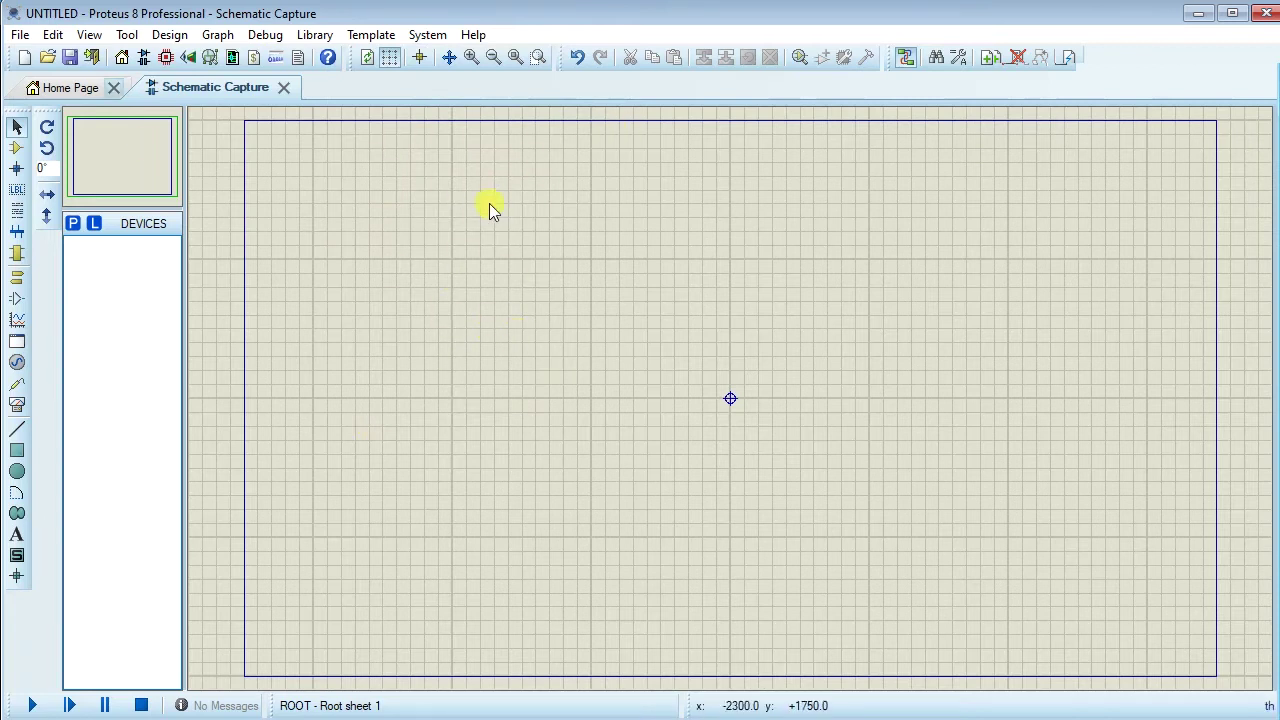
- In Component mode, open the device picker and search the libraries for arduino
click(16, 150)
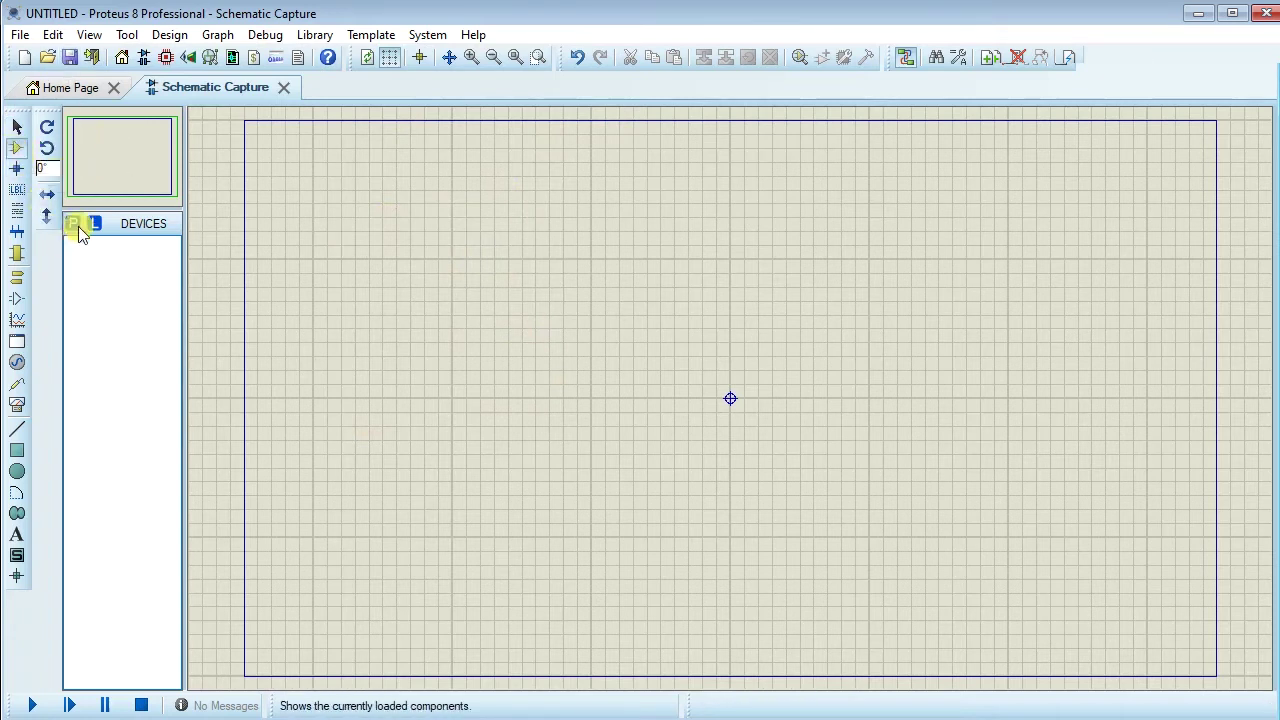
click(74, 224)
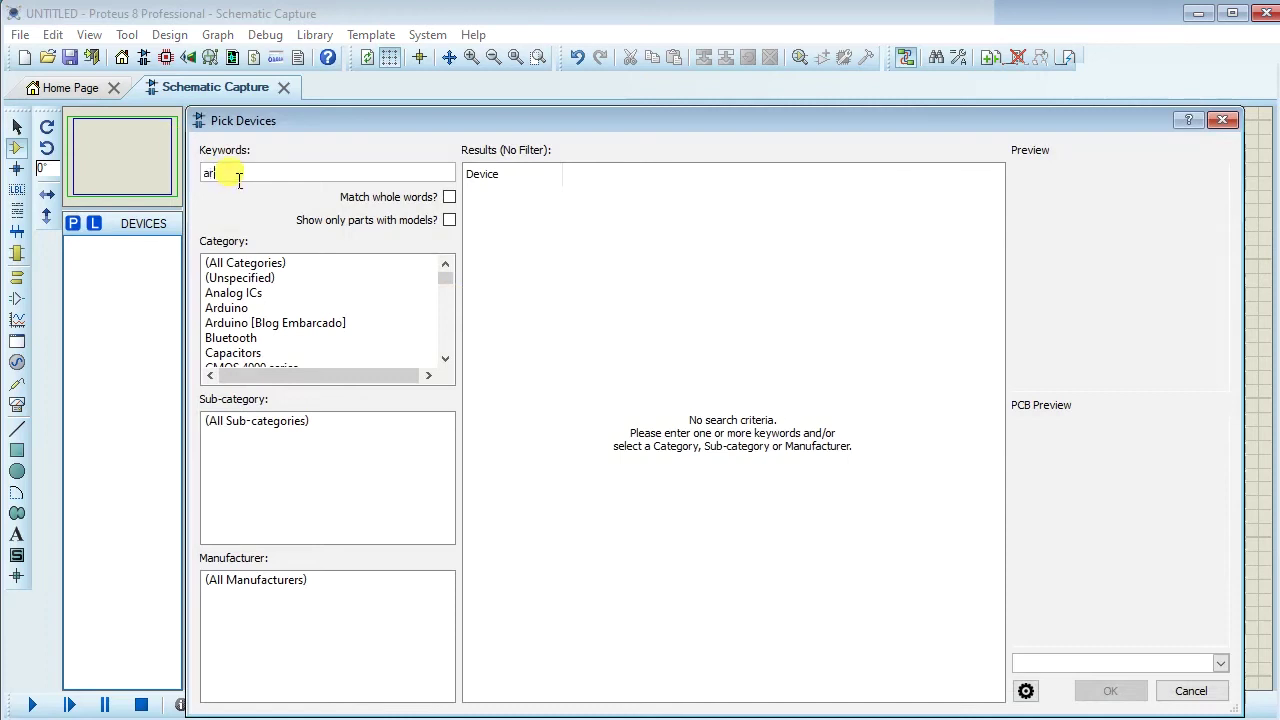
text(arduino)
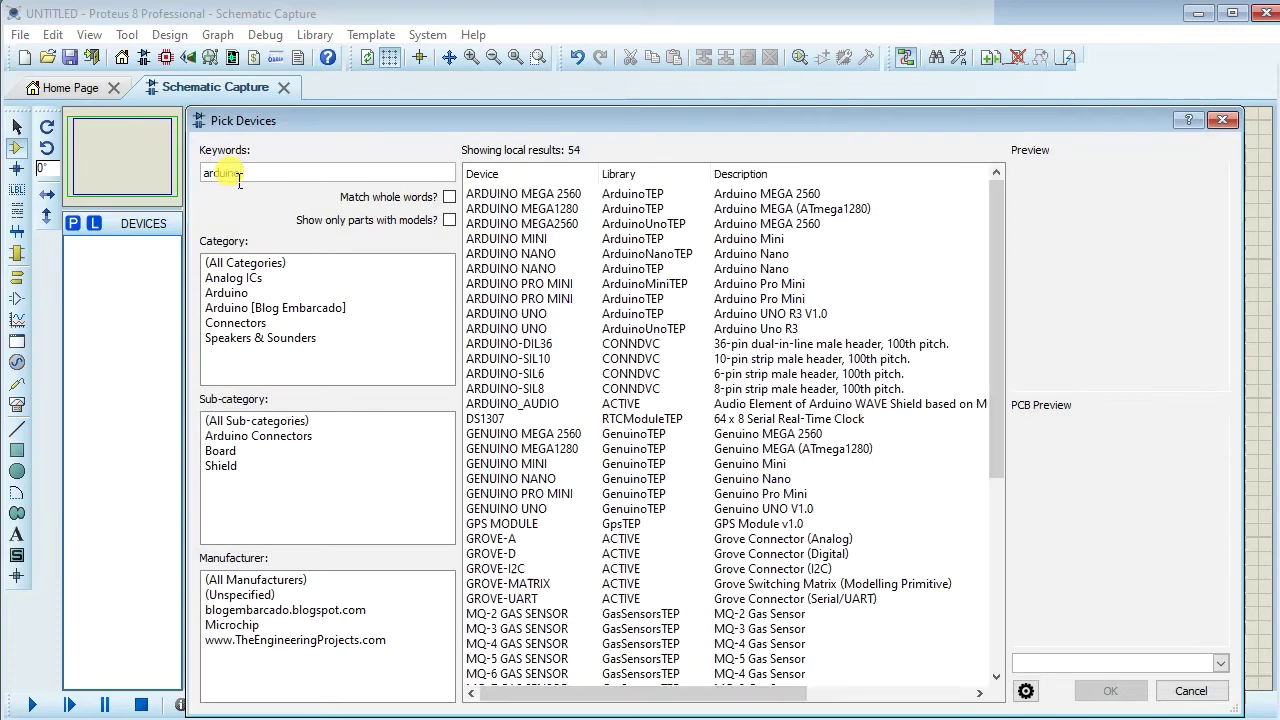
- Browse the Arduino search results one by one, examining the previews of the boards and connectors
click(532, 194)
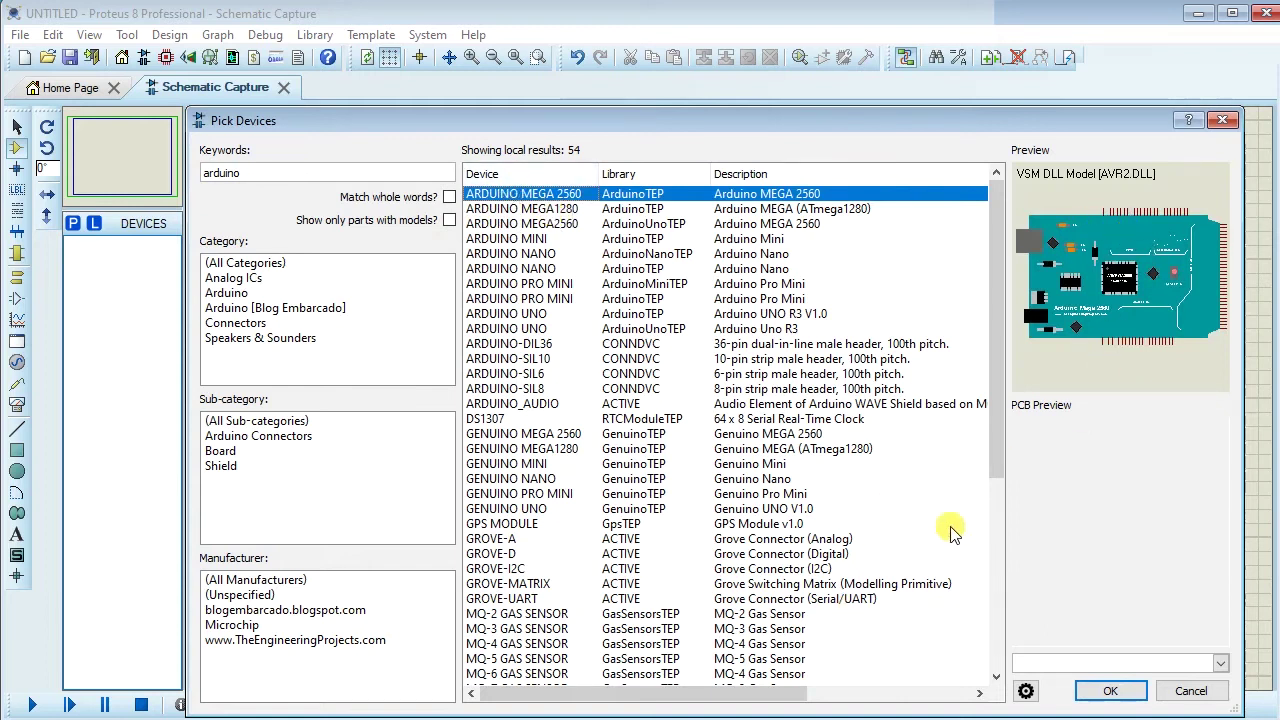
key(Down)
key(Down)
key(Down)
key(Down)
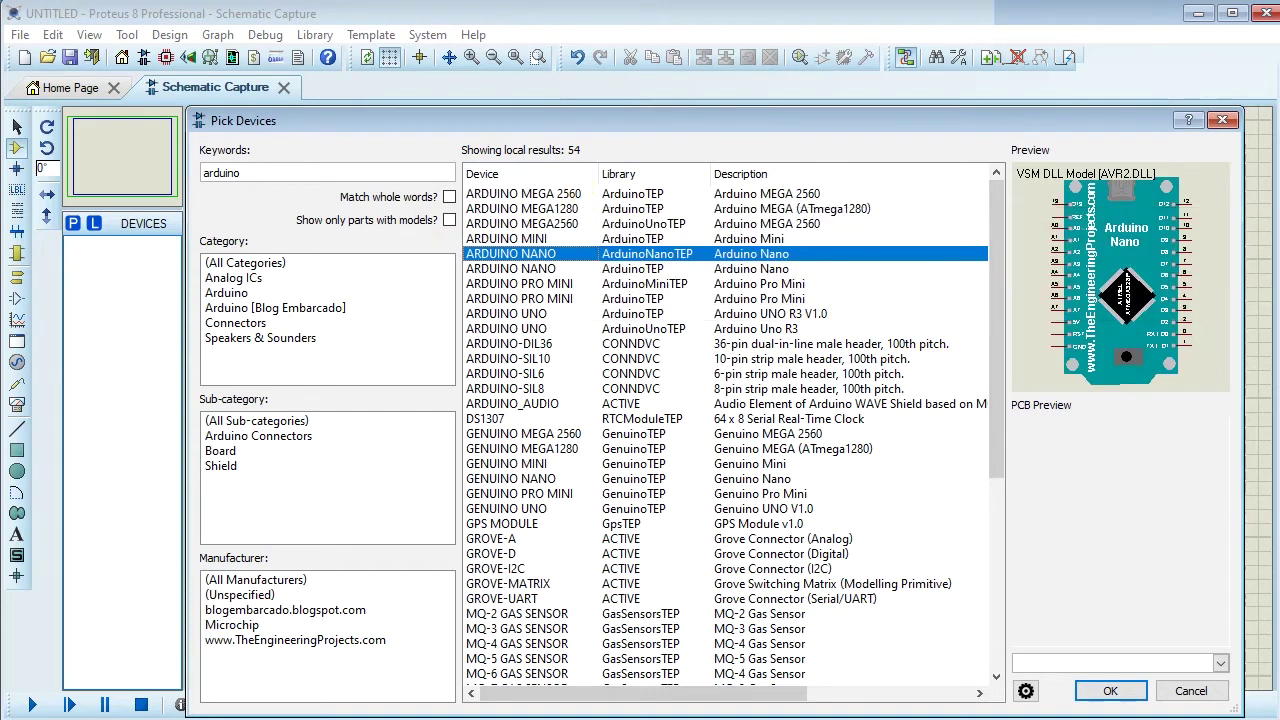
key(Down)
key(Down)
key(Down)
key(Down)
key(Down)
key(Down)
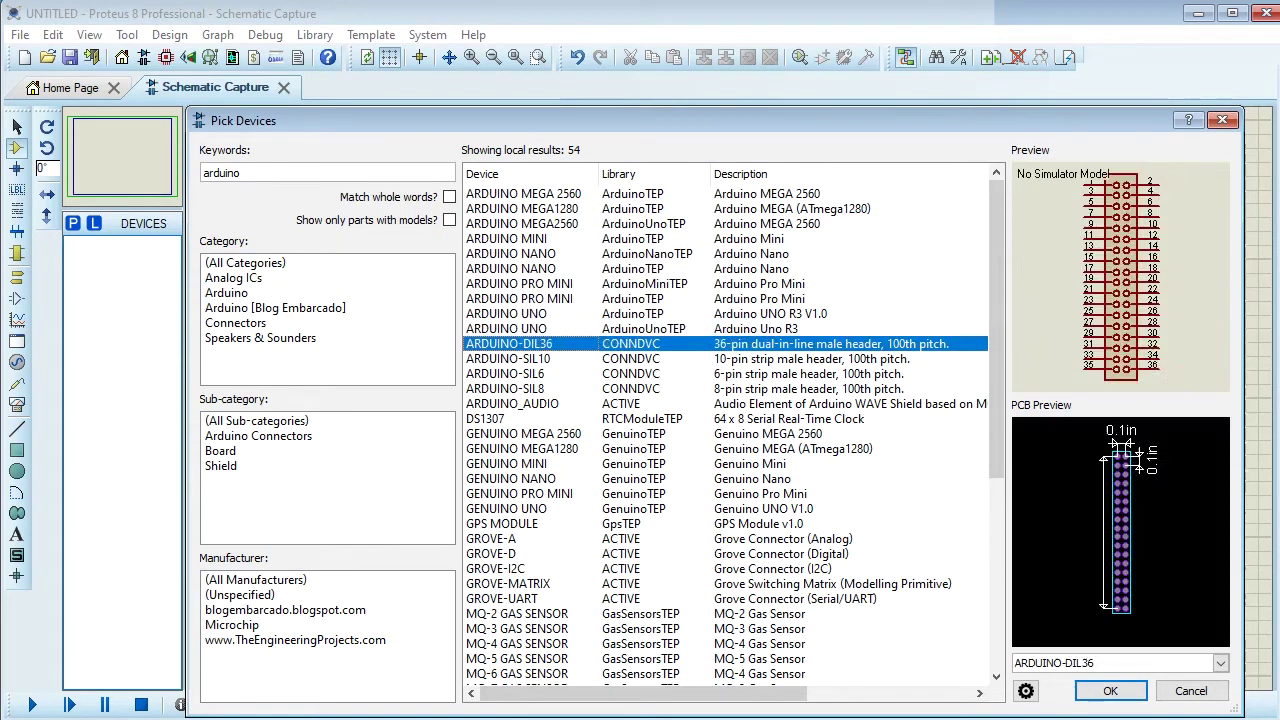
key(Down)
key(Up)
key(Up)
key(Up)
key(Up)
key(Up)
key(Up)
key(Up)
key(Up)
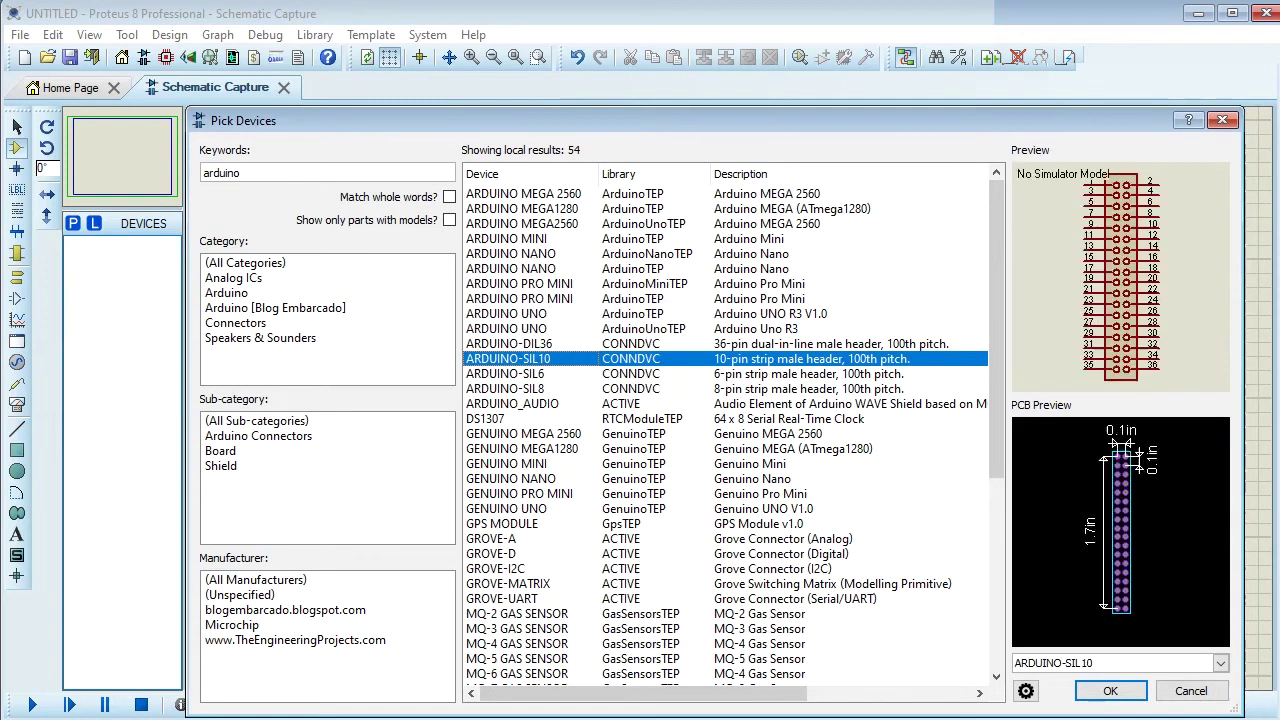
key(Up)
key(Up)
key(Up)
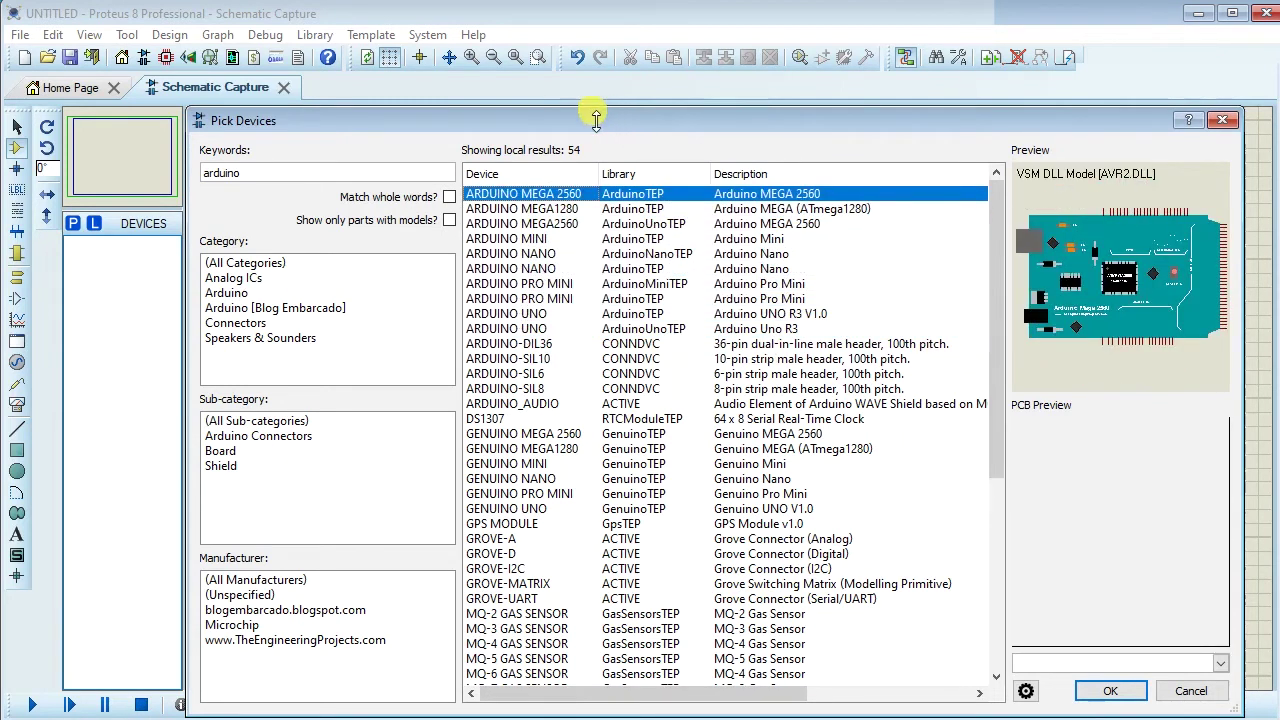
- Add ARDUINO MEGA 2560, ARDUINO MEGA1280, ARDUINO MEGA2560, ARDUINO MINI and the ArduinoNanoTEP version of ARDUINO NANO to the device list
double_click(520, 194)
double_click(520, 212)
double_click(518, 223)
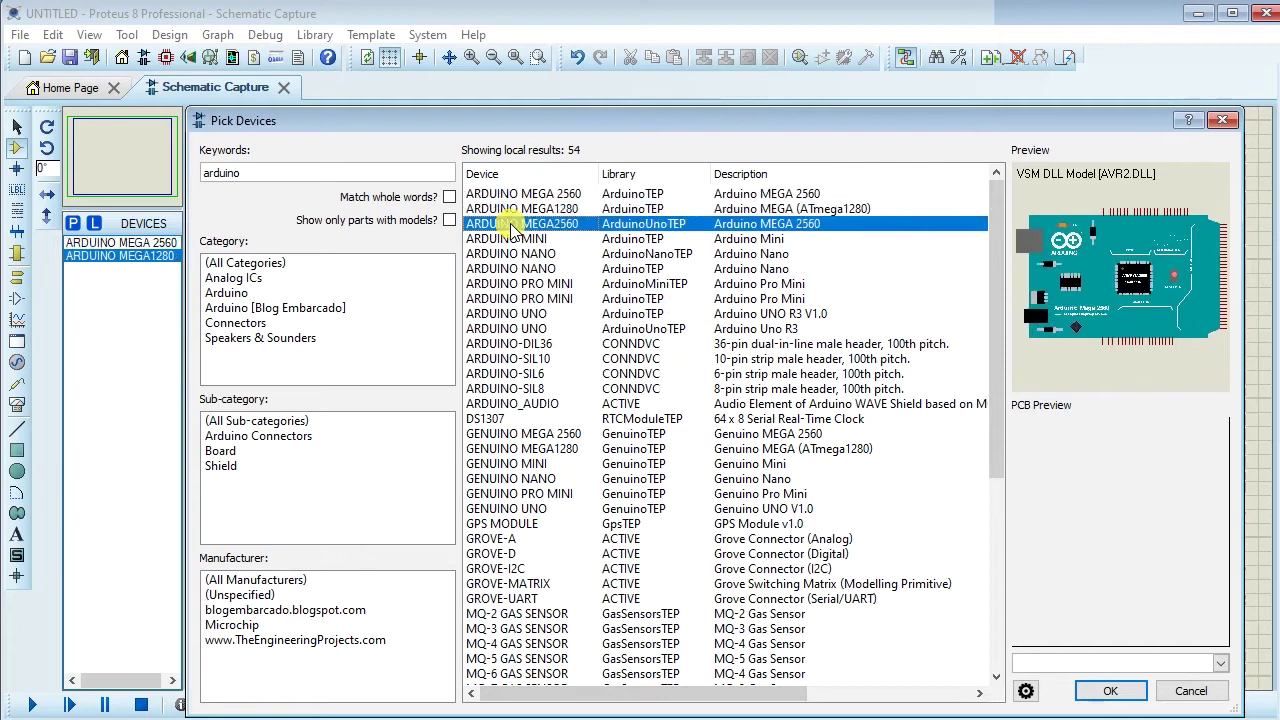
double_click(510, 238)
double_click(510, 253)
- Pick the ArduinoTEP version of ARDUINO NANO and agree to update all existing instances of that device
click(508, 283)
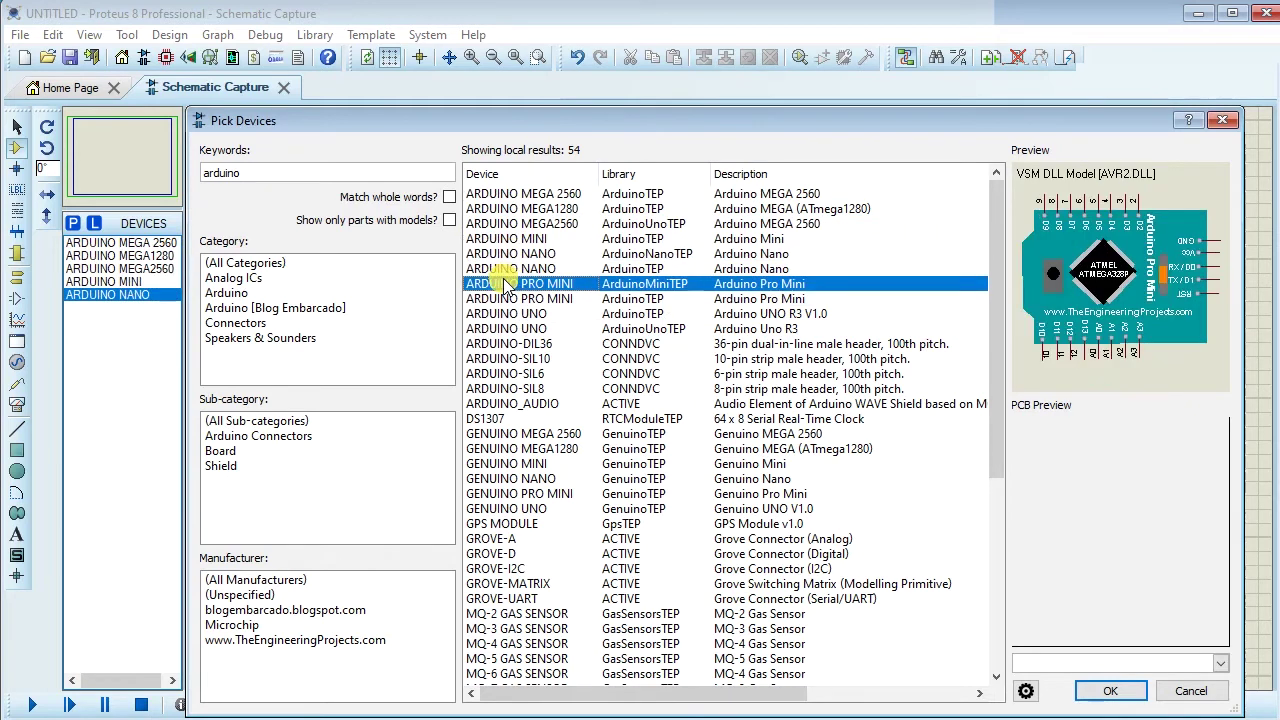
double_click(510, 268)
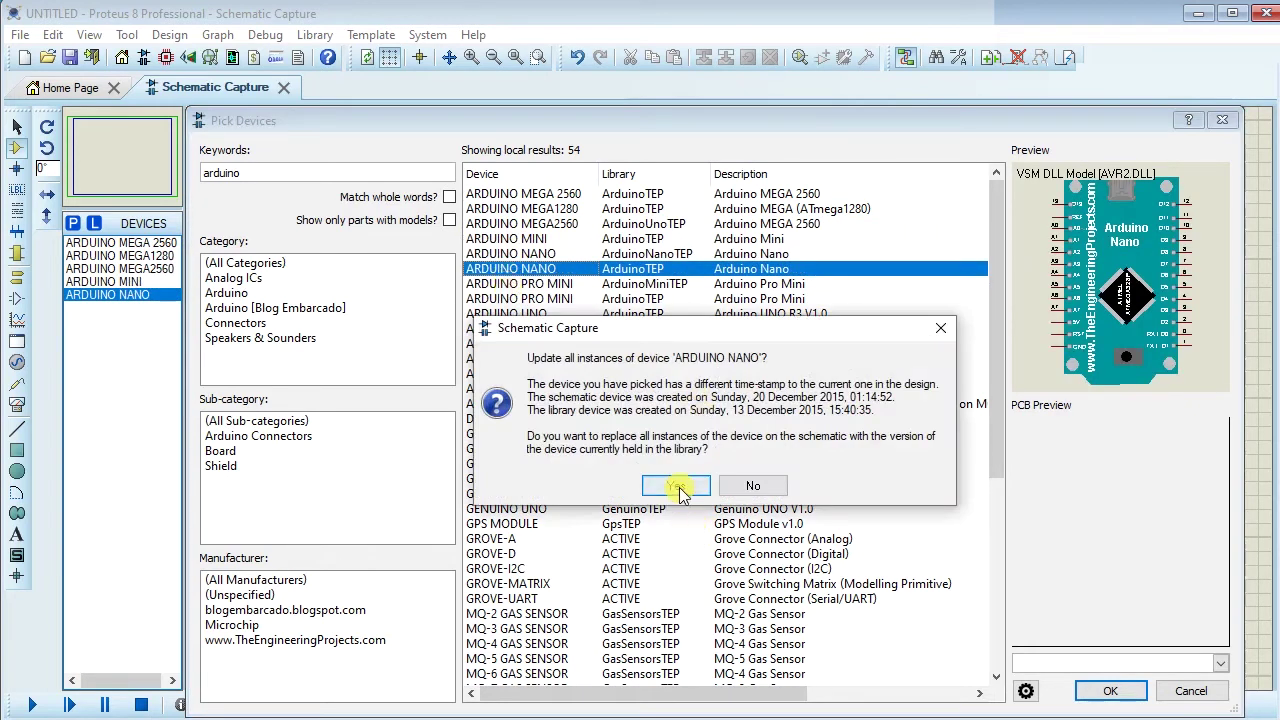
click(676, 485)
- Add ARDUINO PRO MINI to the device list, update it to the ArduinoTEP version, and preview the ARDUINO UNO boards
double_click(508, 283)
double_click(508, 298)
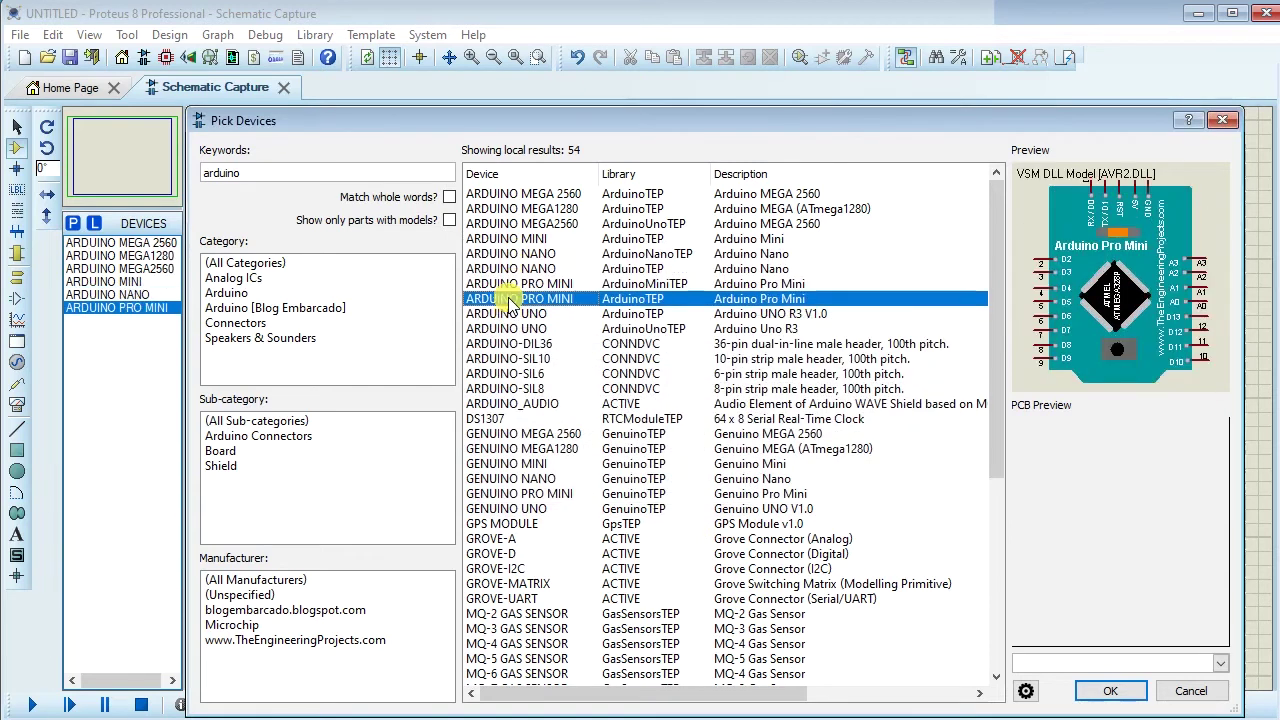
click(678, 482)
click(496, 314)
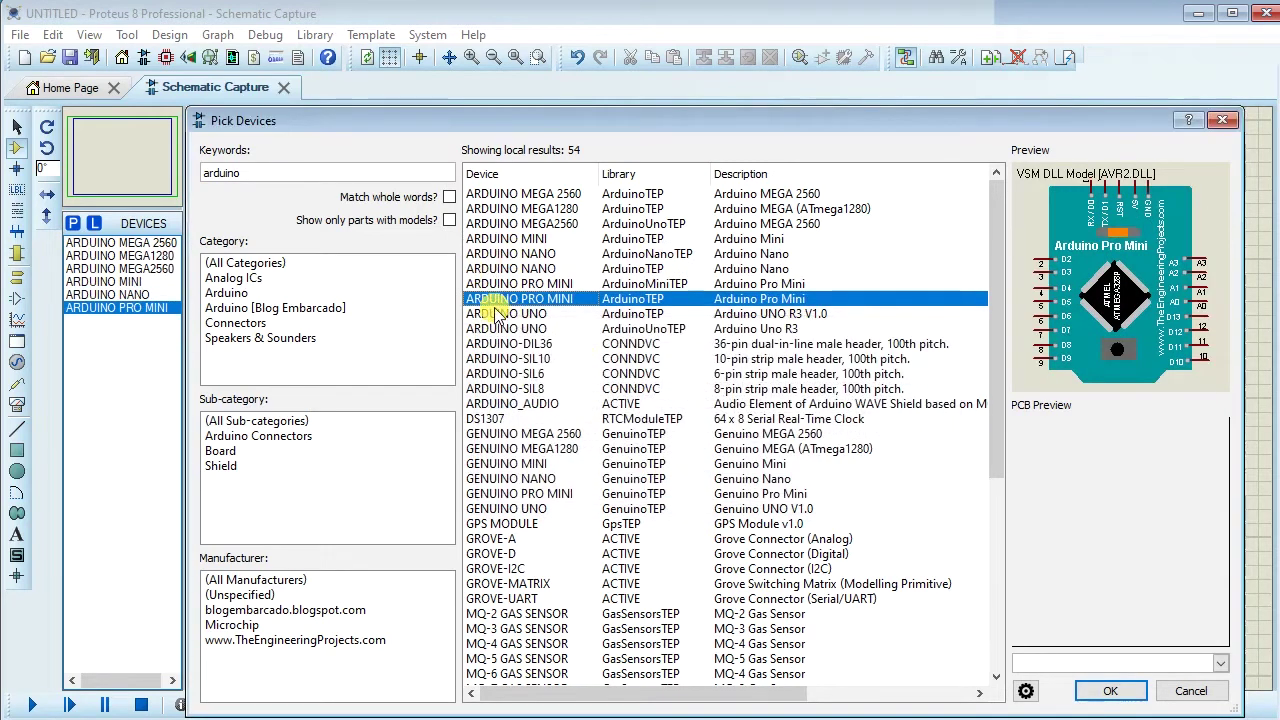
click(497, 328)
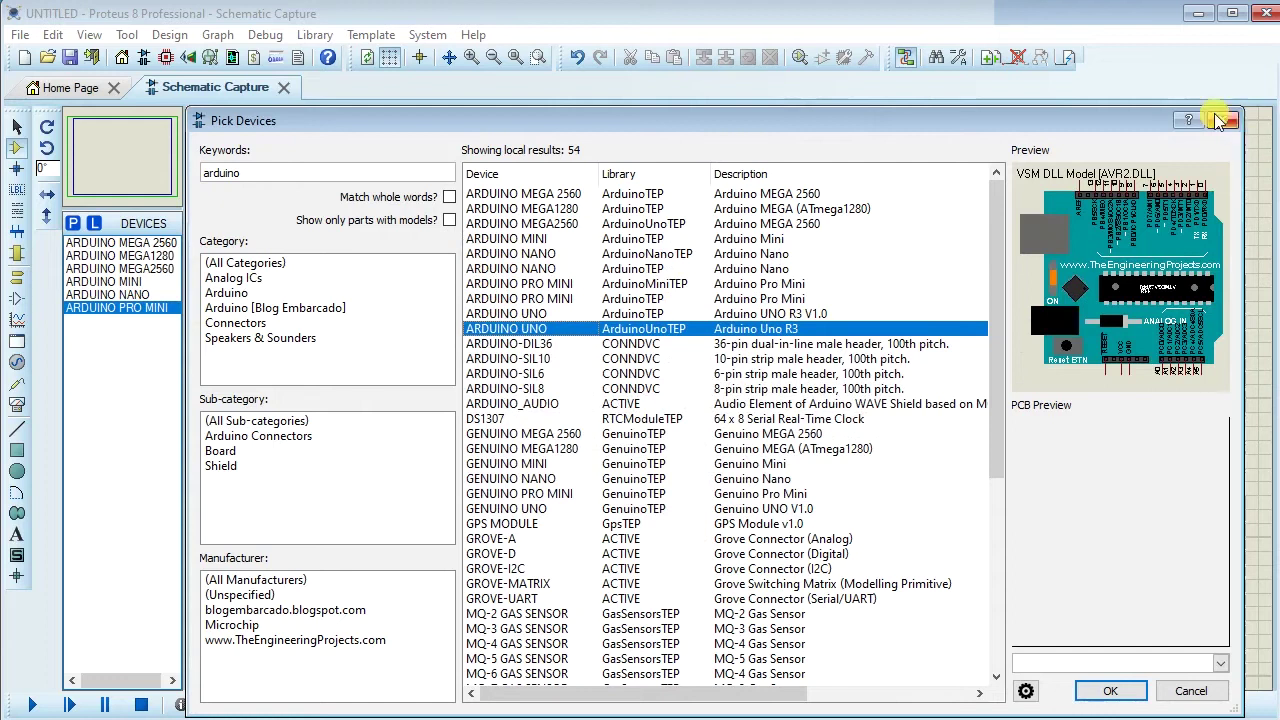
- Search the libraries for bluetoo and add the BLUETOOTH HC-05 and BLUETOOTH HC-06 modules to the device list
click(300, 174)
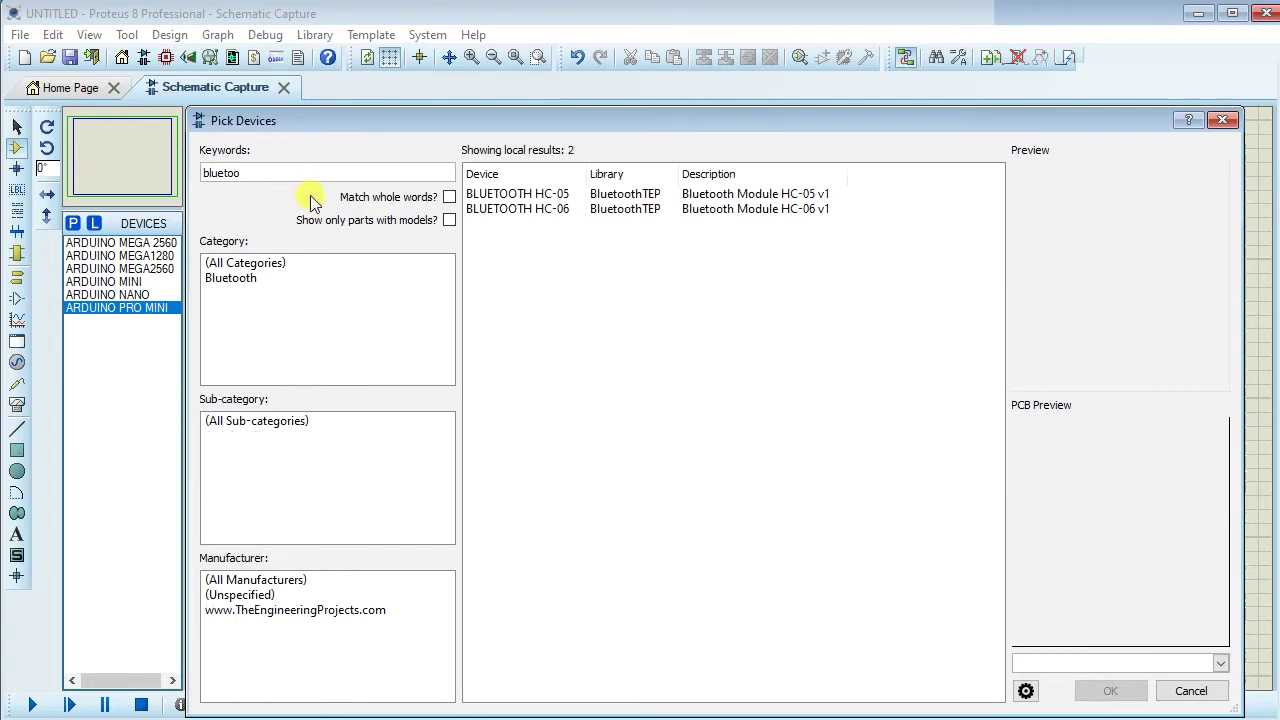
click(520, 194)
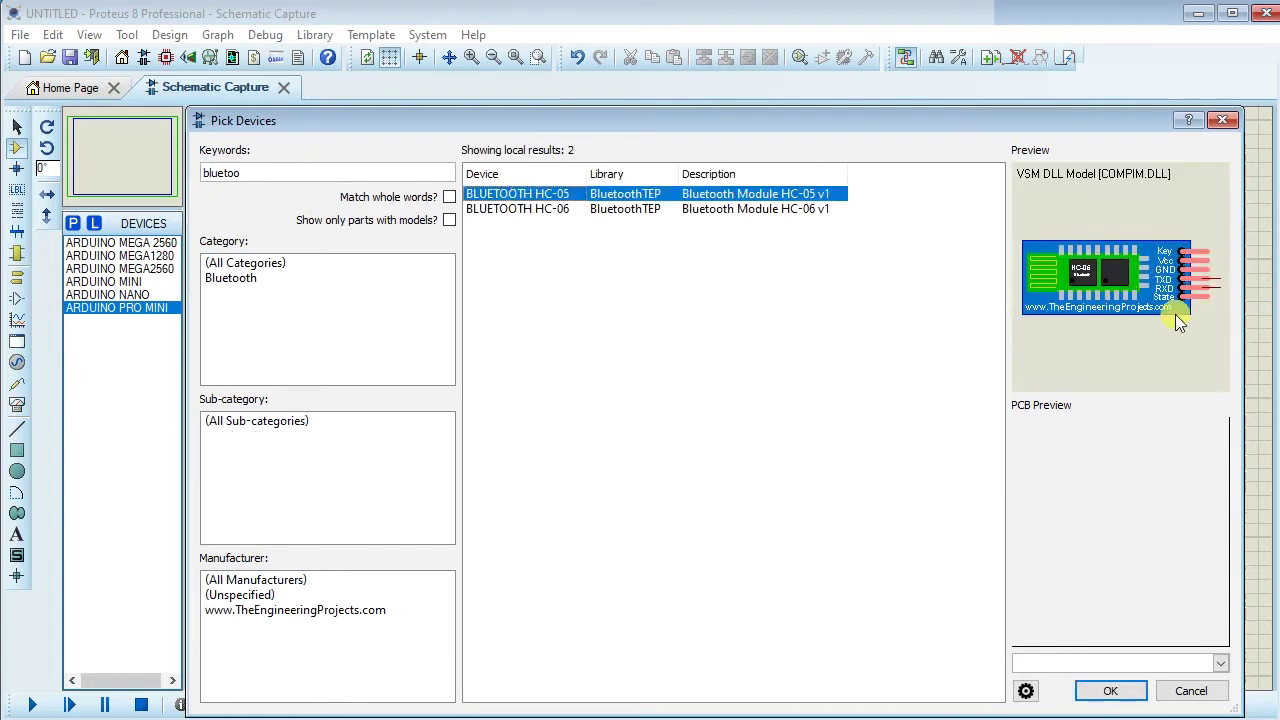
click(505, 208)
double_click(516, 194)
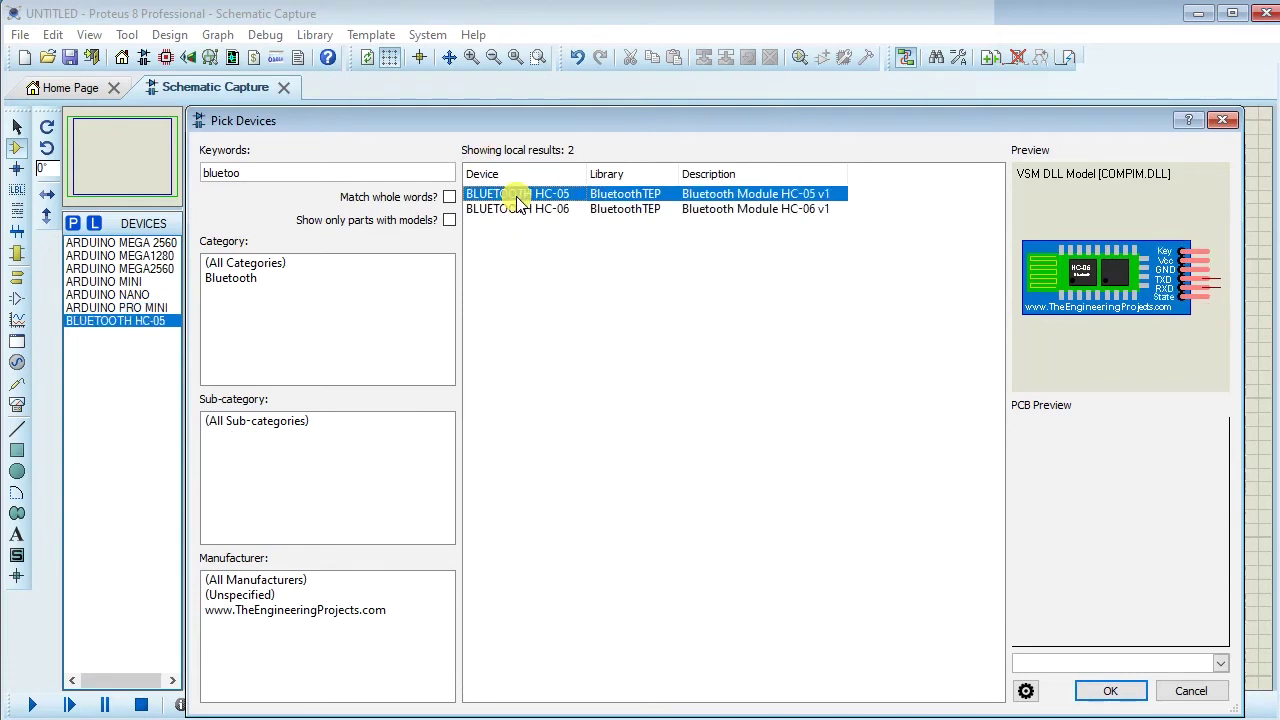
double_click(518, 209)
- Search the libraries for flamesen and add FLAME SENSOR to the device list
click(262, 175)
double_click(270, 178)
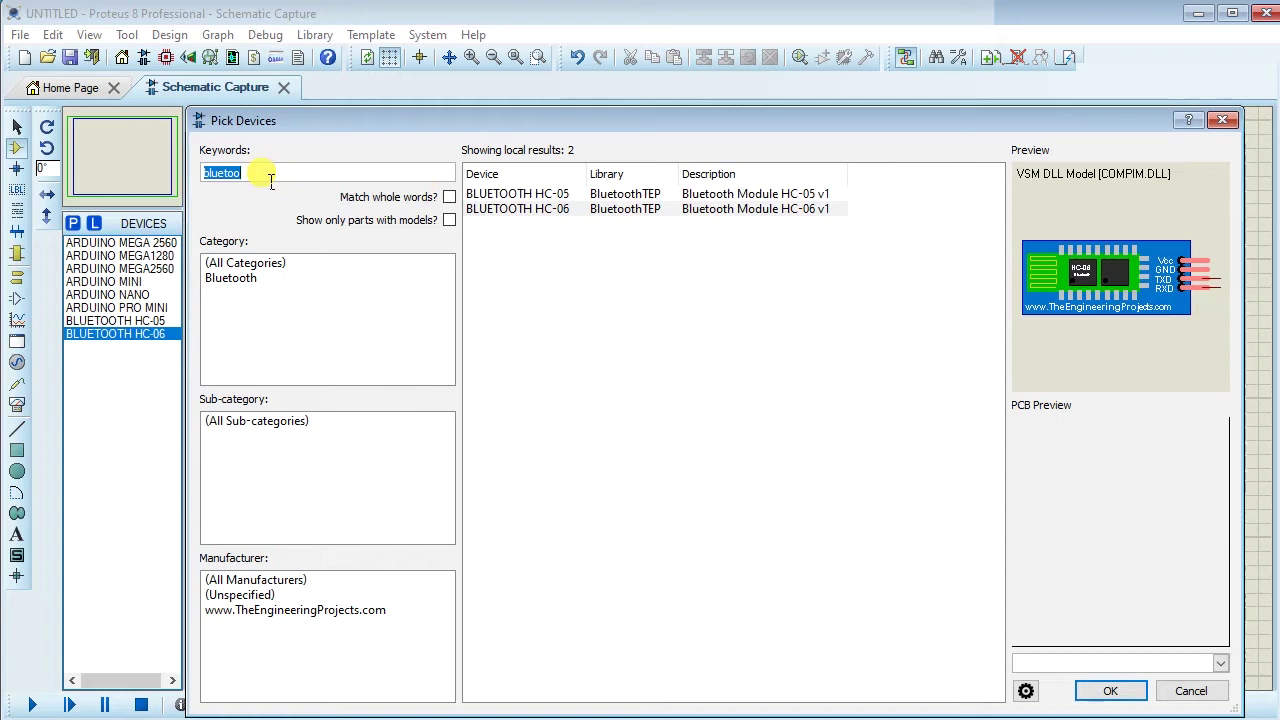
text(flamesen)
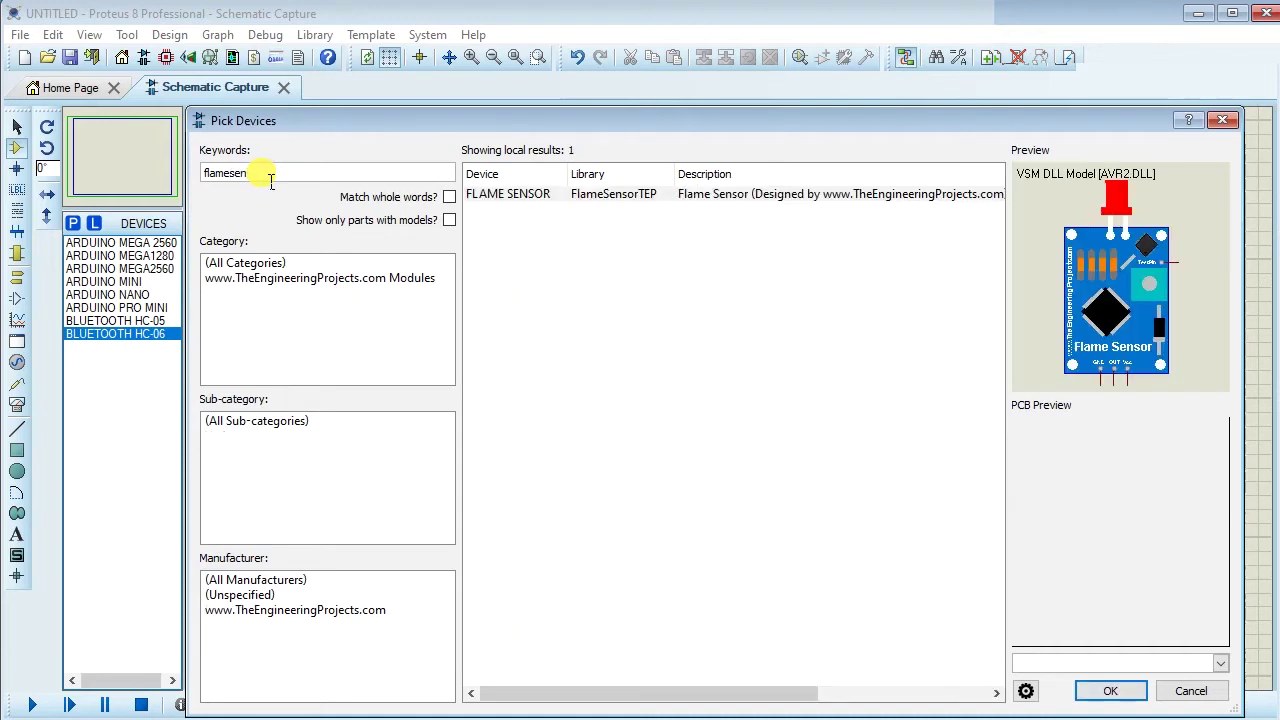
click(624, 198)
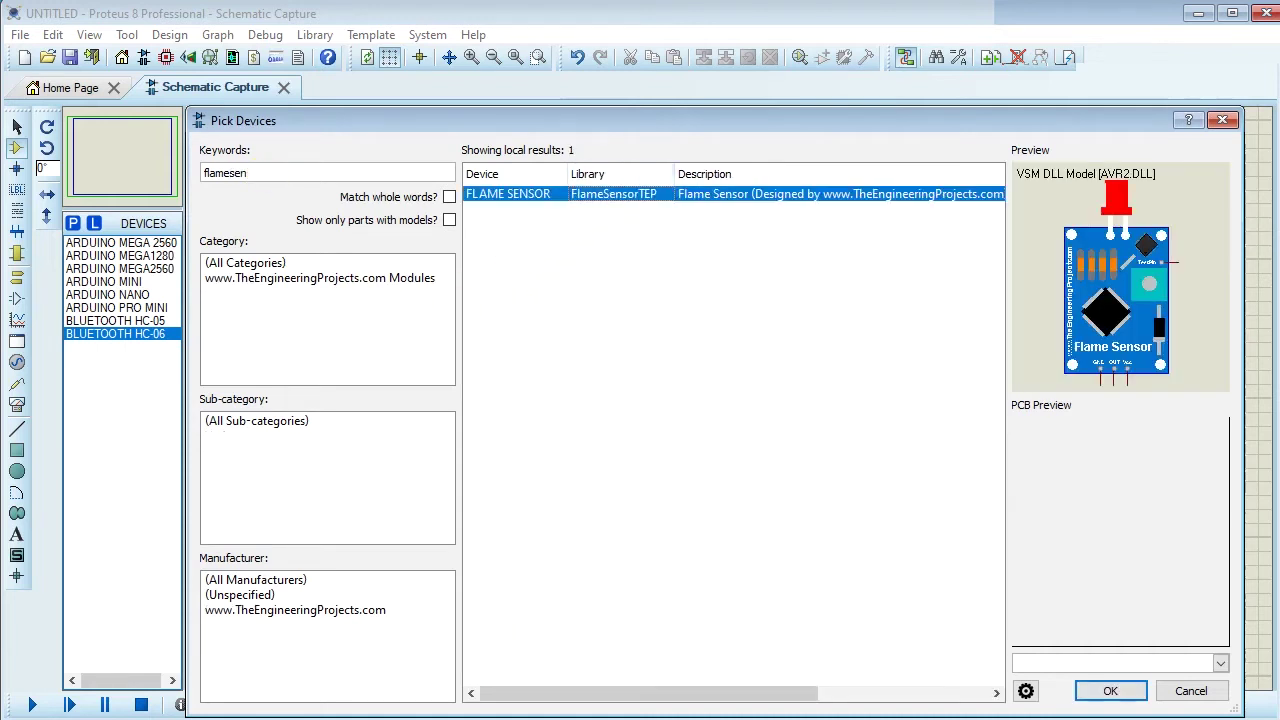
double_click(564, 198)
- Search the libraries for flexse and add FLEX SENSOR to the device list
double_click(272, 176)
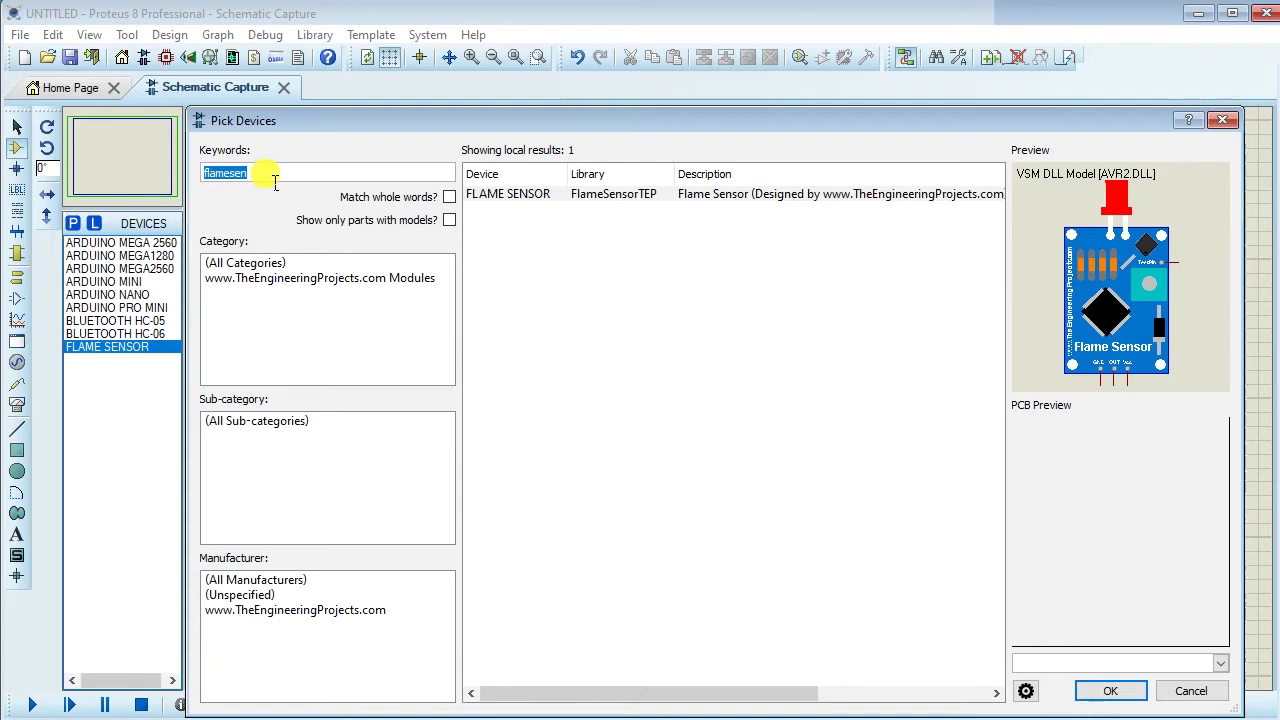
text(fle)
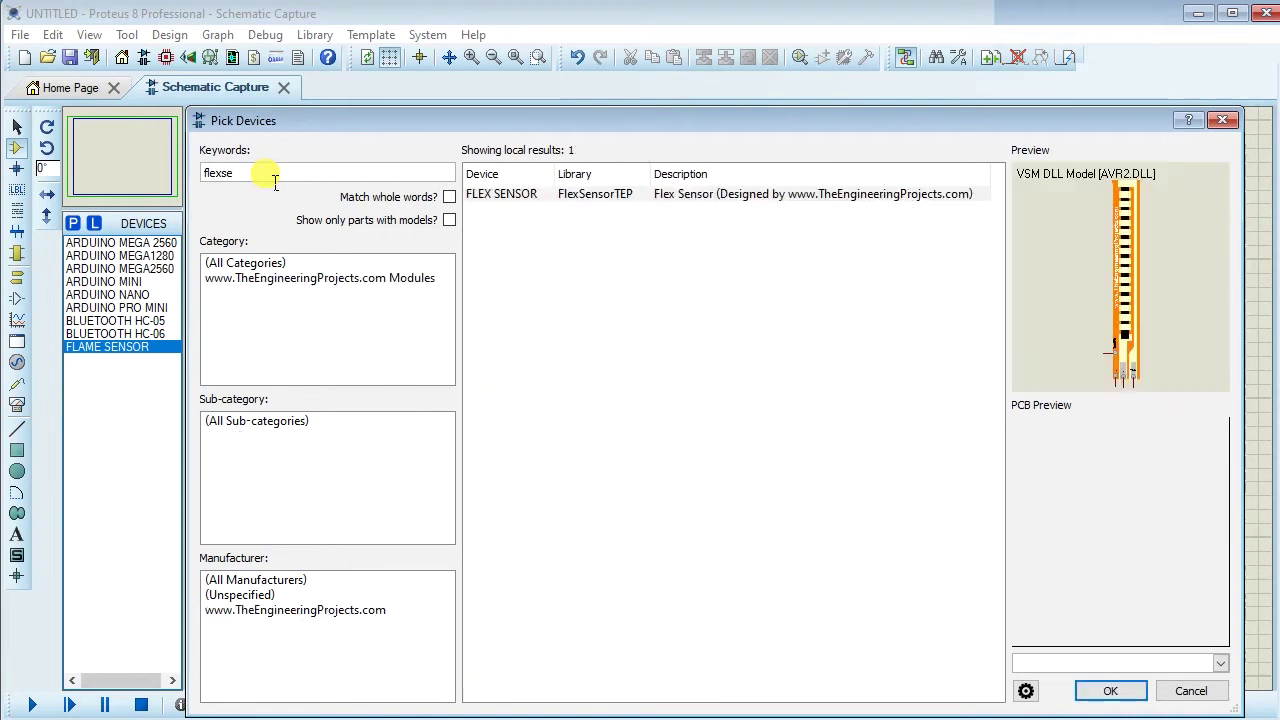
double_click(518, 195)
- Search the libraries for gassens and add the MQ-2, MQ-3 and MQ-4 gas sensors to the device list
double_click(284, 178)
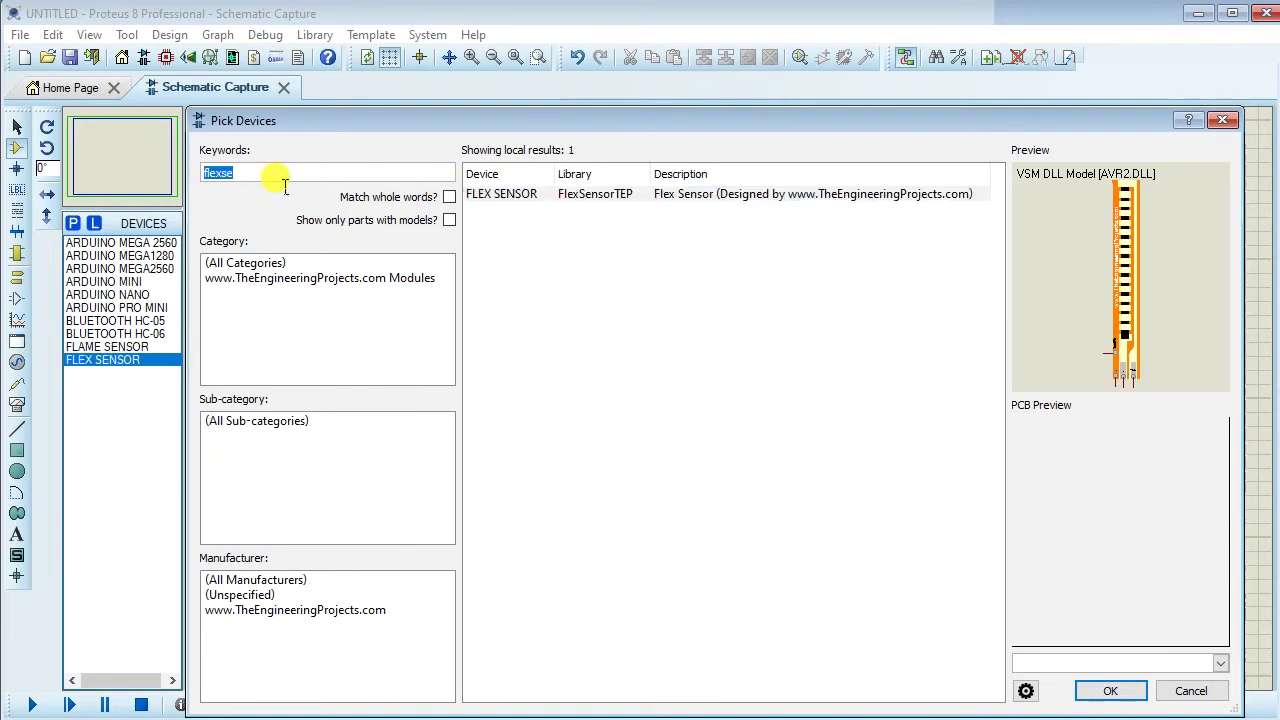
text(gassen)
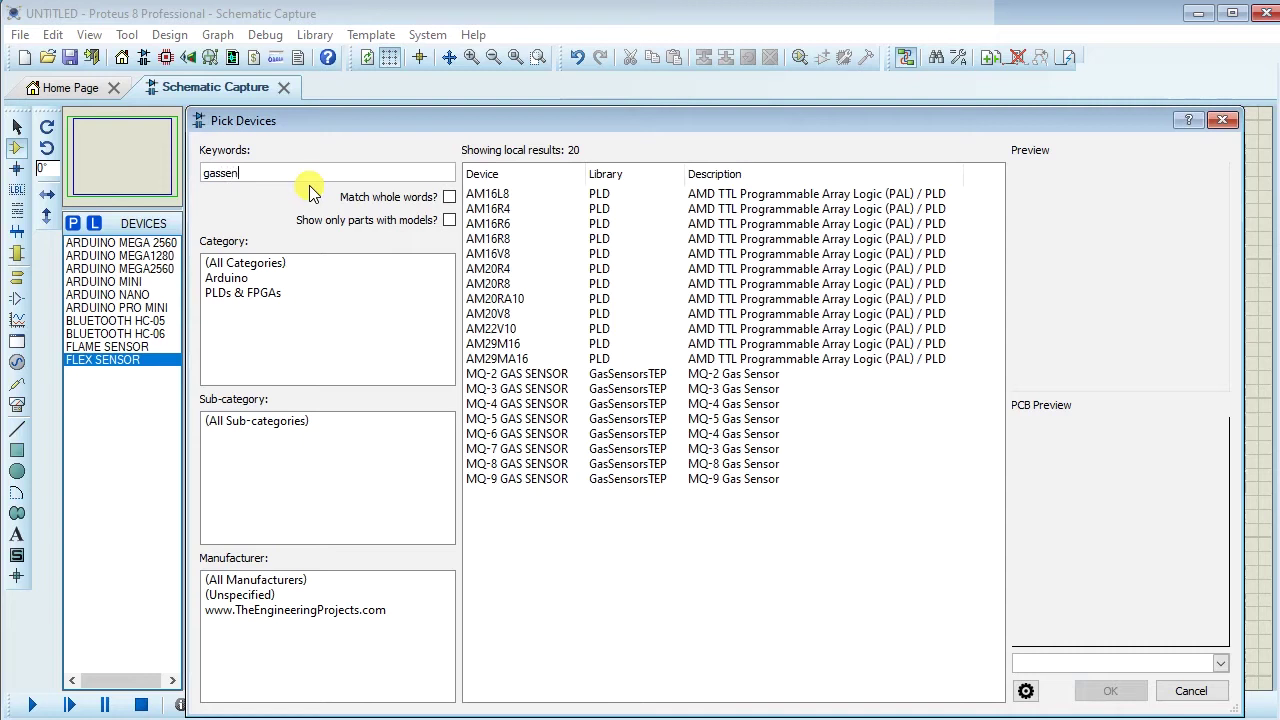
text(s)
click(555, 194)
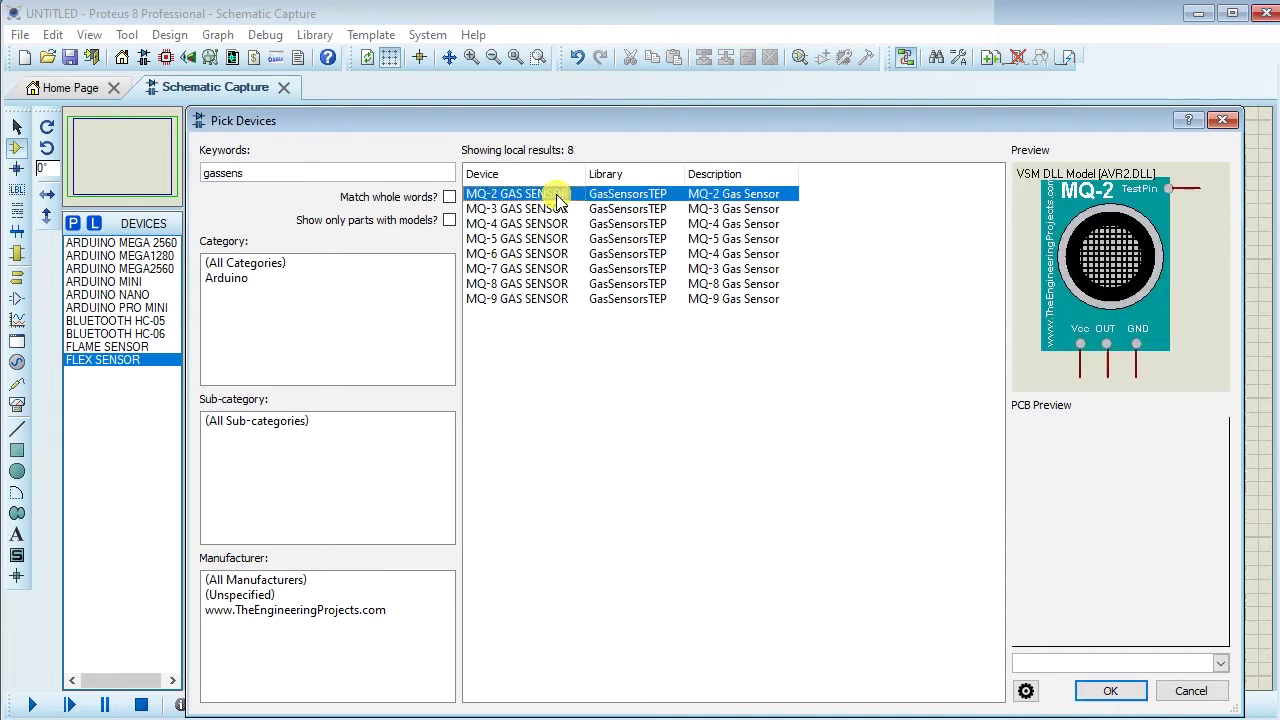
click(551, 211)
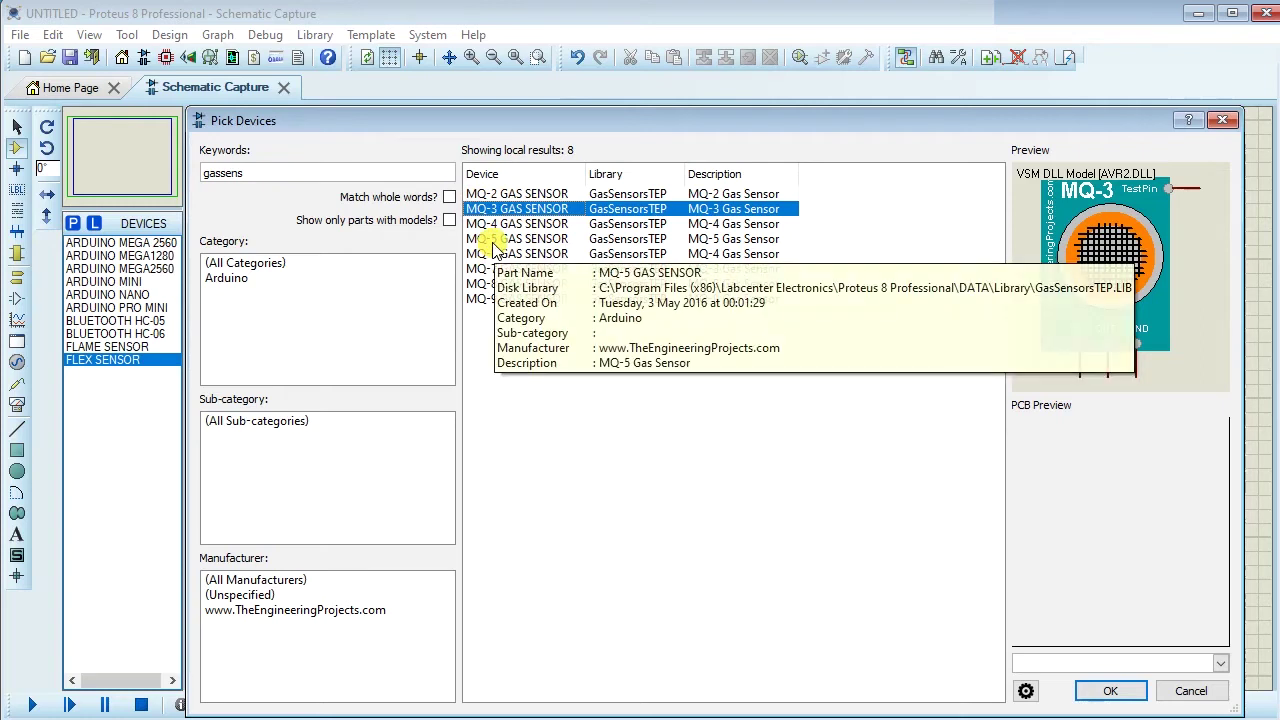
double_click(490, 194)
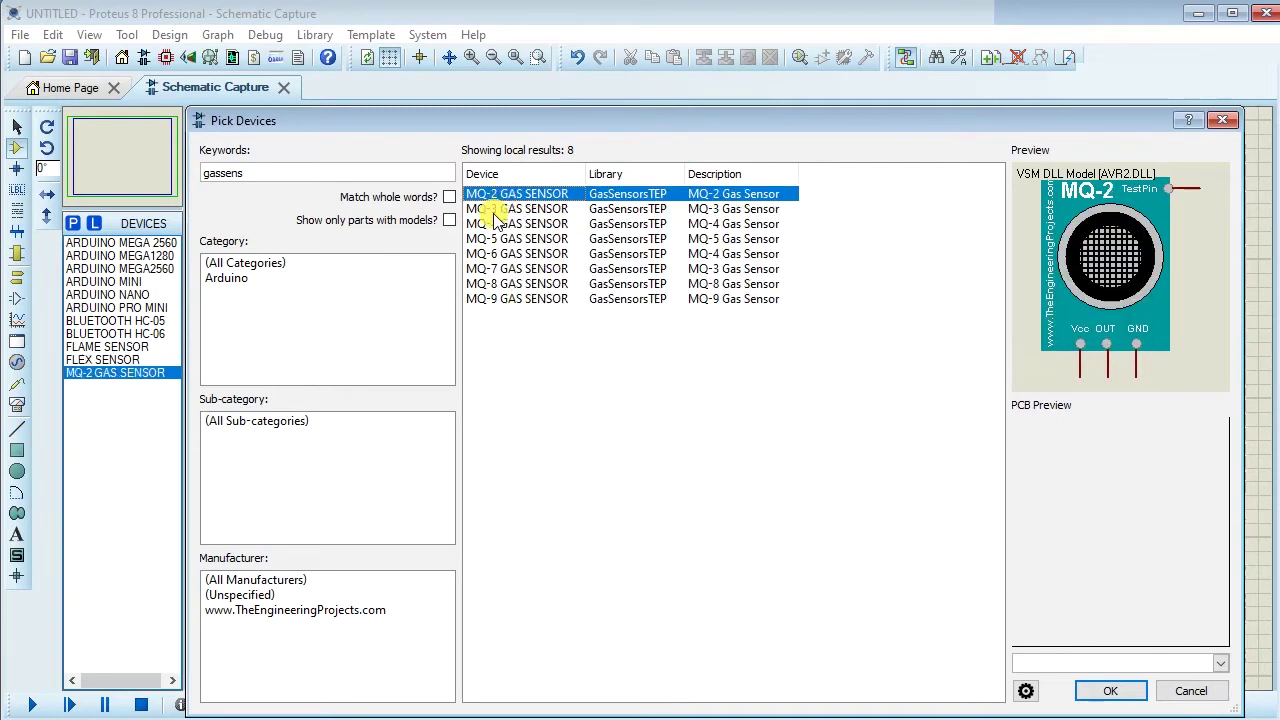
double_click(492, 209)
double_click(493, 224)
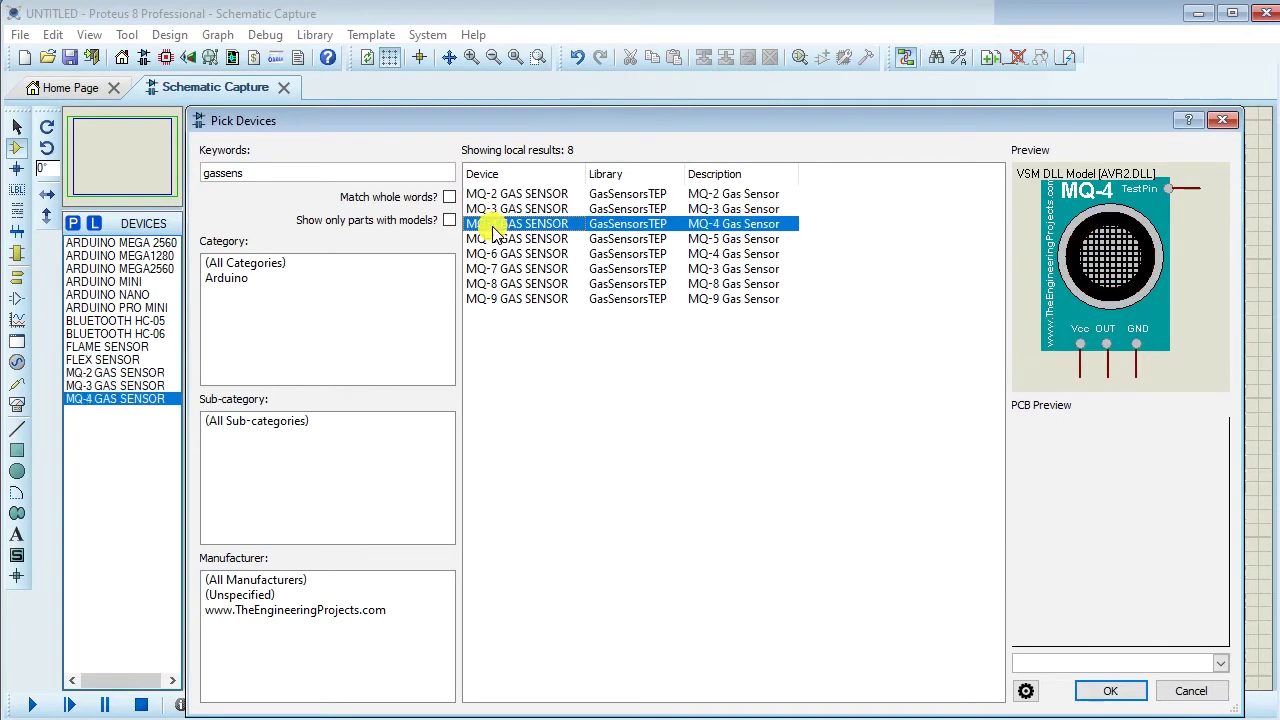
- Search the libraries for gps, preview the matching devices and add GPS MODULE to the device list
double_click(302, 182)
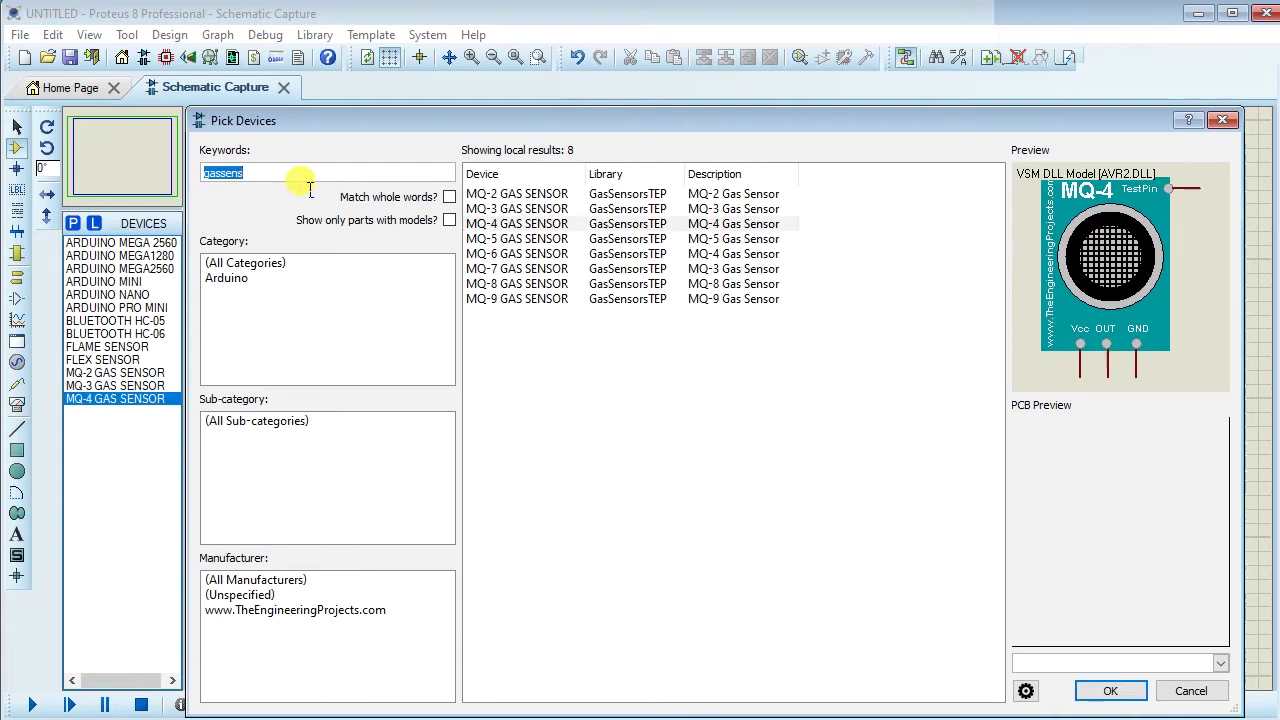
text(gps)
click(535, 195)
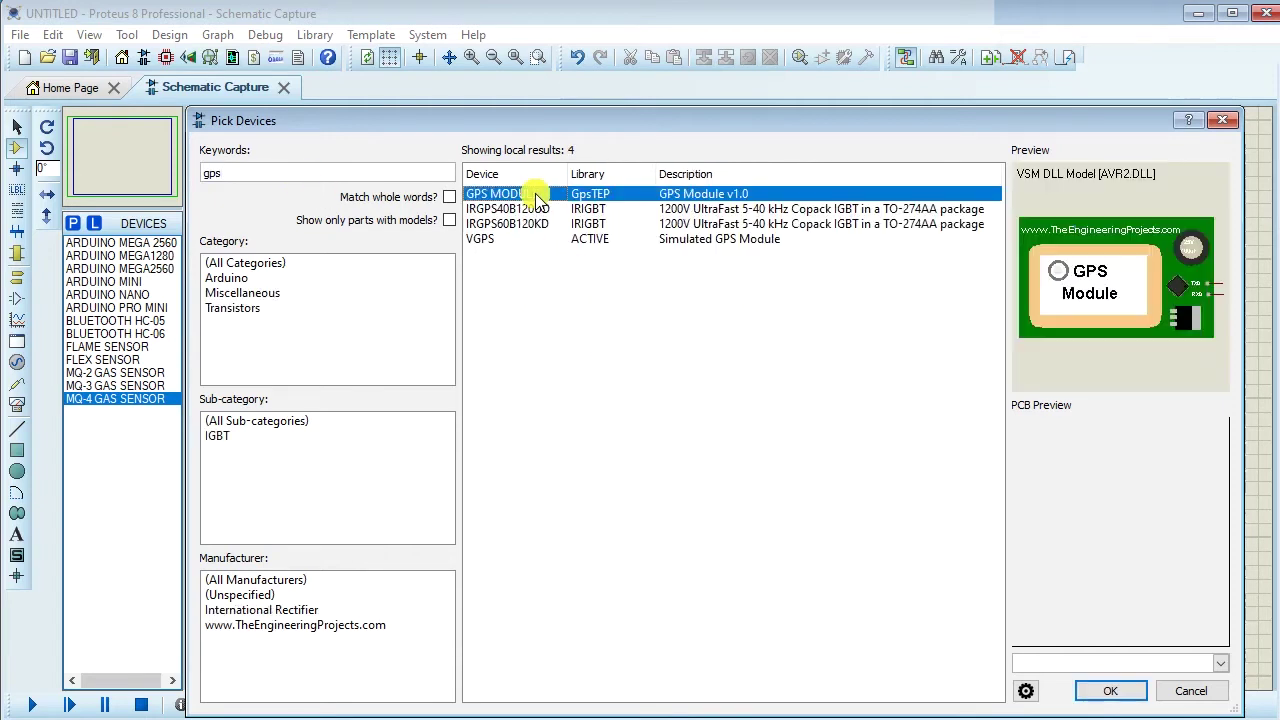
click(525, 209)
click(525, 224)
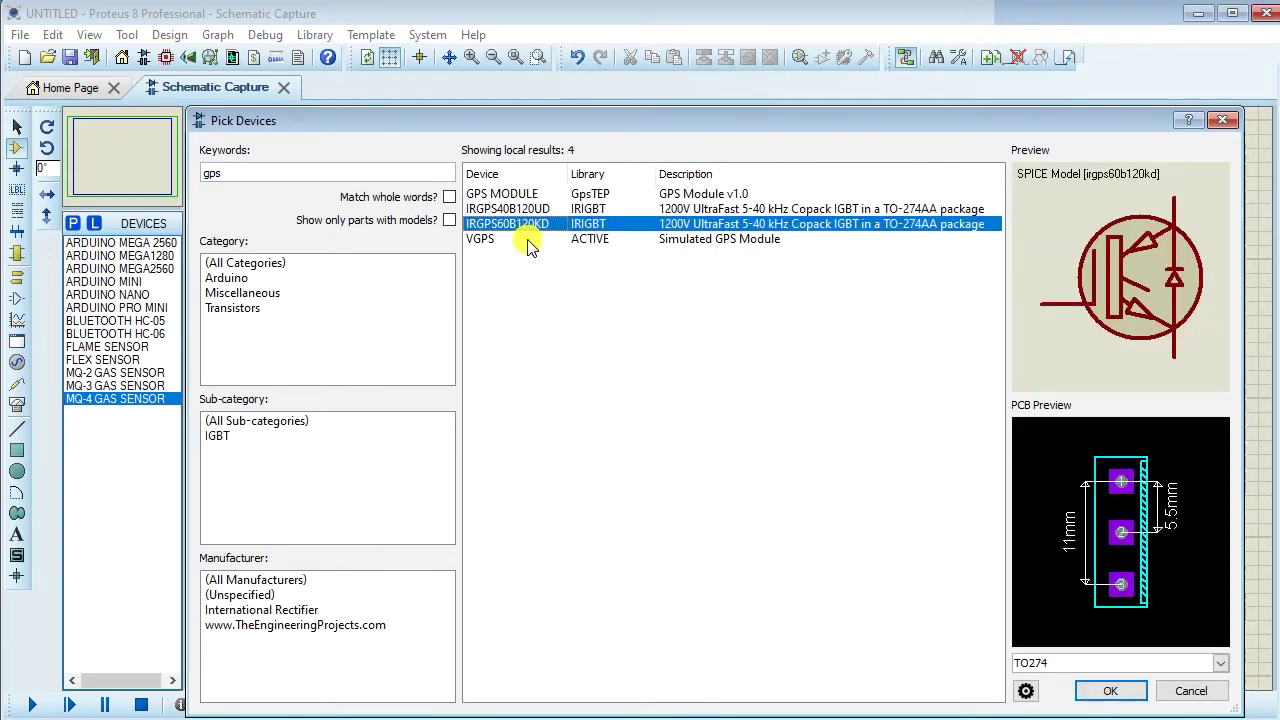
click(528, 241)
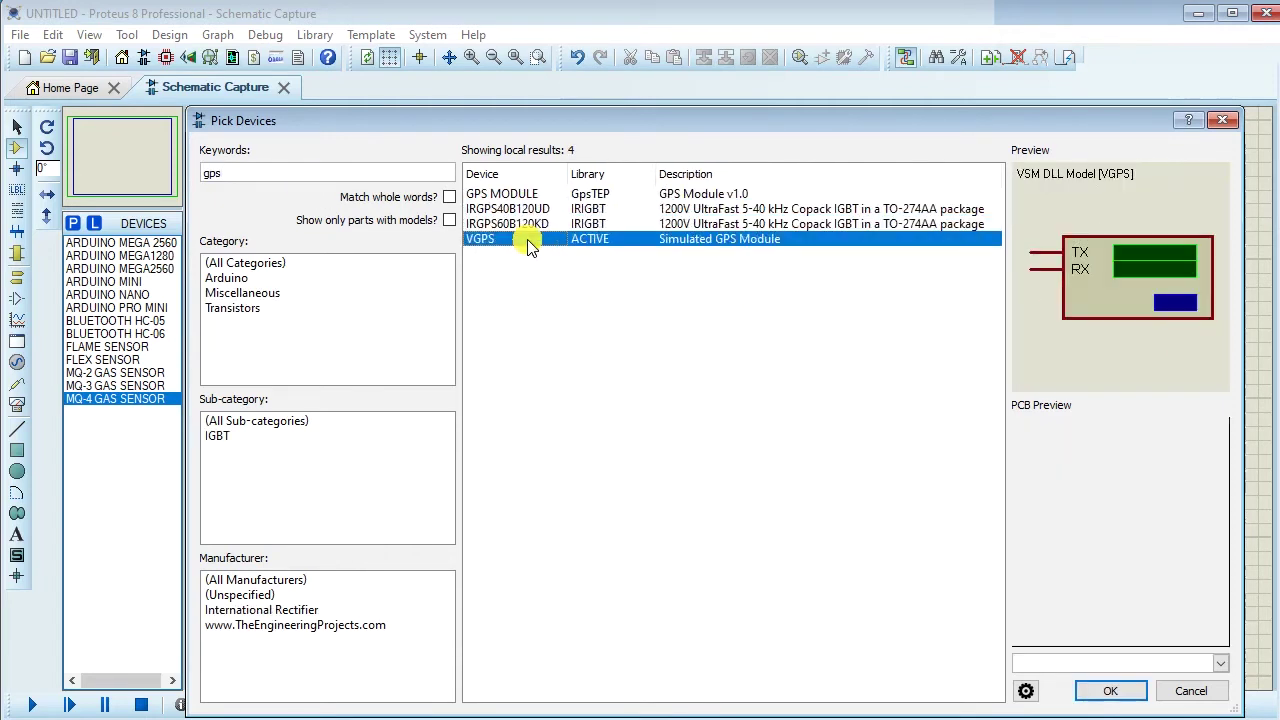
click(490, 193)
double_click(490, 193)
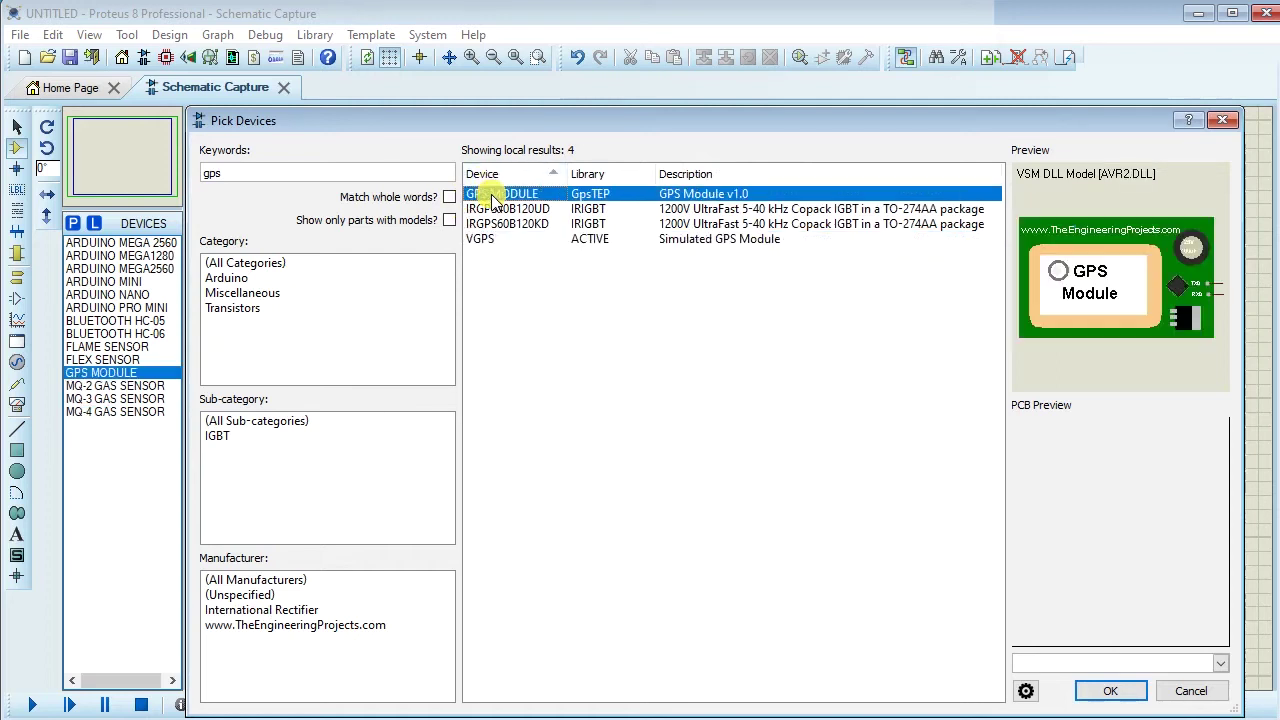
- Search the libraries for pirs and add PIR SENSOR, PIR SENSOR2, PIR SENSOR3 and PIR SENSOR4 to the device list
click(294, 178)
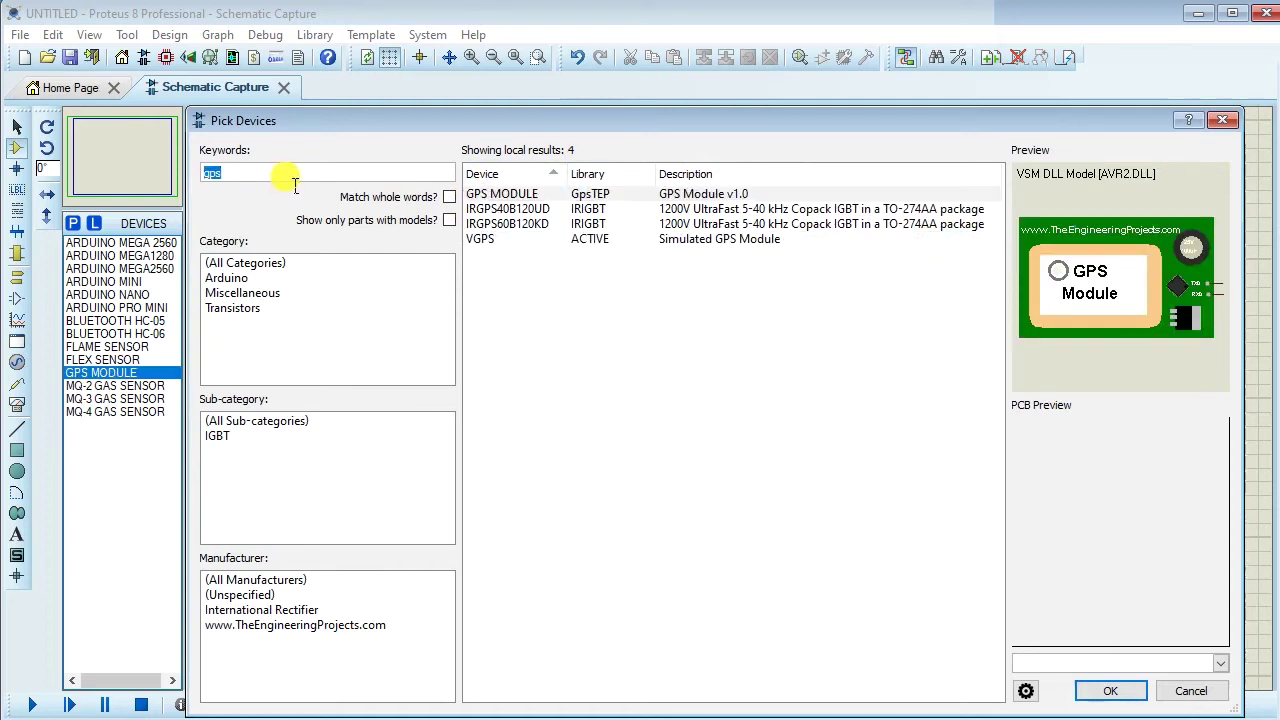
text(pir)
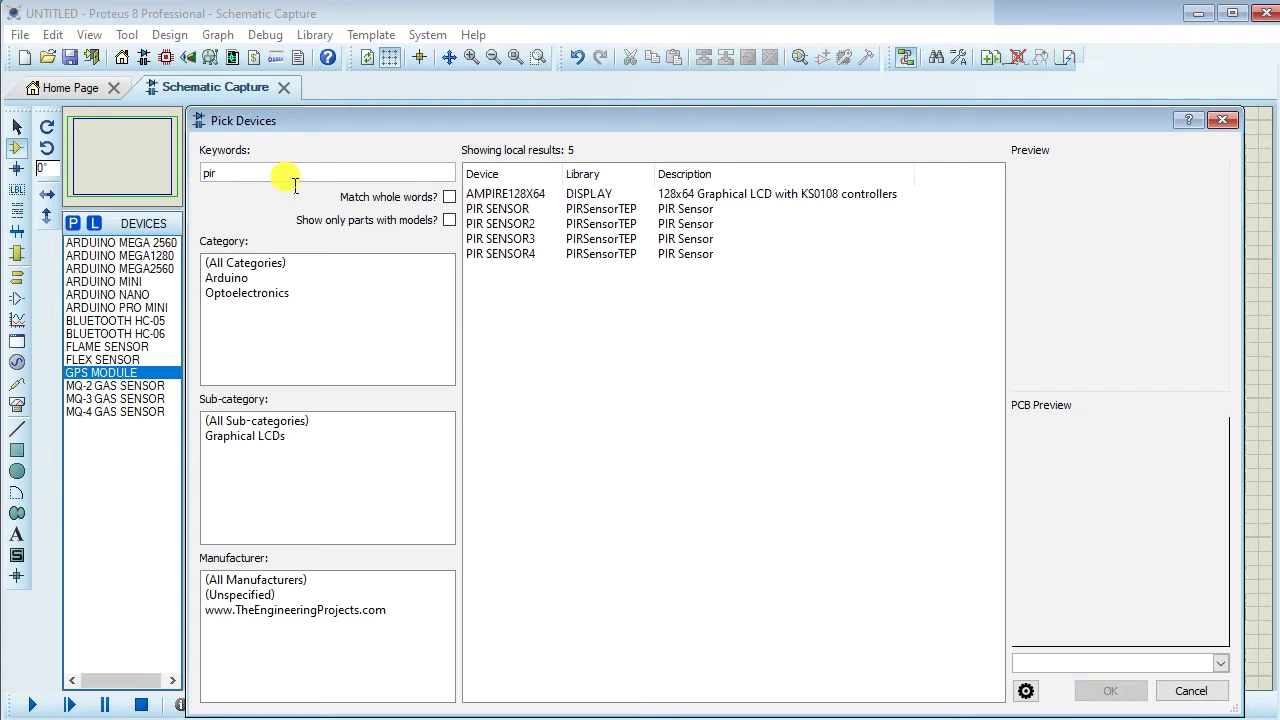
click(505, 194)
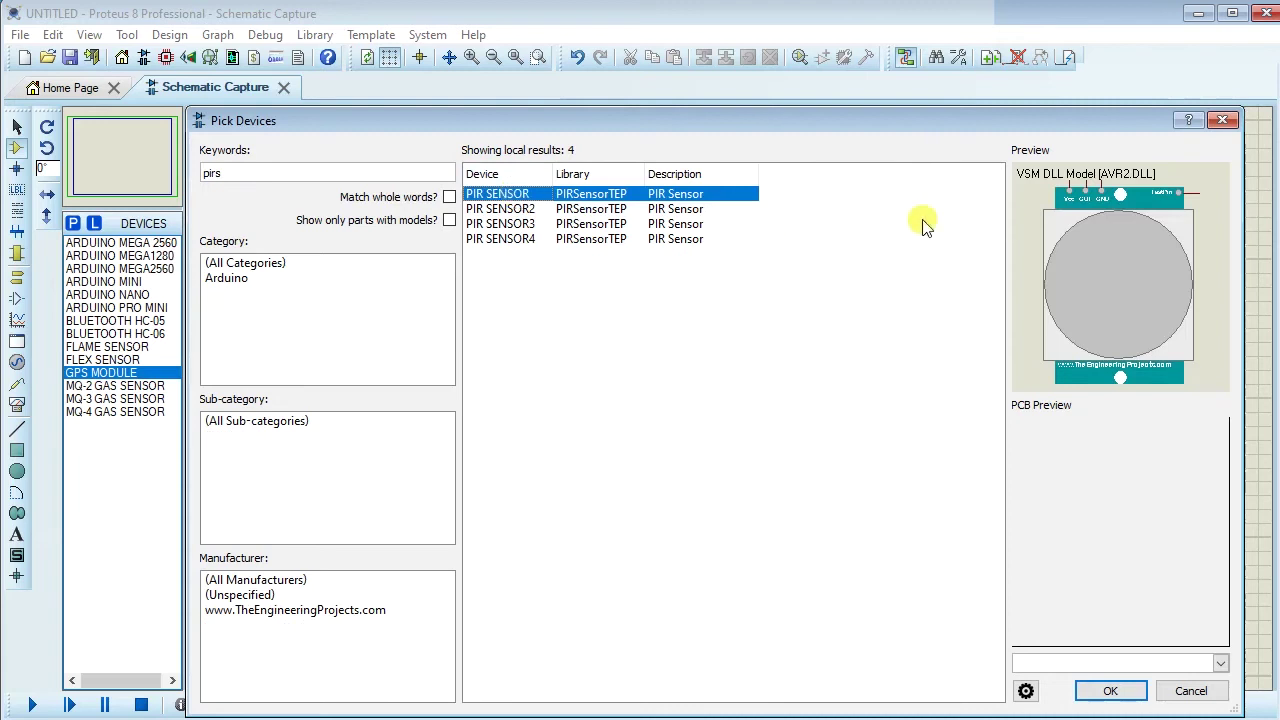
key(Down)
key(Down)
key(Down)
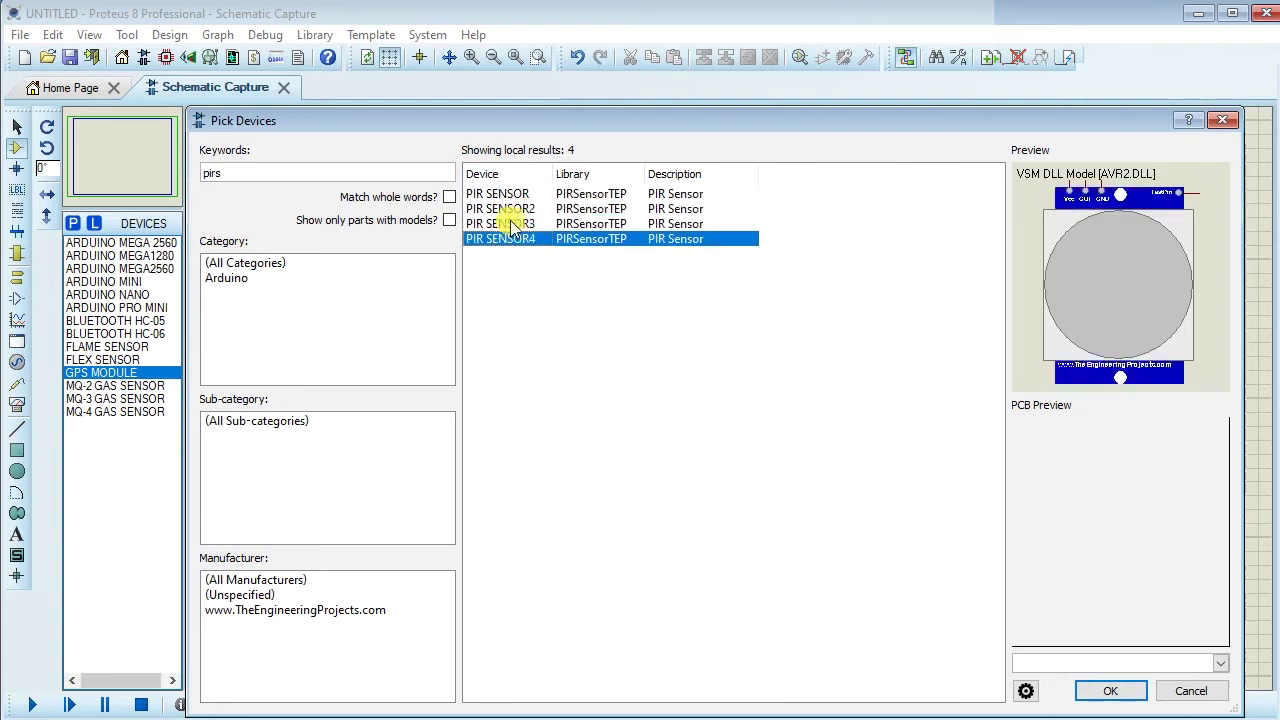
double_click(503, 194)
double_click(505, 209)
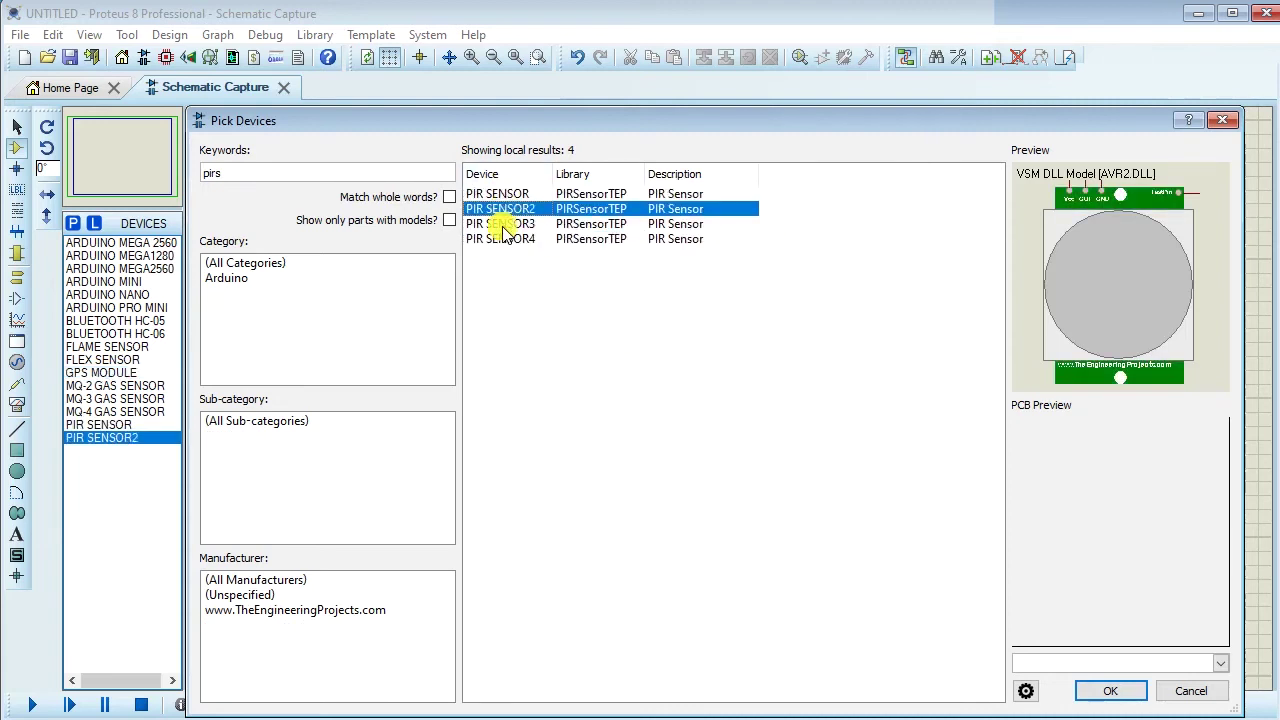
double_click(503, 224)
double_click(500, 240)
- Search the libraries for rtcmod and add the DS1307 real-time clock module to the device list
double_click(281, 176)
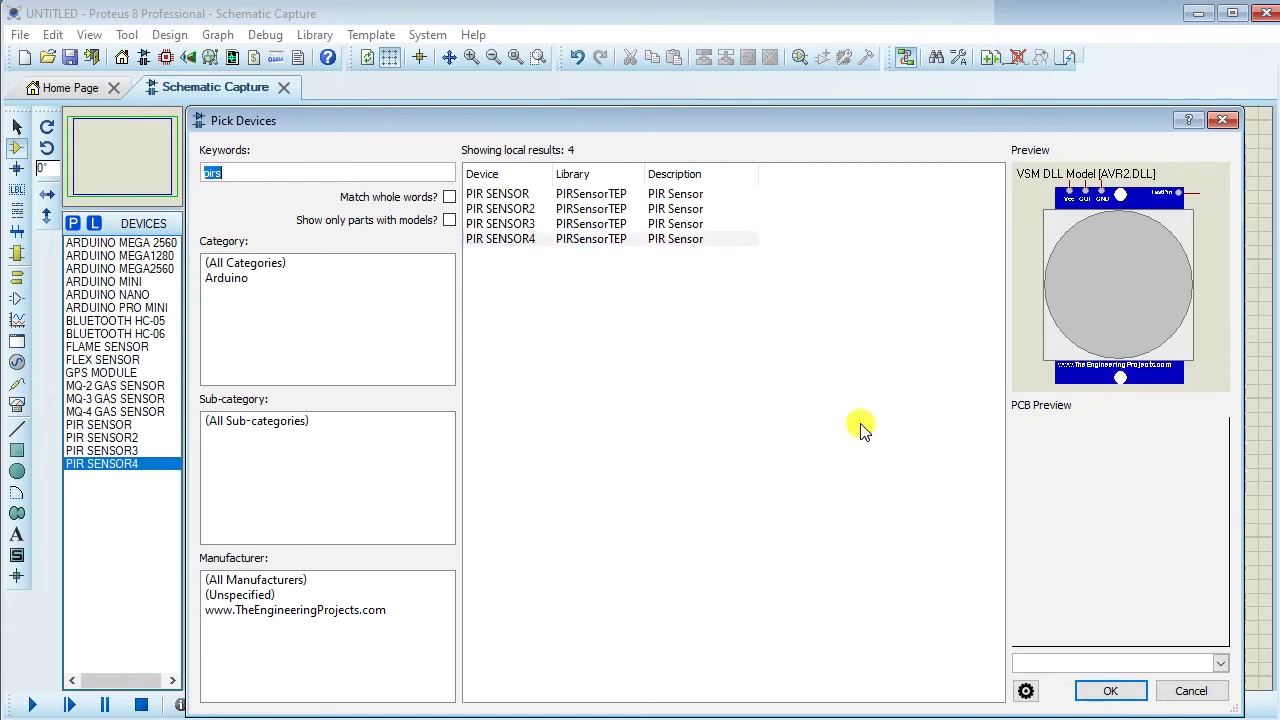
text(rtcmod)
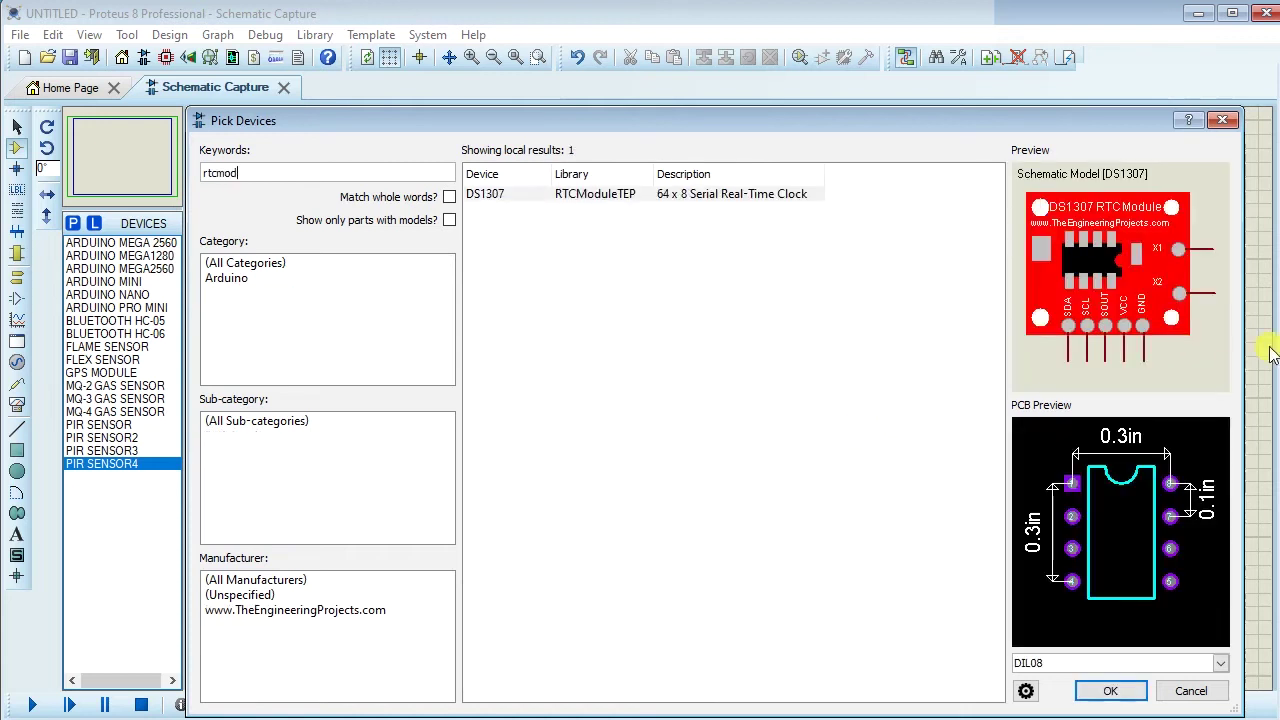
click(508, 200)
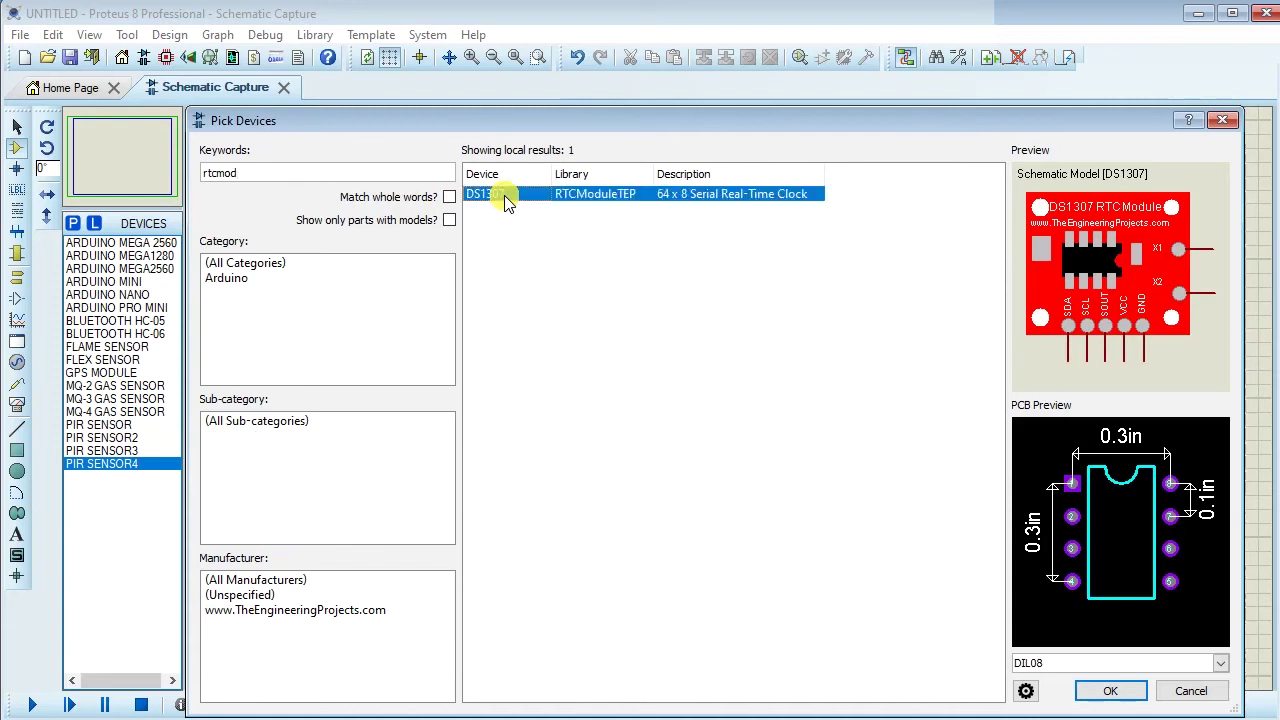
double_click(506, 200)
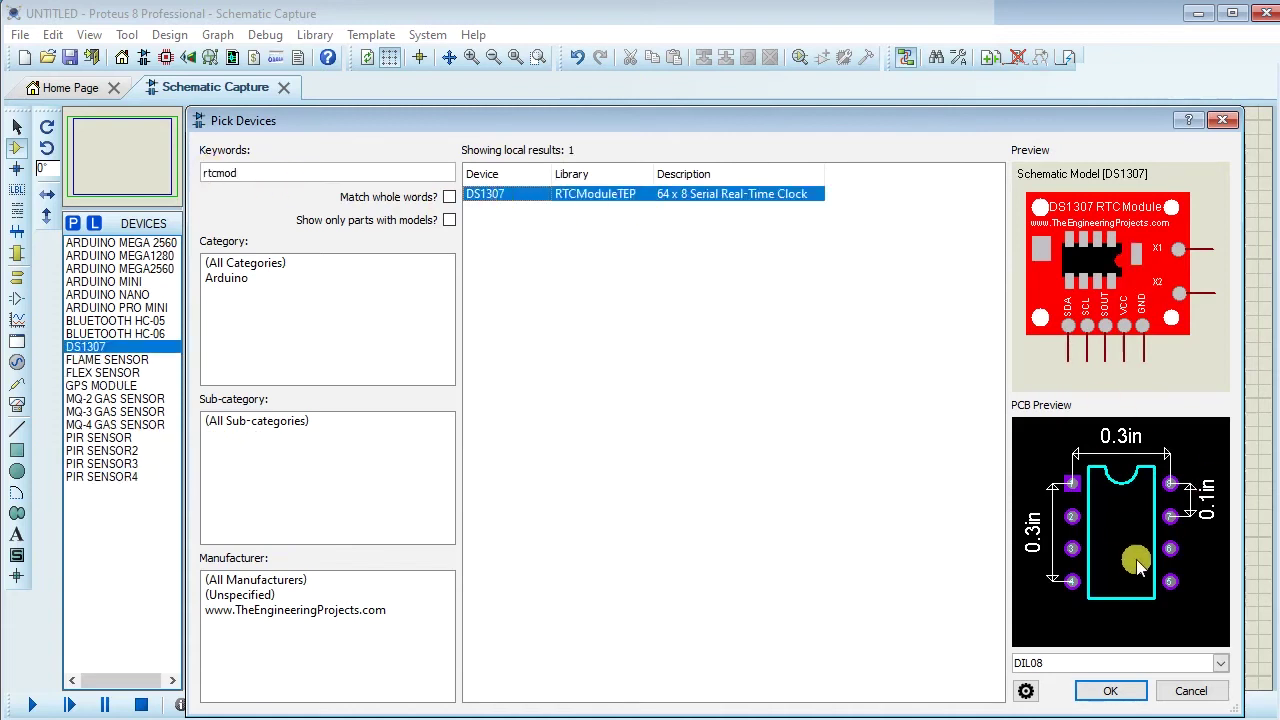
- Search the libraries for ultrasonic and add the BLOGEMBARCADO ULTRASONIC and the UltrasonicTEP ULTRASONIC SENSOR to the device list
double_click(298, 176)
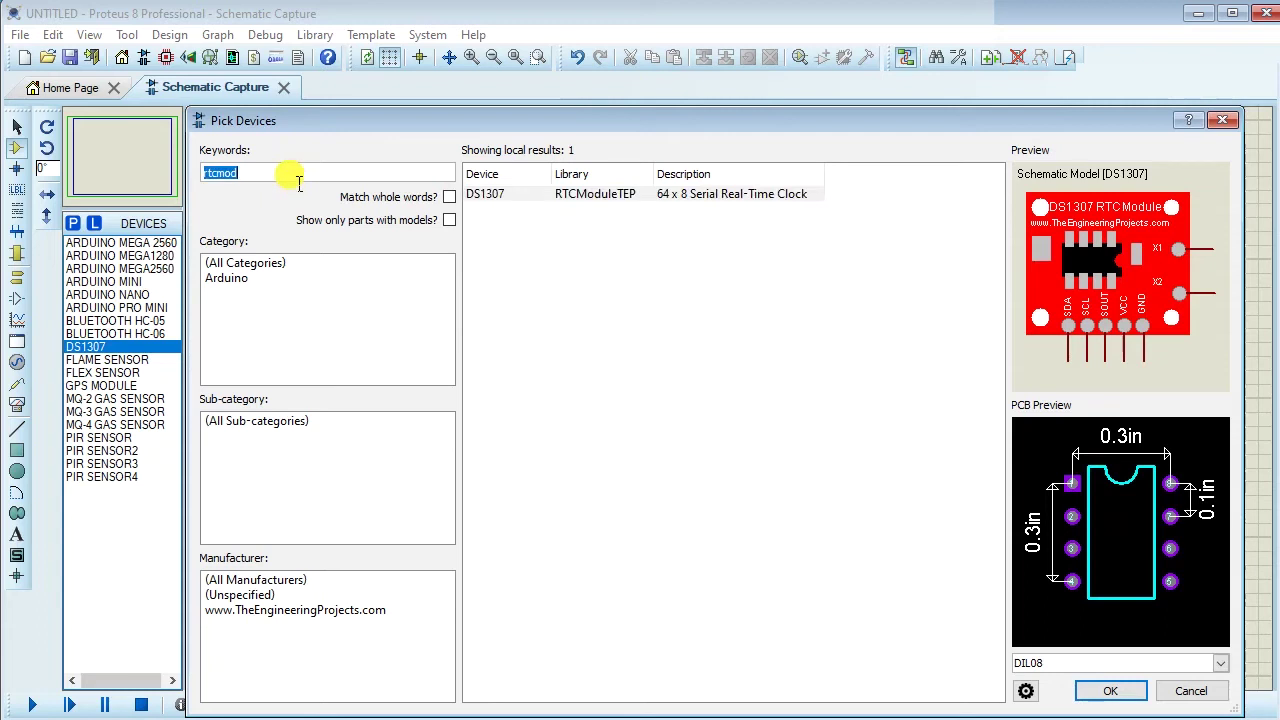
text(ultra)
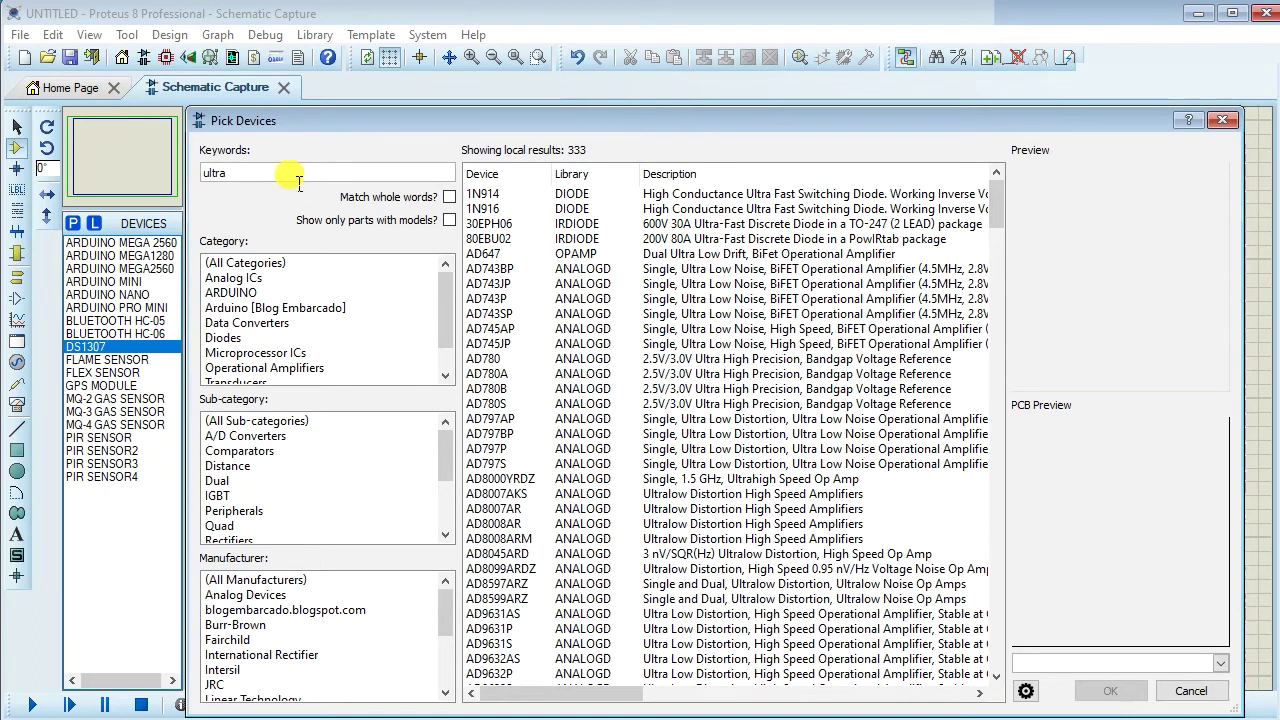
text(sonic)
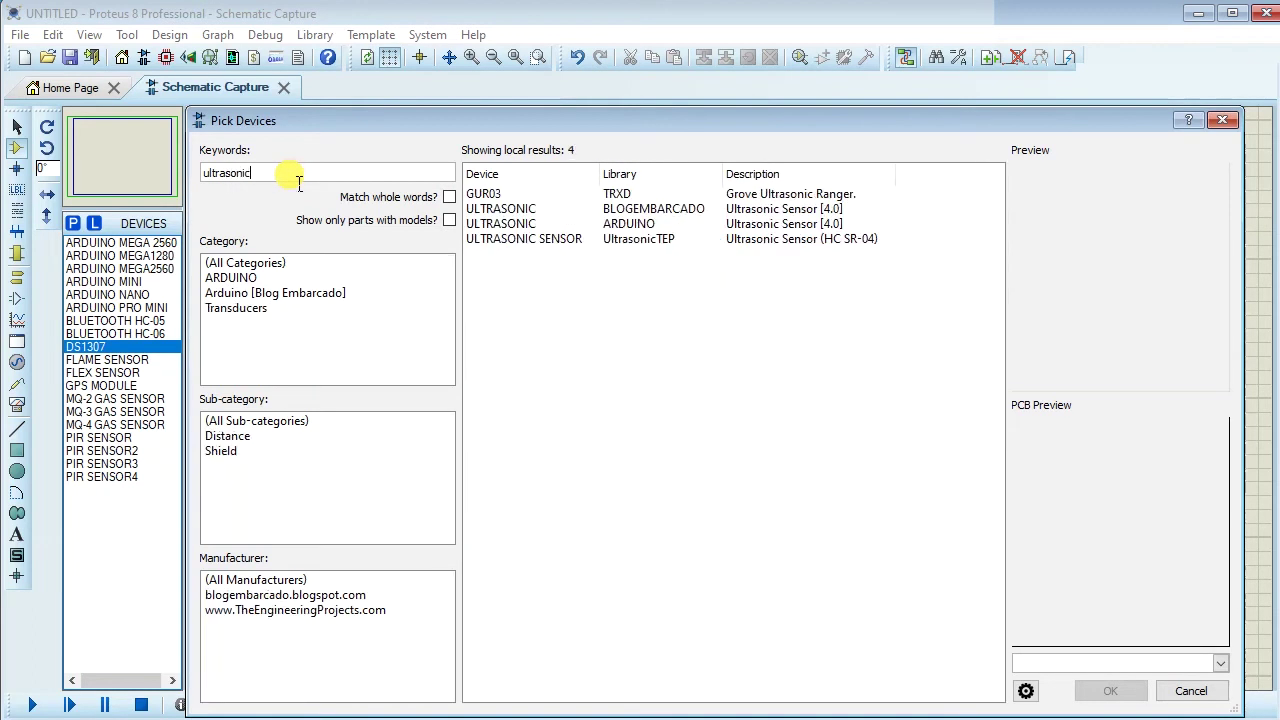
click(514, 223)
click(518, 240)
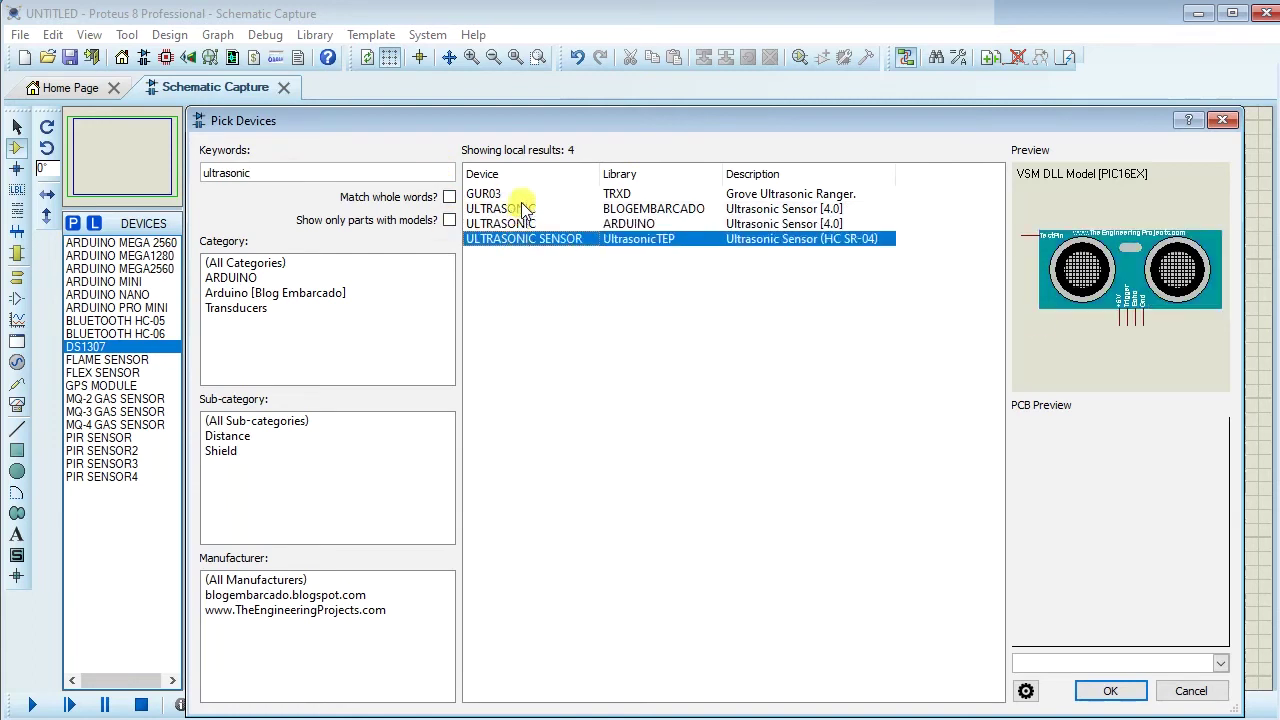
click(508, 194)
click(514, 210)
double_click(514, 210)
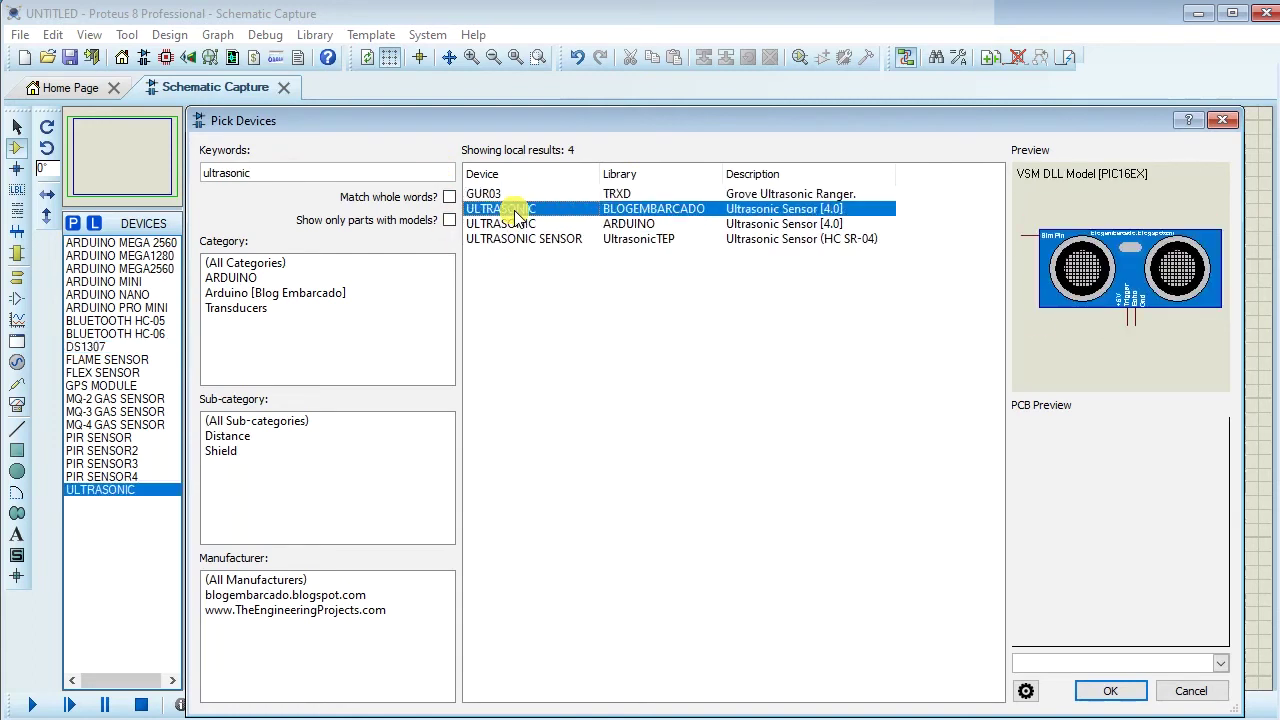
click(512, 224)
double_click(516, 239)
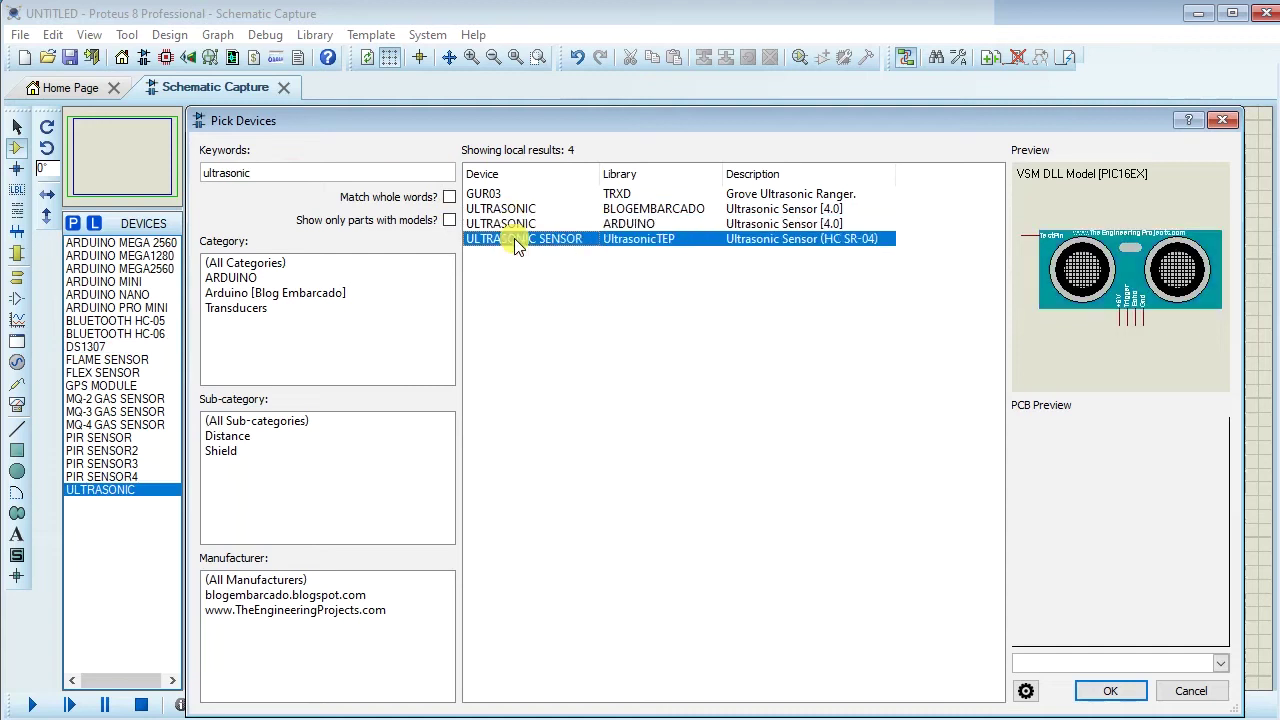
- Search the libraries for vibration and add VIBRATION SW-420 to the device list
double_click(330, 172)
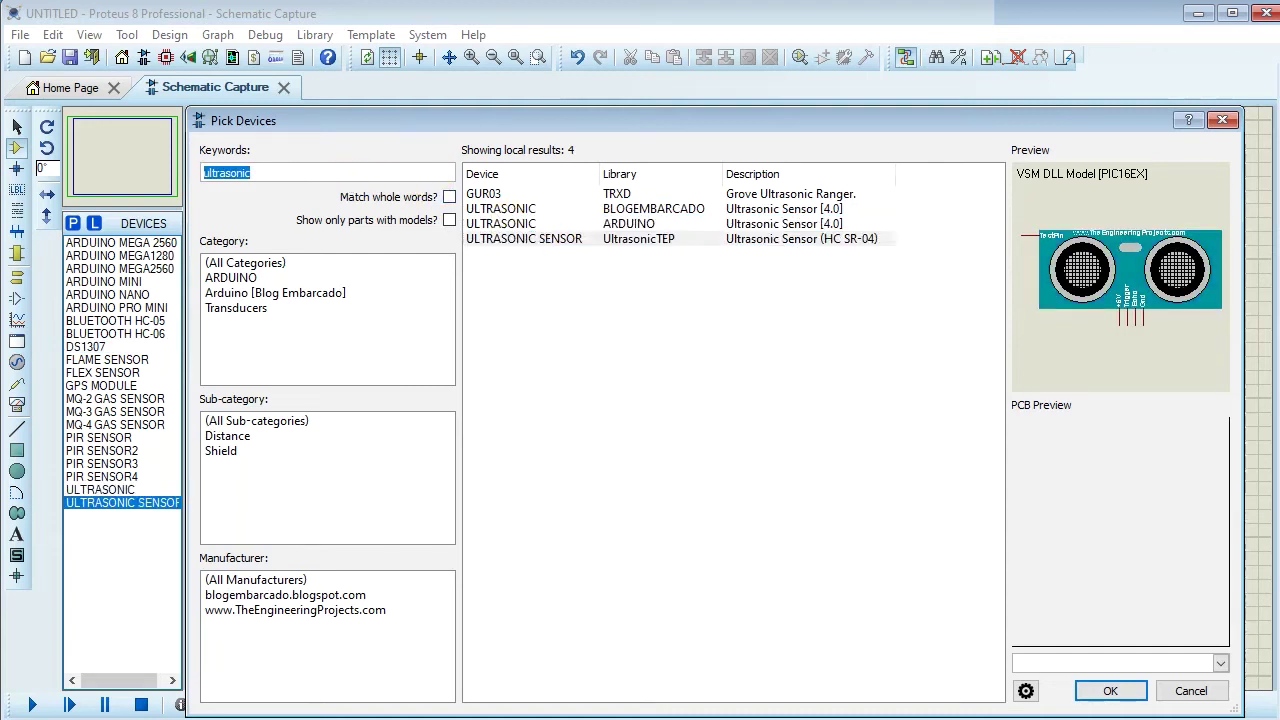
text(vibrat)
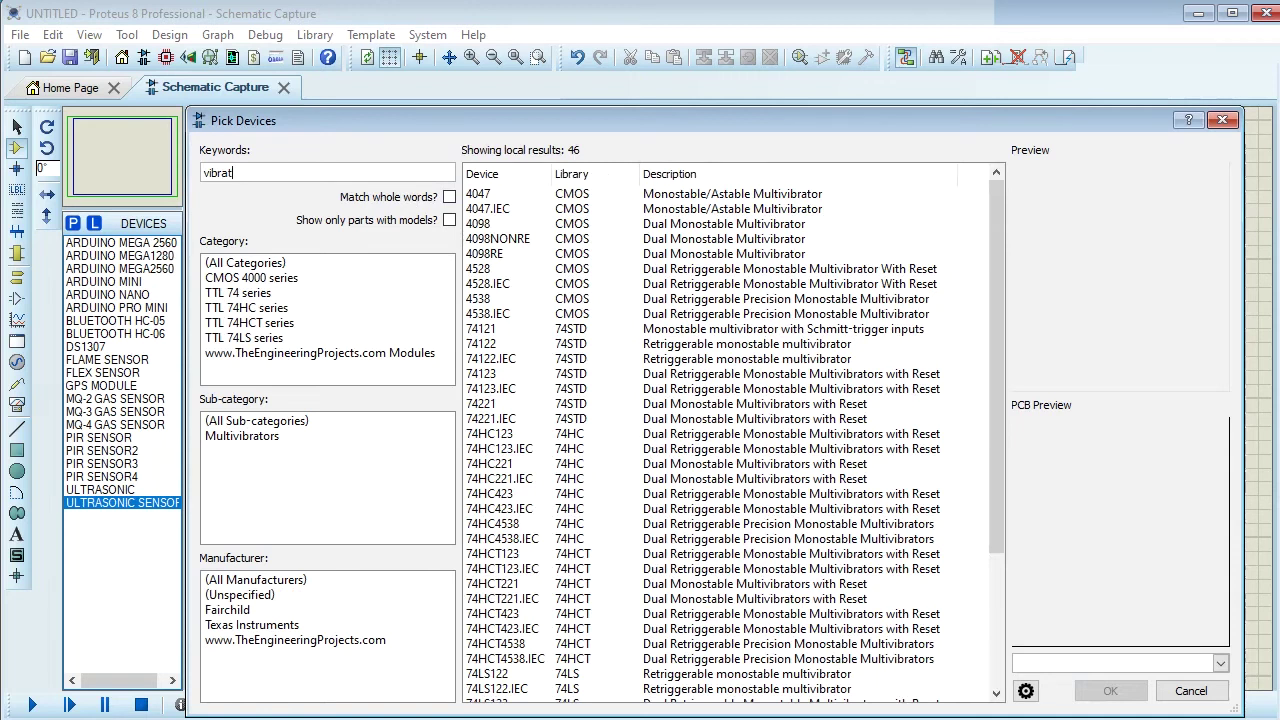
text(ion)
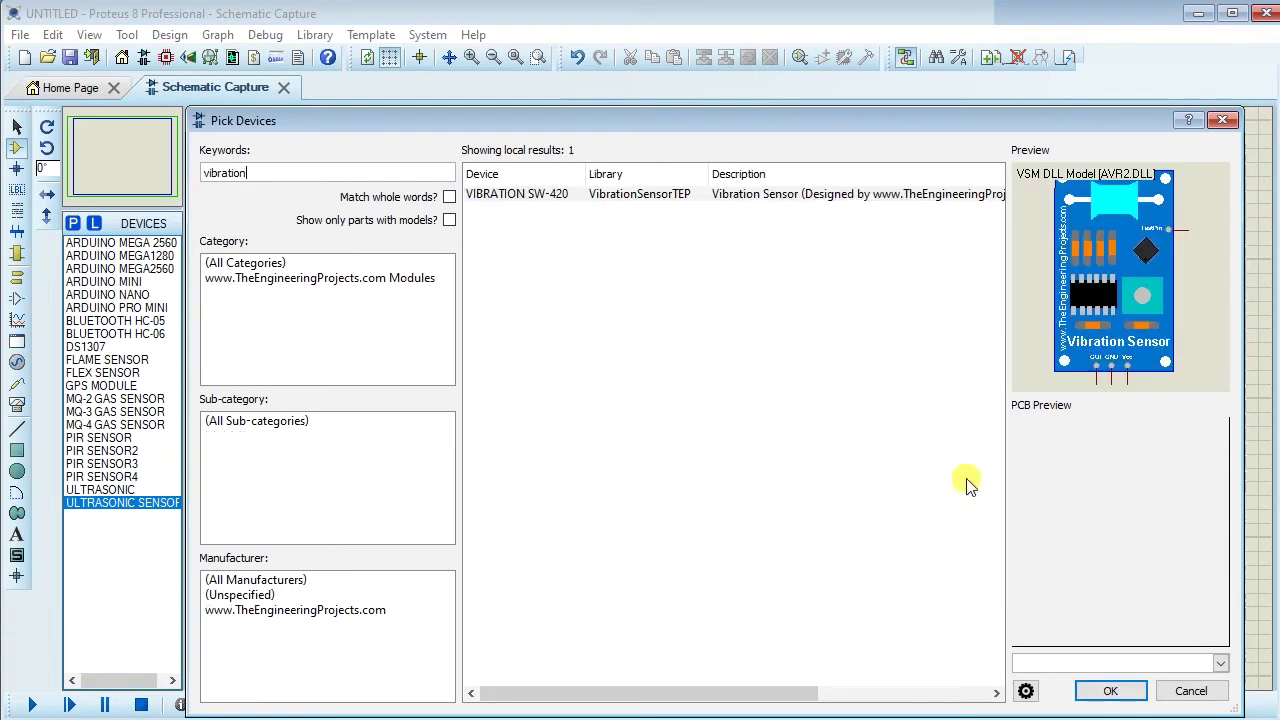
double_click(529, 199)
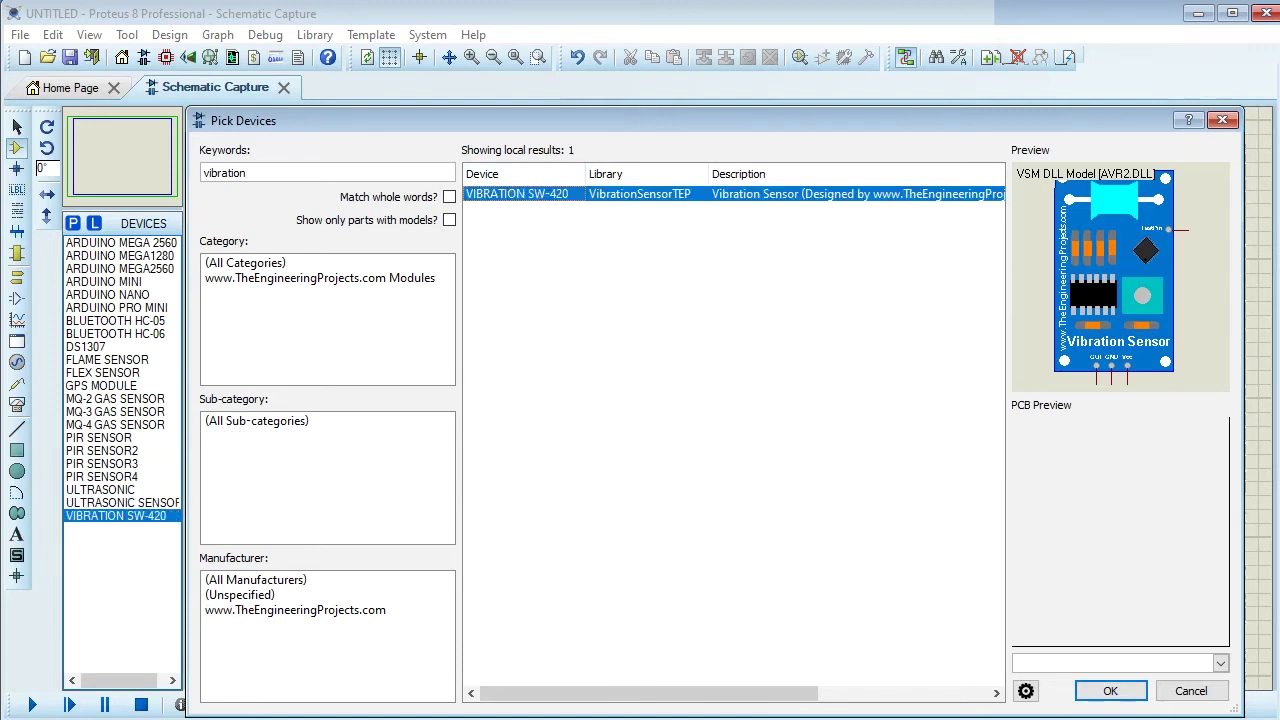
- Search the libraries for xbee and add XBEE MODULE S1 to the device list
double_click(245, 173)
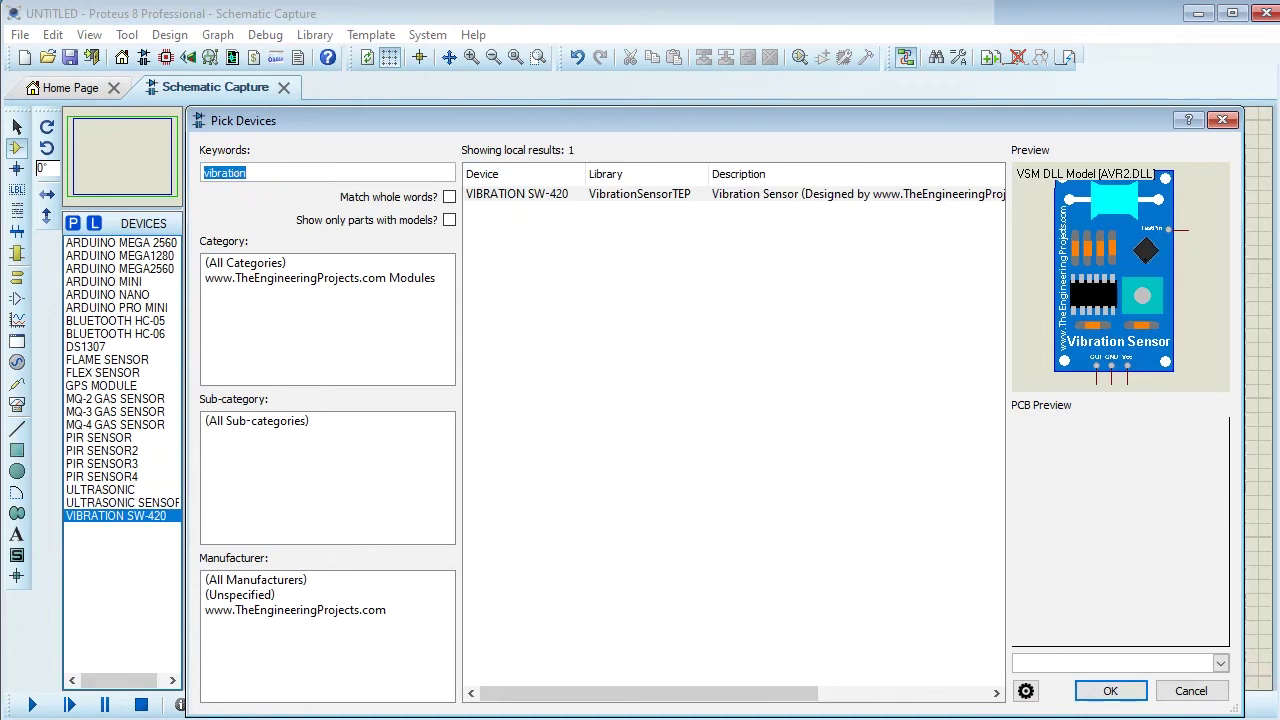
text(xbee)
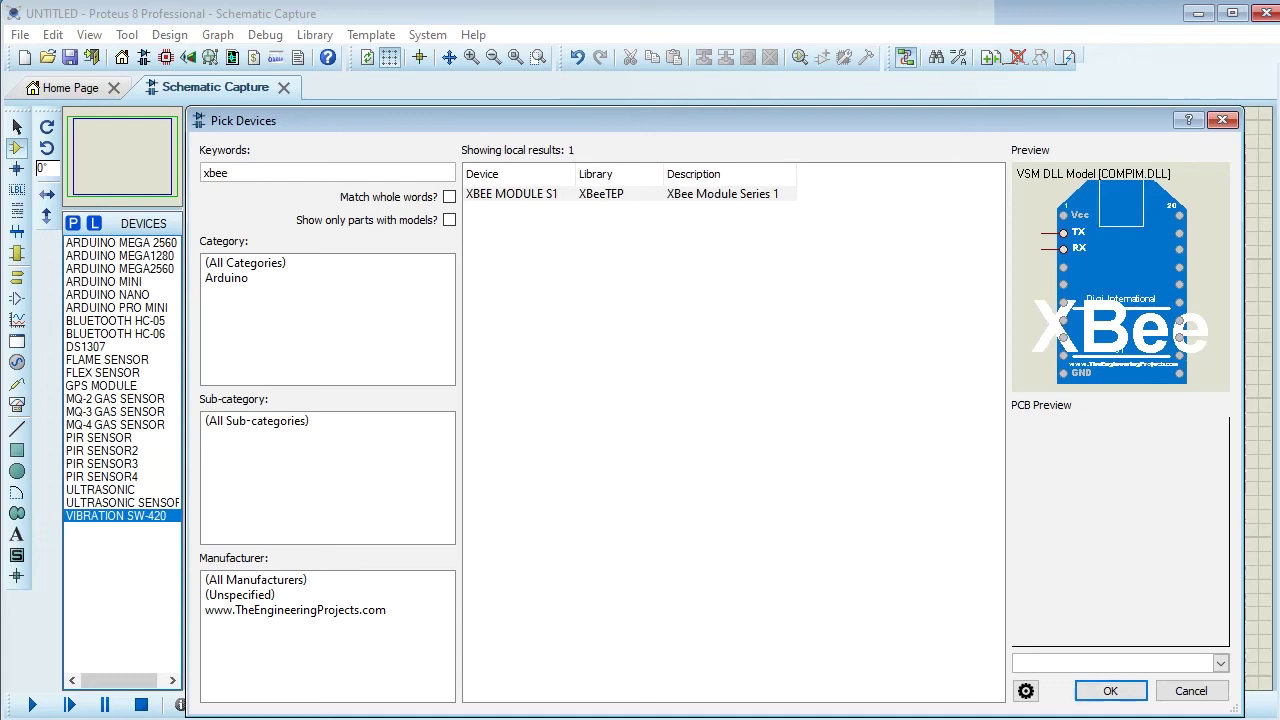
click(535, 194)
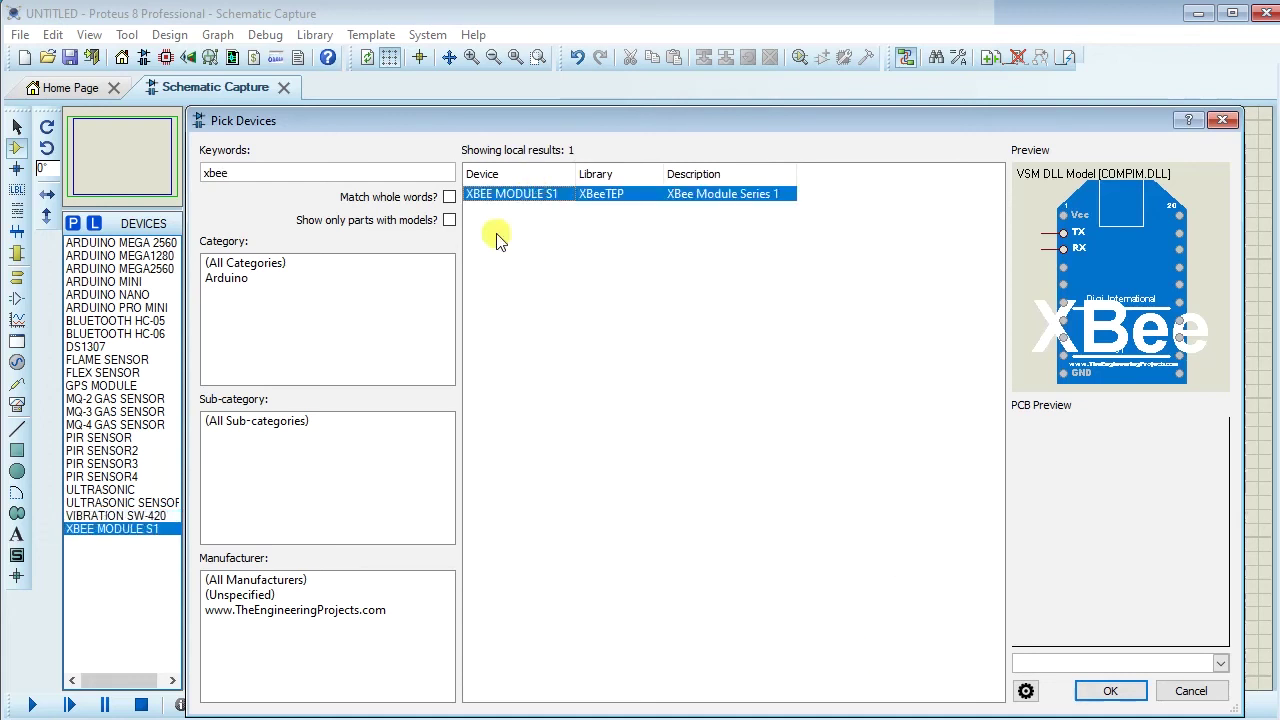
- Search the libraries for gemino across all categories
double_click(296, 178)
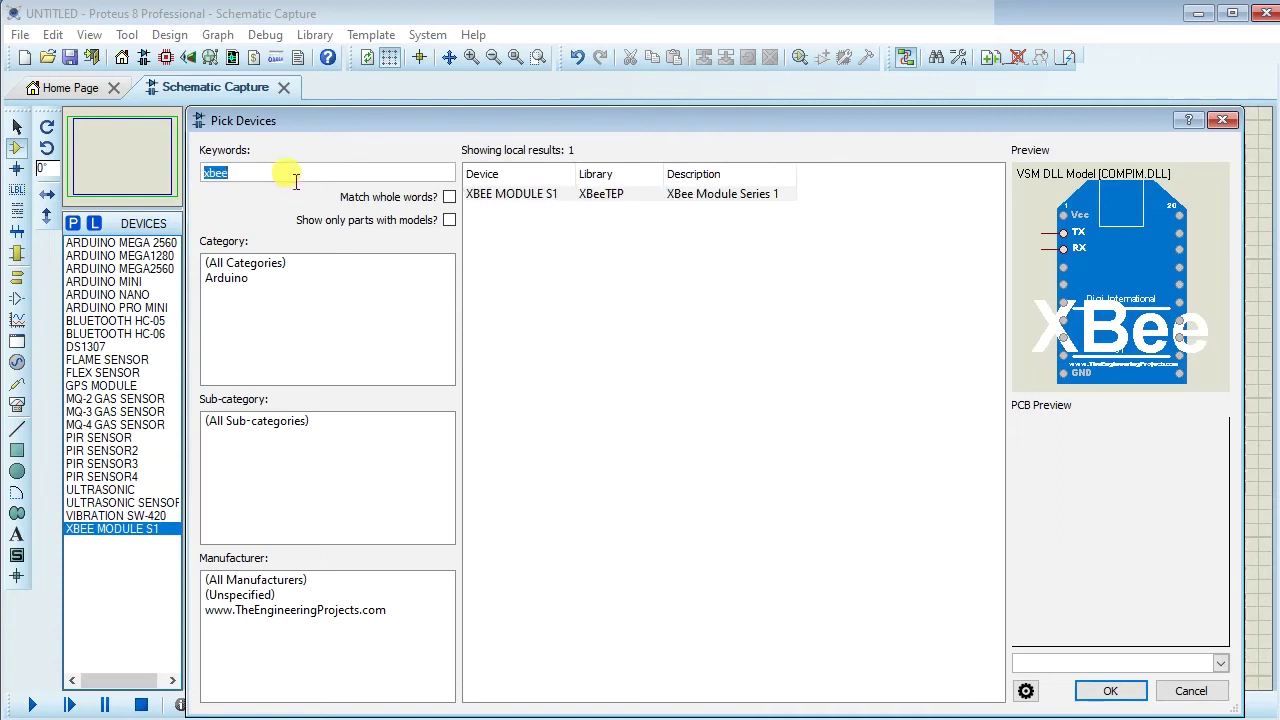
text(gemino)
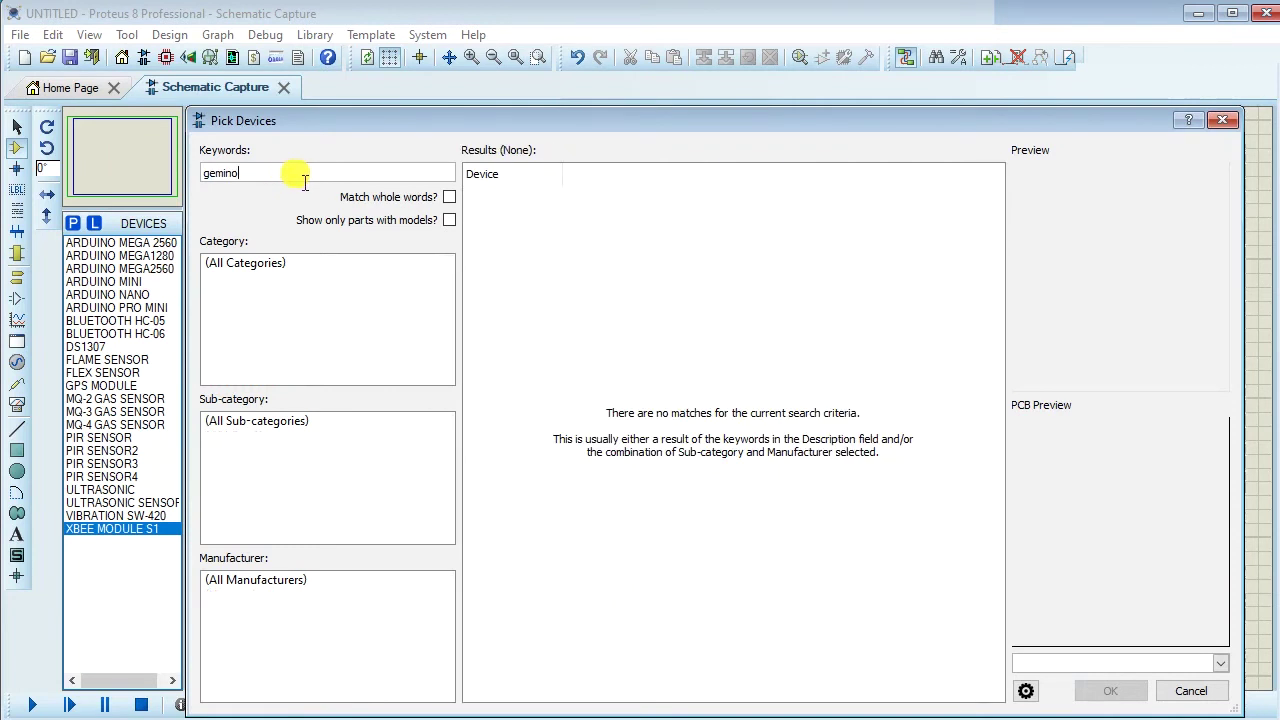
click(237, 263)
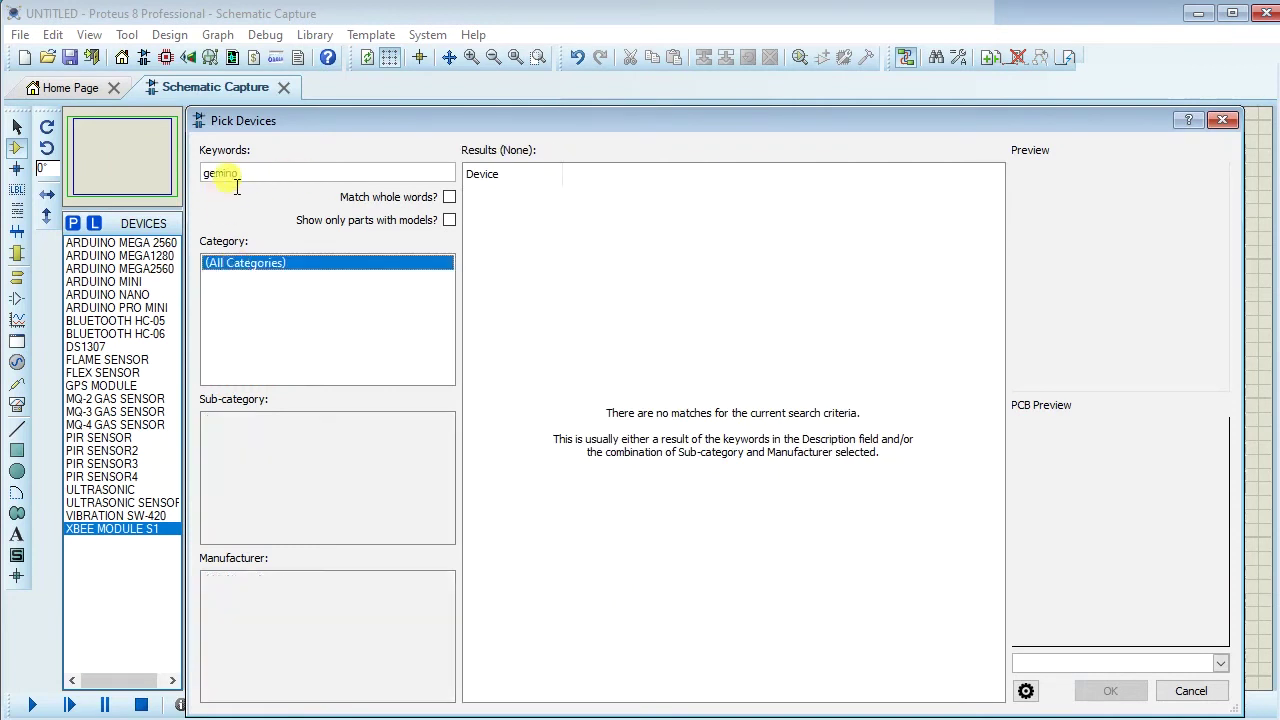
- Search the libraries for blogem in place of the gemino keyword
click(272, 183)
double_click(272, 183)
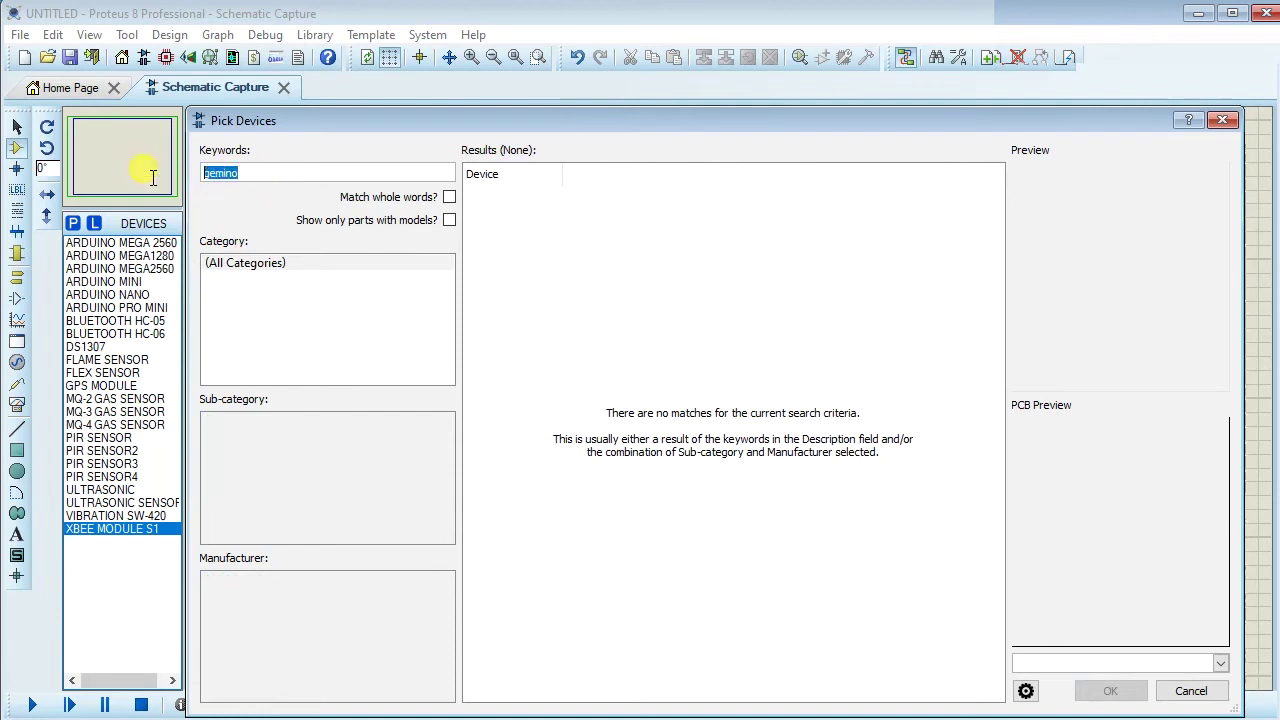
key(BackSpace)
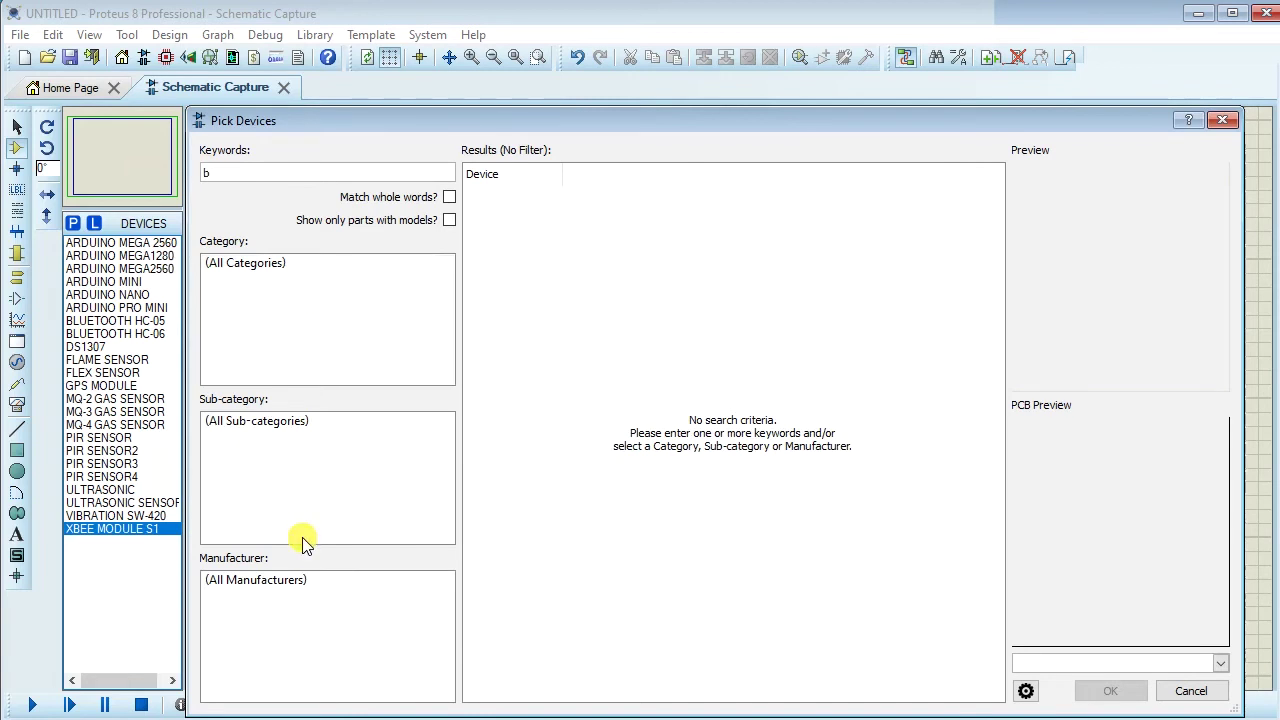
text(blogem)
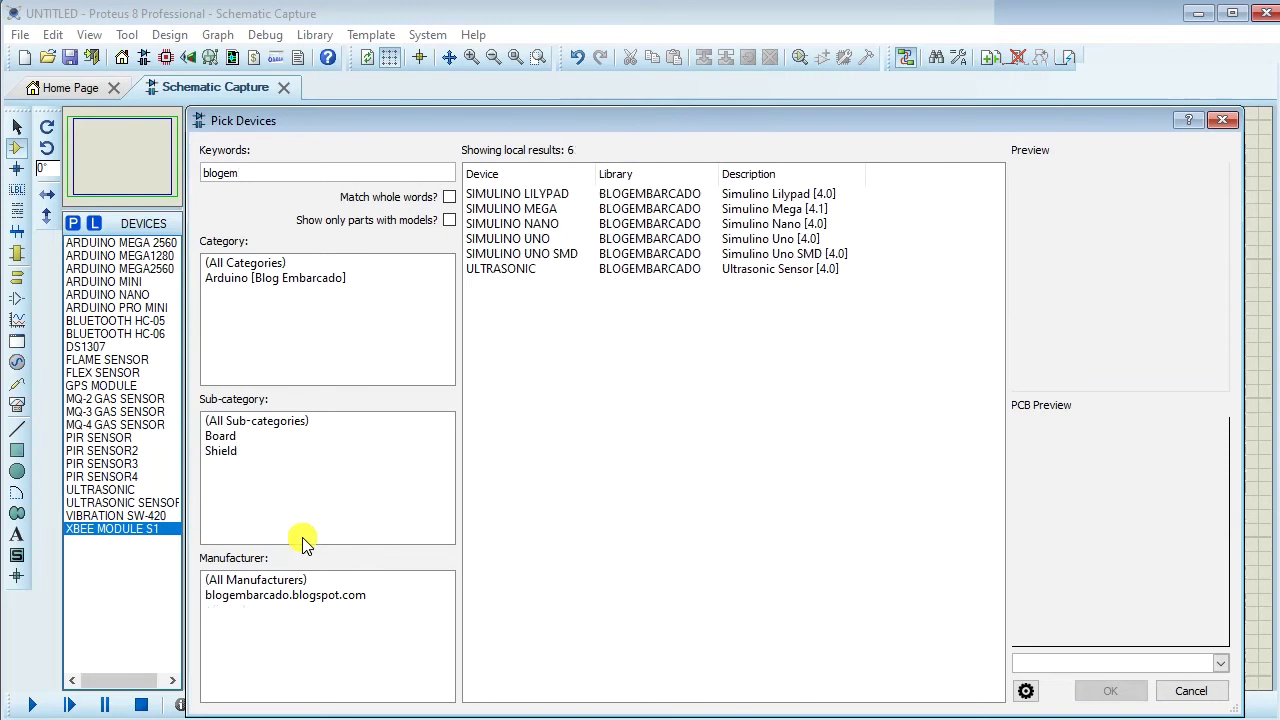
- Add SIMULINO LILYPAD, MEGA, NANO, UNO, UNO SMD and the BLOGEMBARCADO ULTRASONIC to the device list, and finish picking devices
click(548, 209)
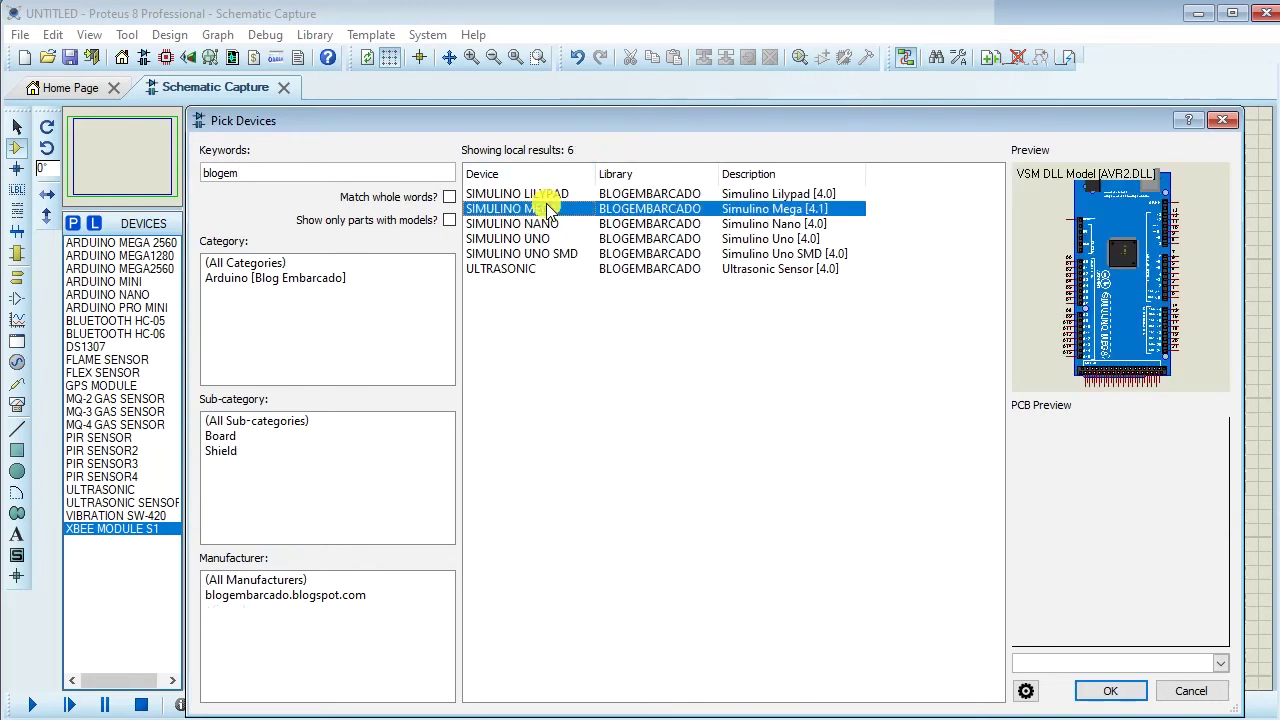
click(538, 195)
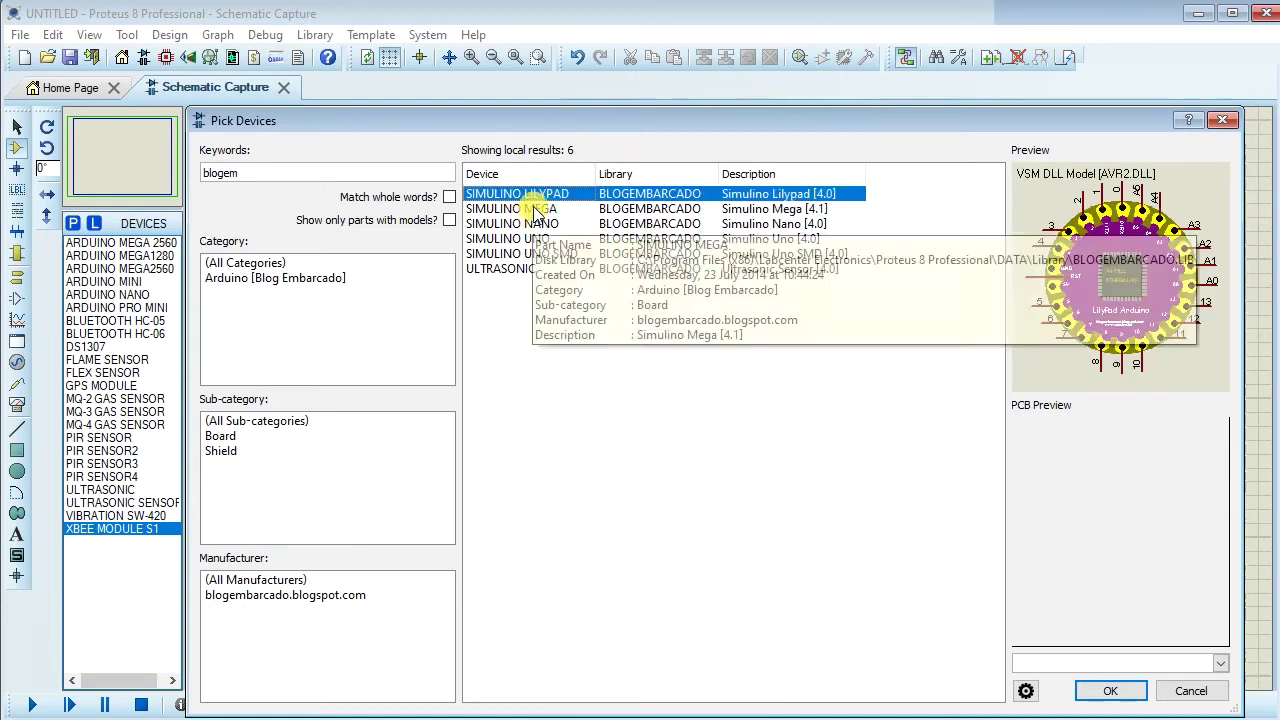
double_click(538, 195)
double_click(537, 209)
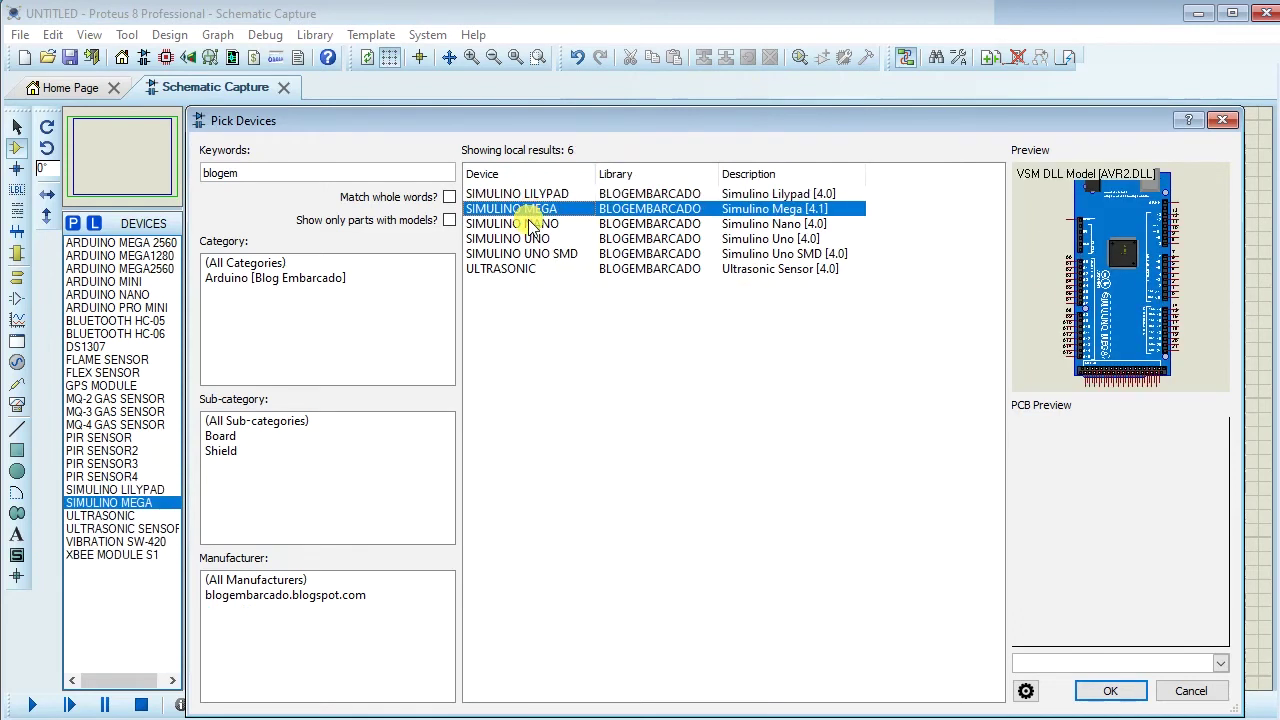
double_click(535, 223)
double_click(522, 239)
double_click(523, 253)
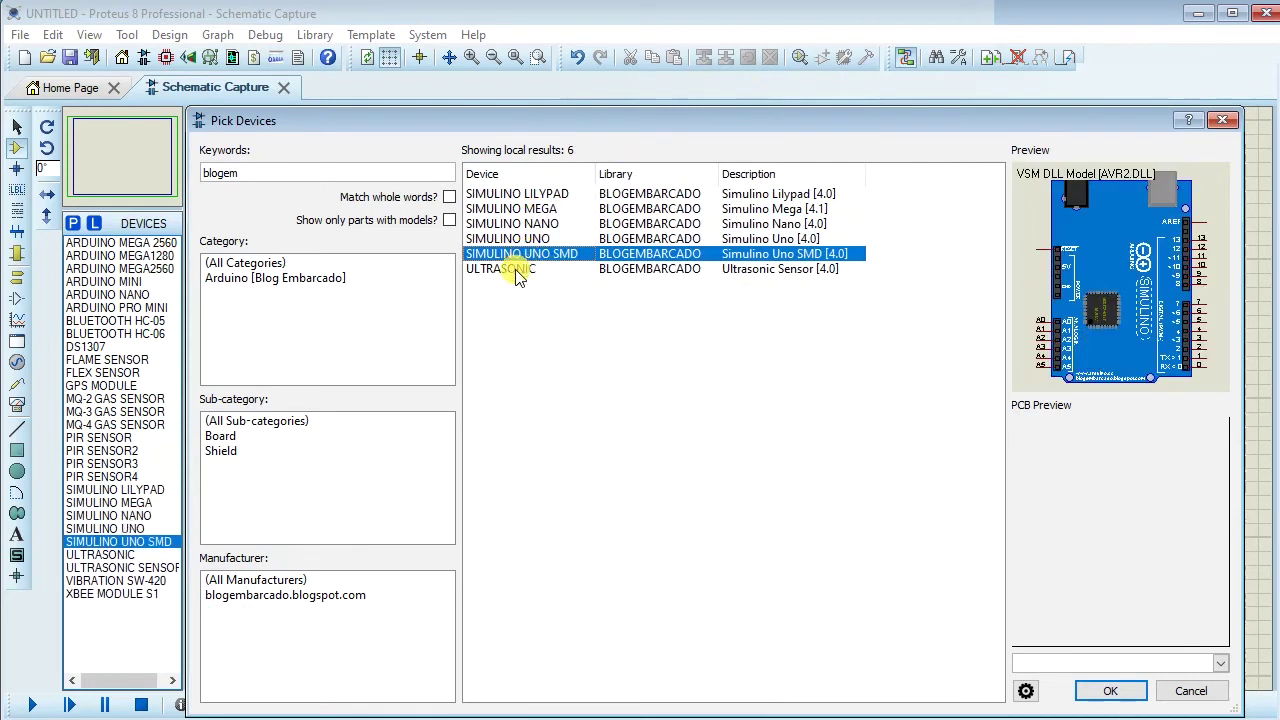
double_click(515, 268)
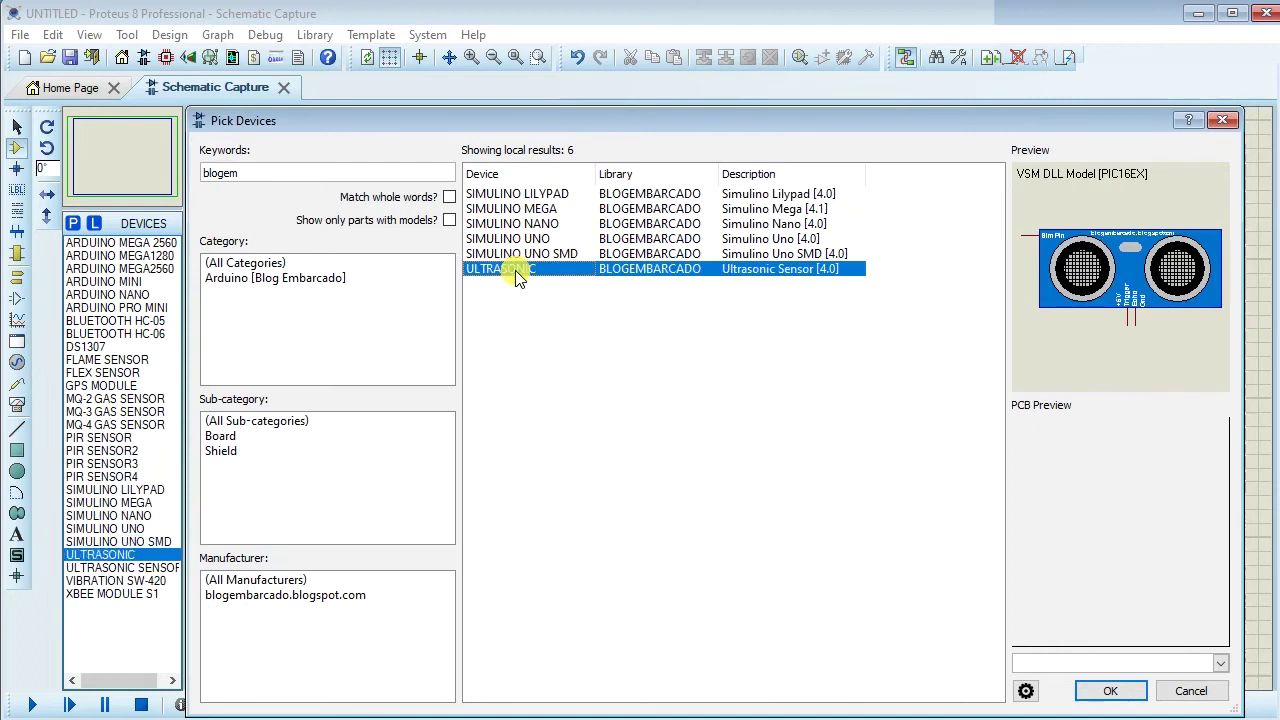
click(1224, 120)
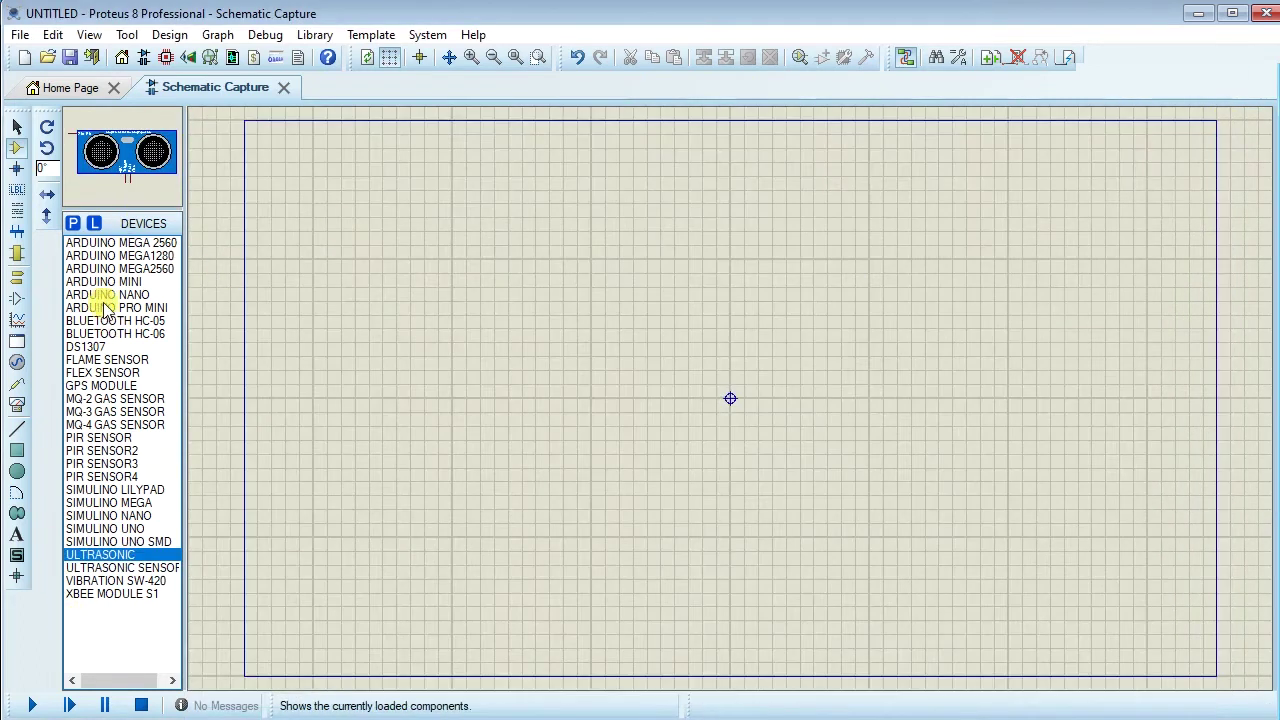
- Place the ARDUINO MEGA 2560 device at the centre of the schematic sheet
click(106, 243)
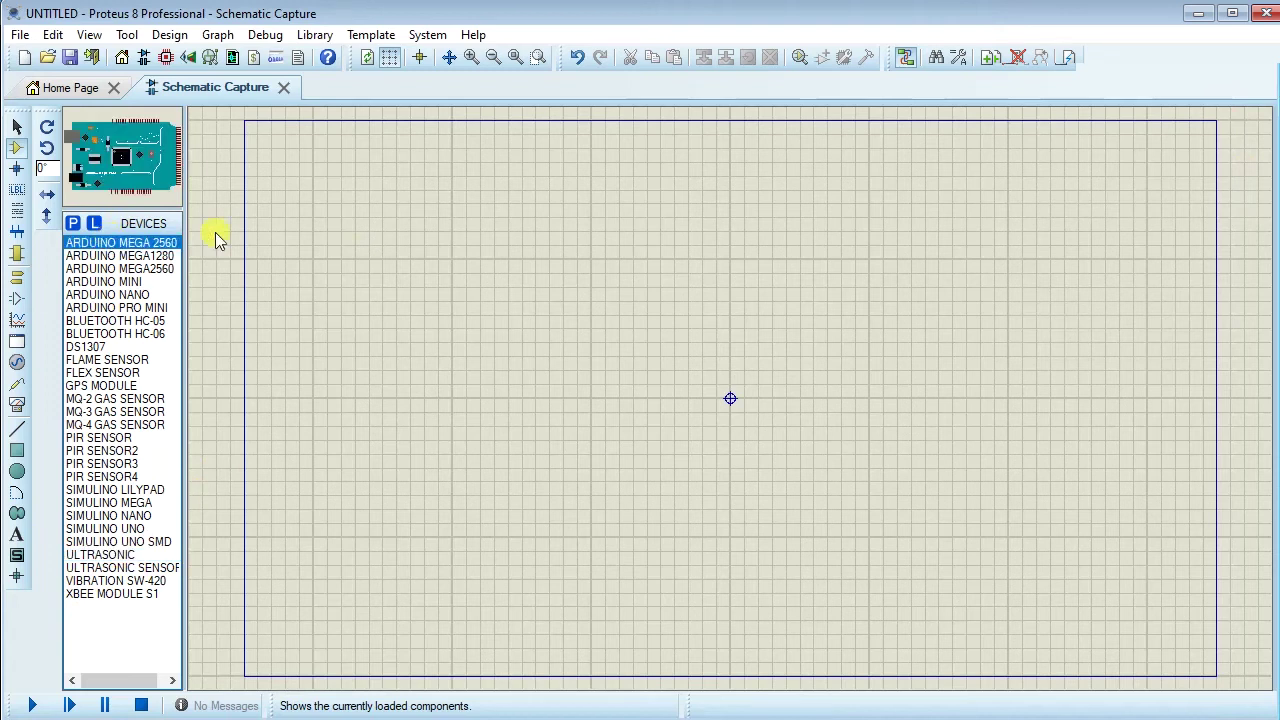
scroll(730, 398, down, 5)
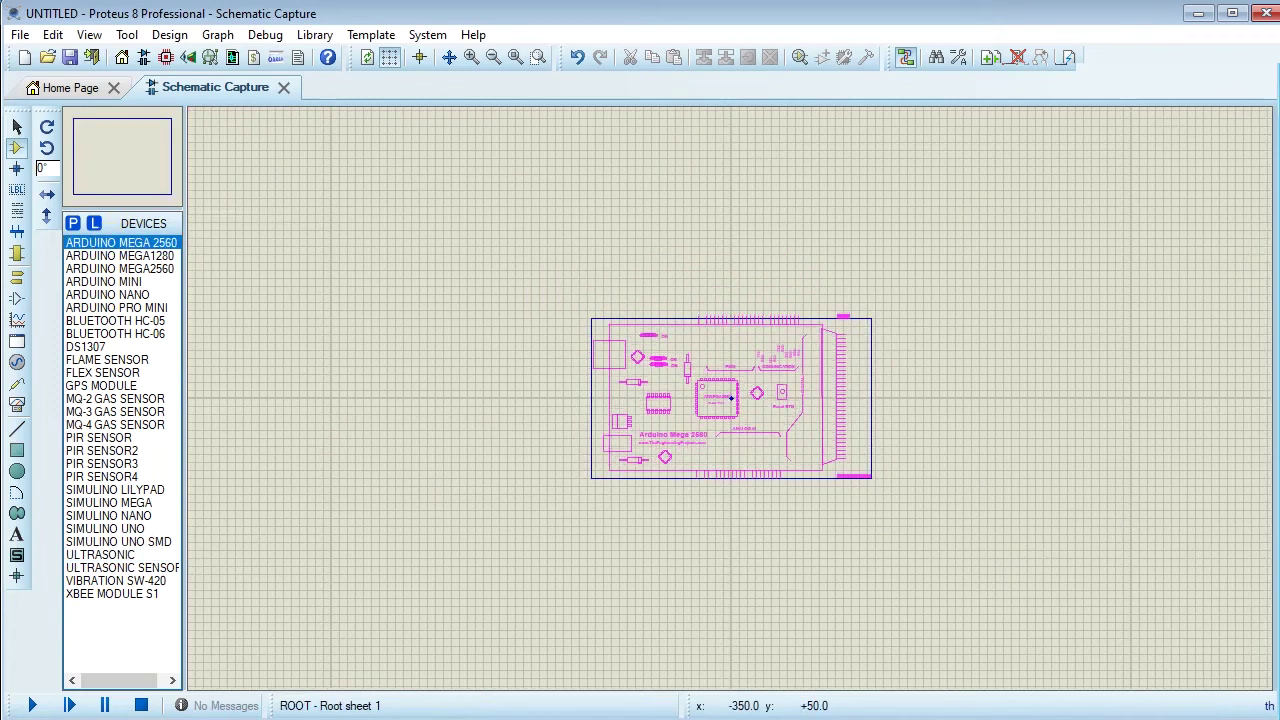
click(730, 400)
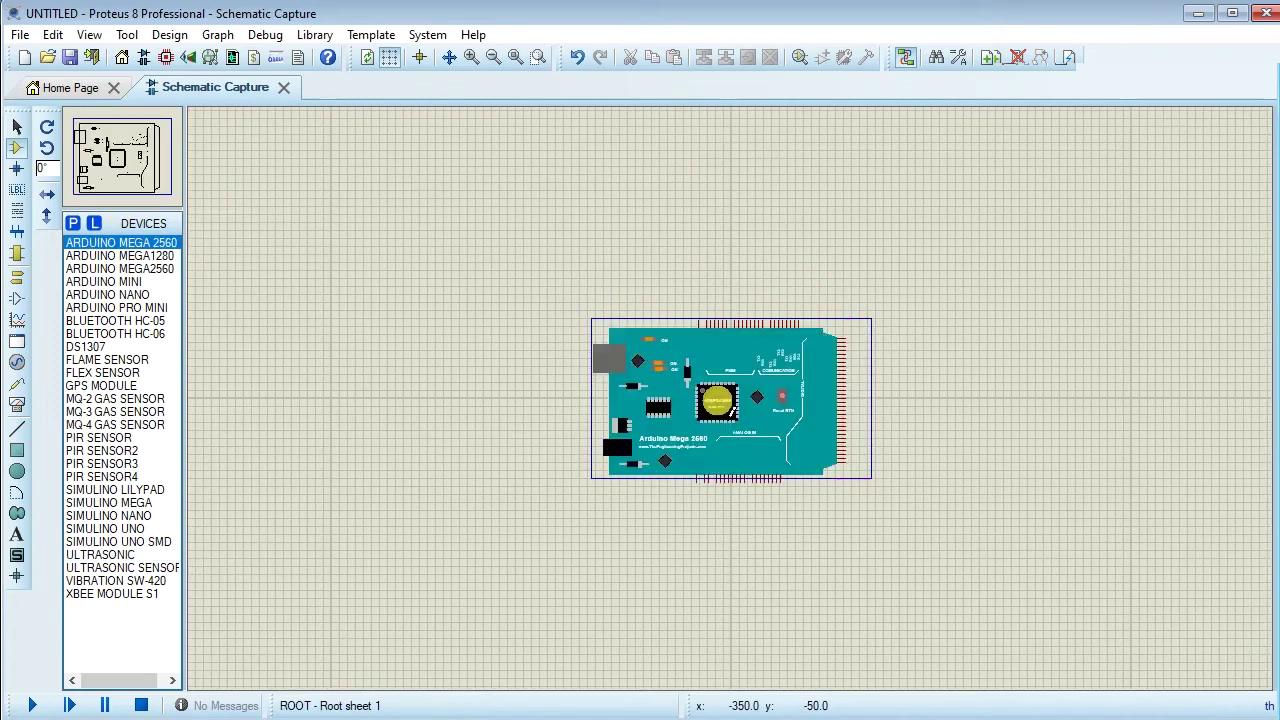
click(535, 57)
click(870, 634)
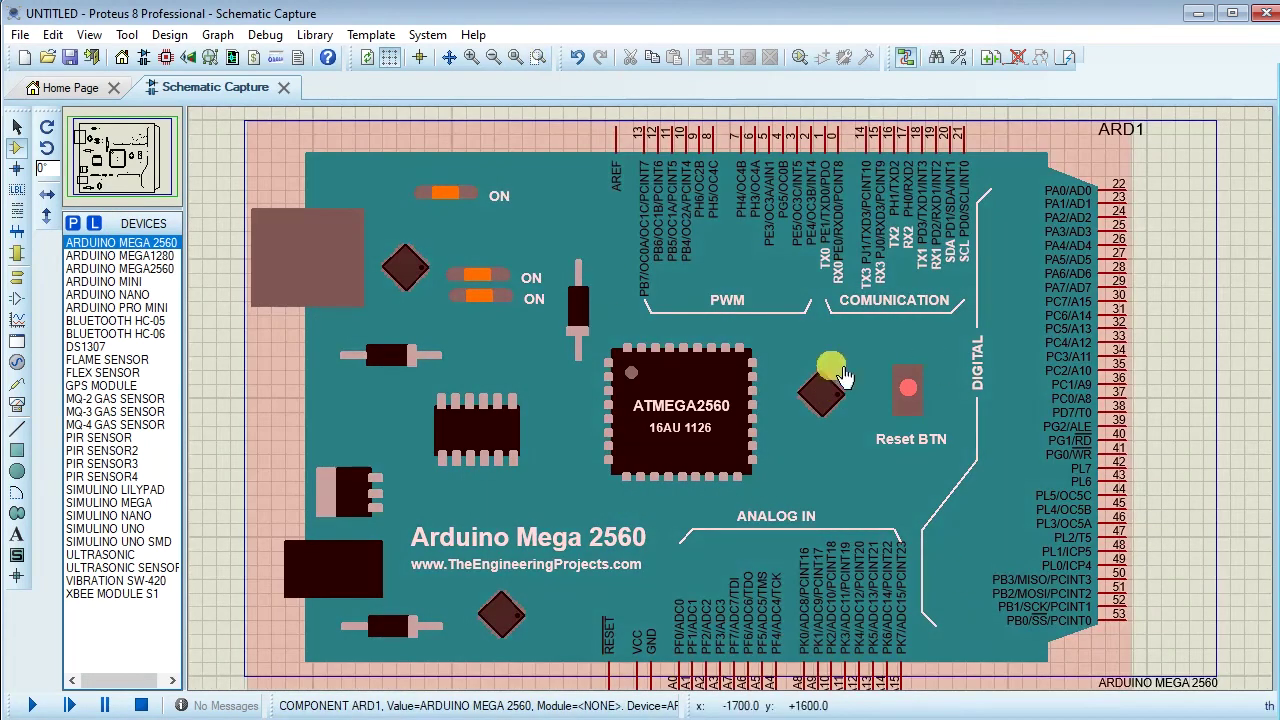
- Set the schematic sheet size to A4, 10in by 7in
click(423, 38)
click(448, 182)
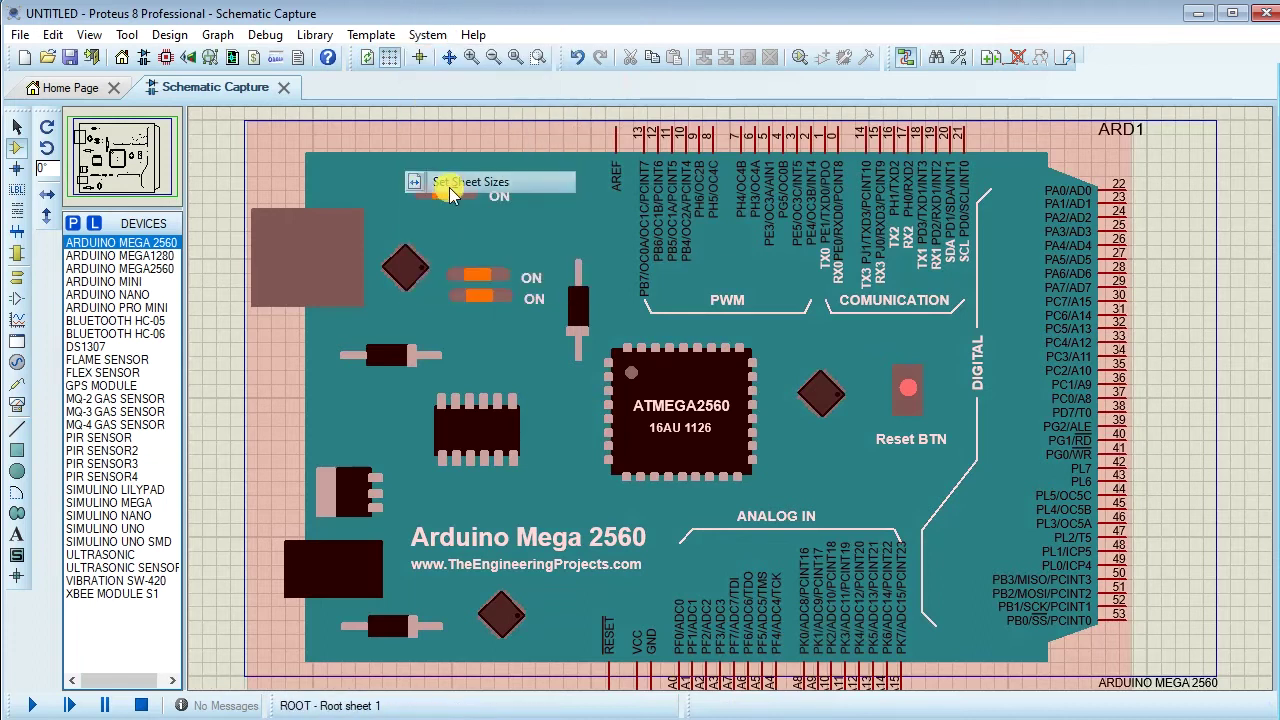
click(545, 317)
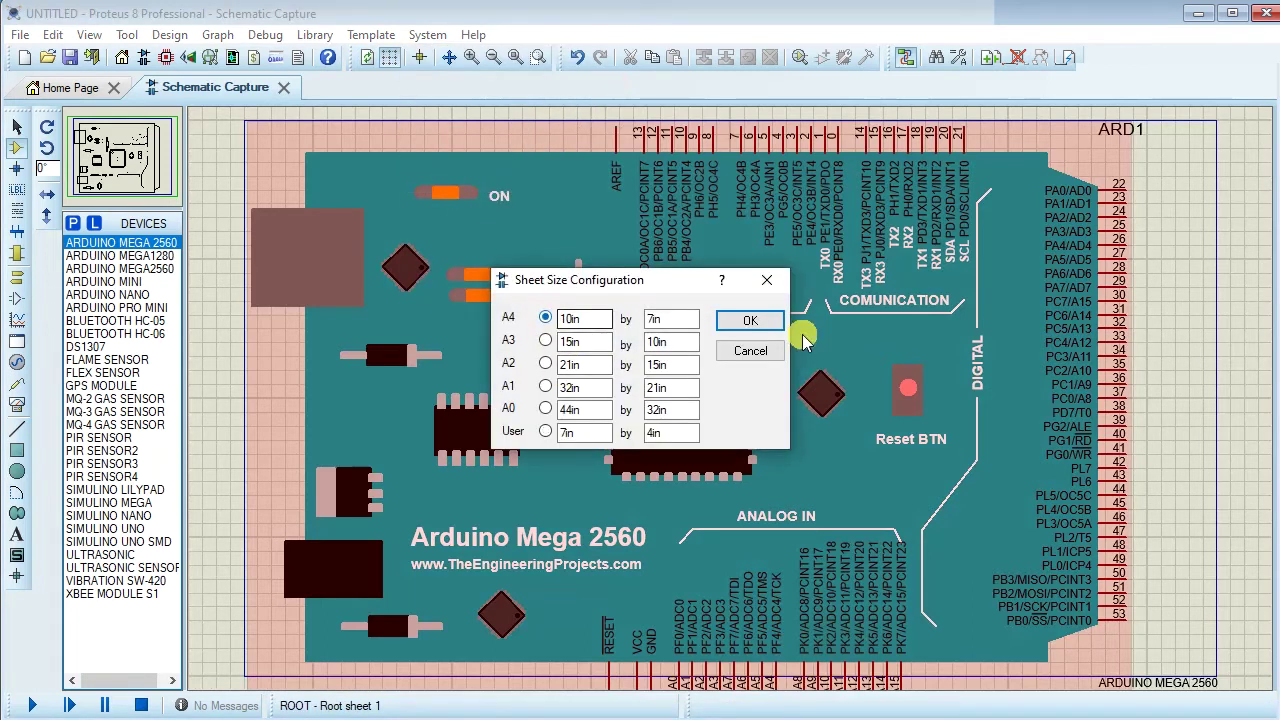
click(753, 325)
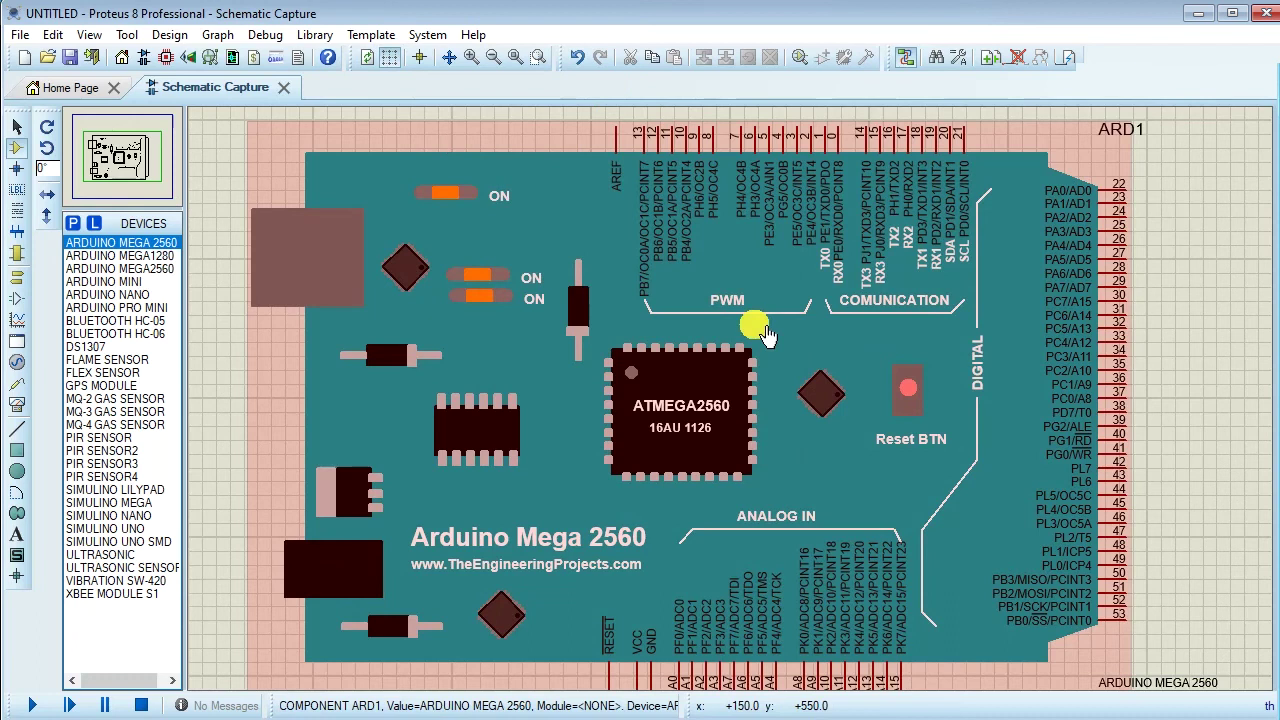
click(517, 57)
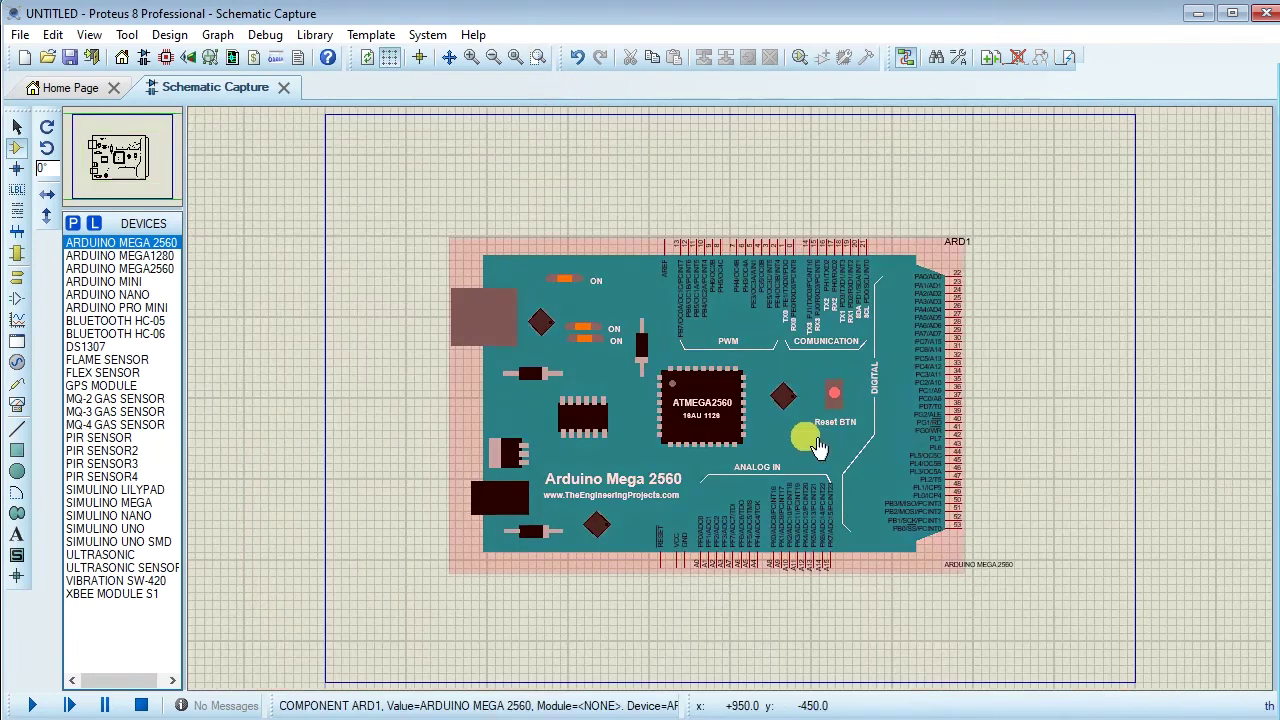
- Set the sheet size to A3 and move the Arduino Mega 2560 board to the sheet's upper-left corner
click(428, 35)
click(467, 184)
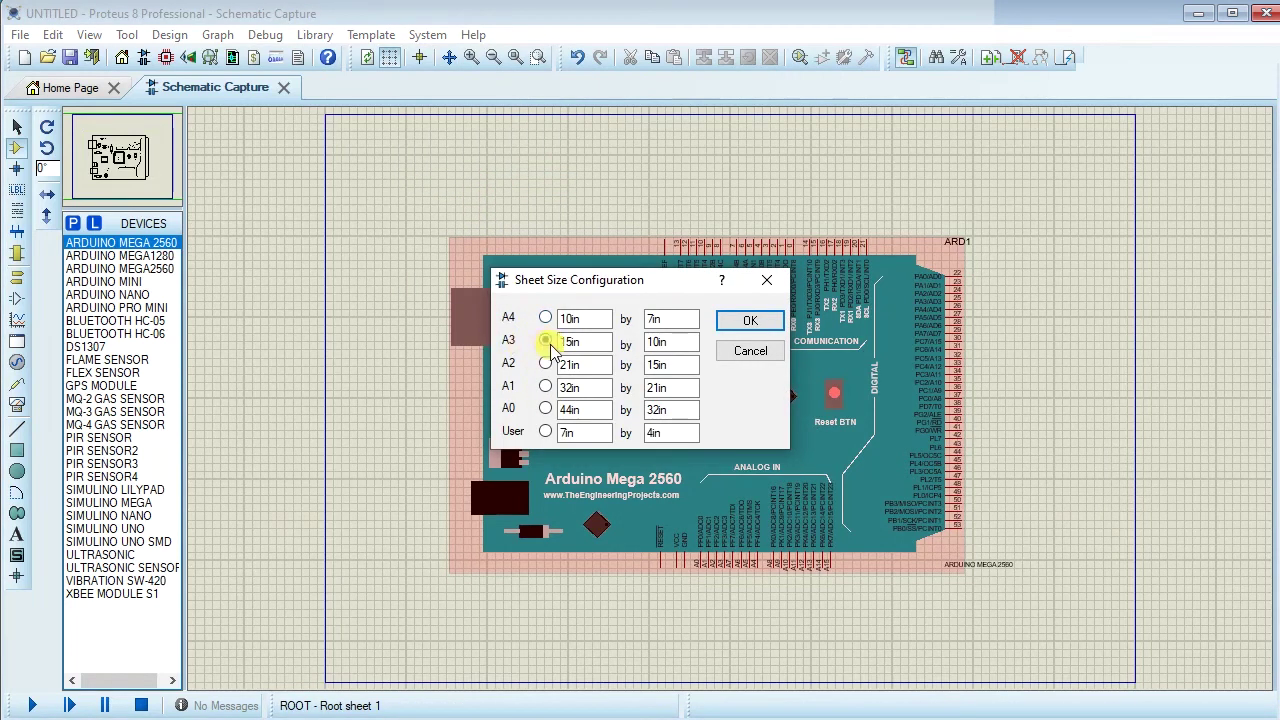
click(745, 331)
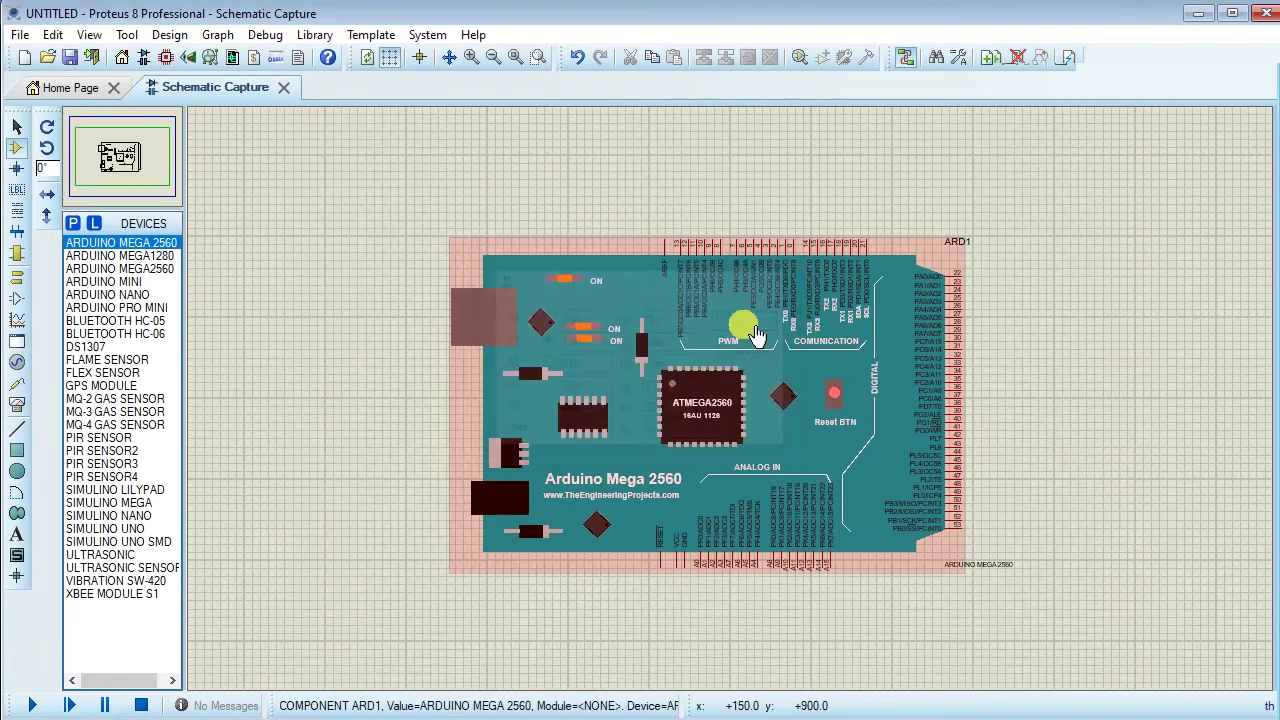
click(516, 57)
drag(665, 370, 442, 182)
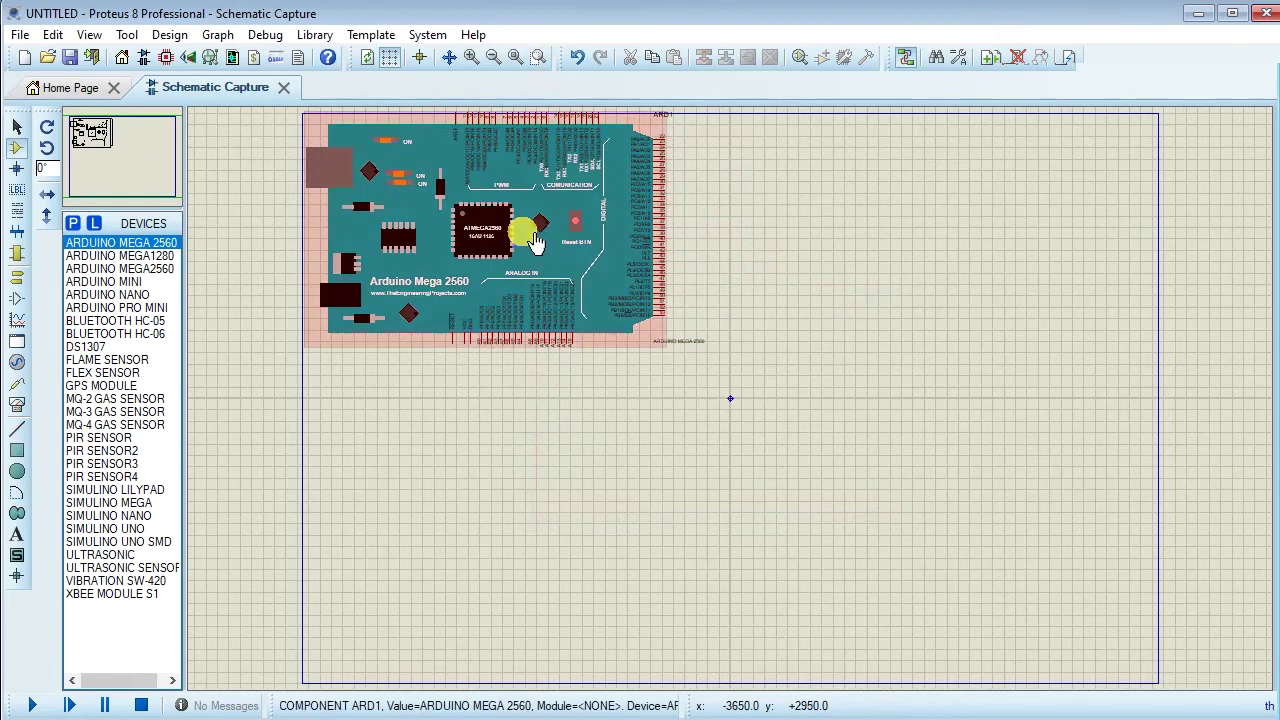
click(786, 249)
- Place ARDUINO MEGA1280 to the right of the first board and ARDUINO MEGA2560 below the first board
click(145, 256)
click(895, 230)
click(120, 268)
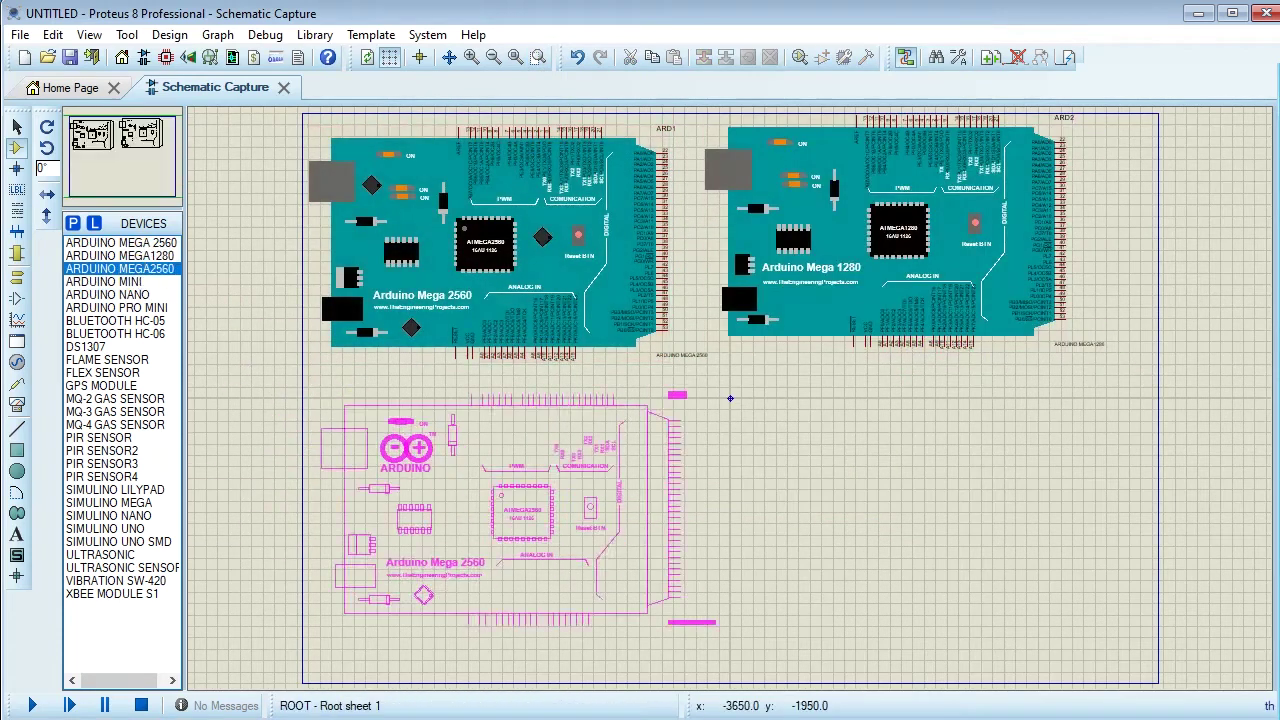
click(495, 495)
- Place ARDUINO MINI, ARDUINO NANO and ARDUINO PRO MINI in a row below the Arduino Mega 1280 board
click(103, 281)
click(735, 440)
click(107, 294)
click(862, 455)
click(116, 307)
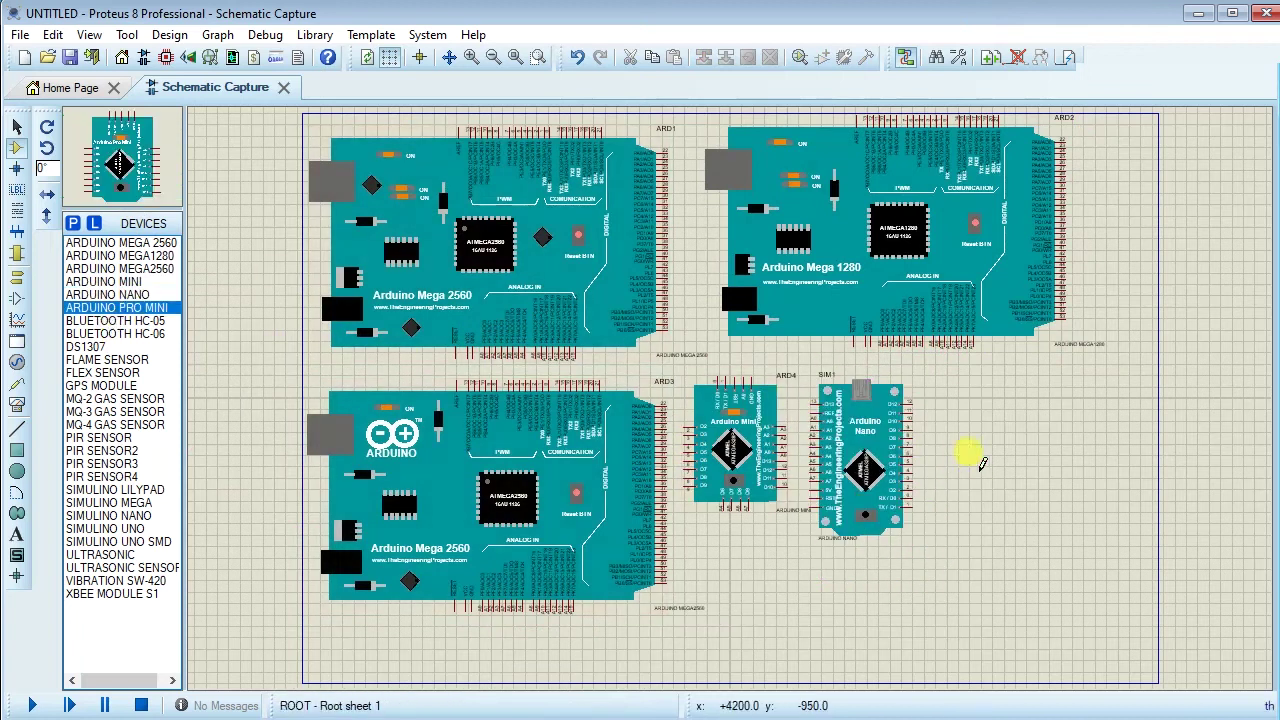
click(980, 442)
- Place BLUETOOTH HC-06, BLUETOOTH HC-05 and the DS1307 module in a row below the small Arduino boards
click(115, 333)
click(702, 578)
click(115, 320)
click(896, 575)
click(85, 346)
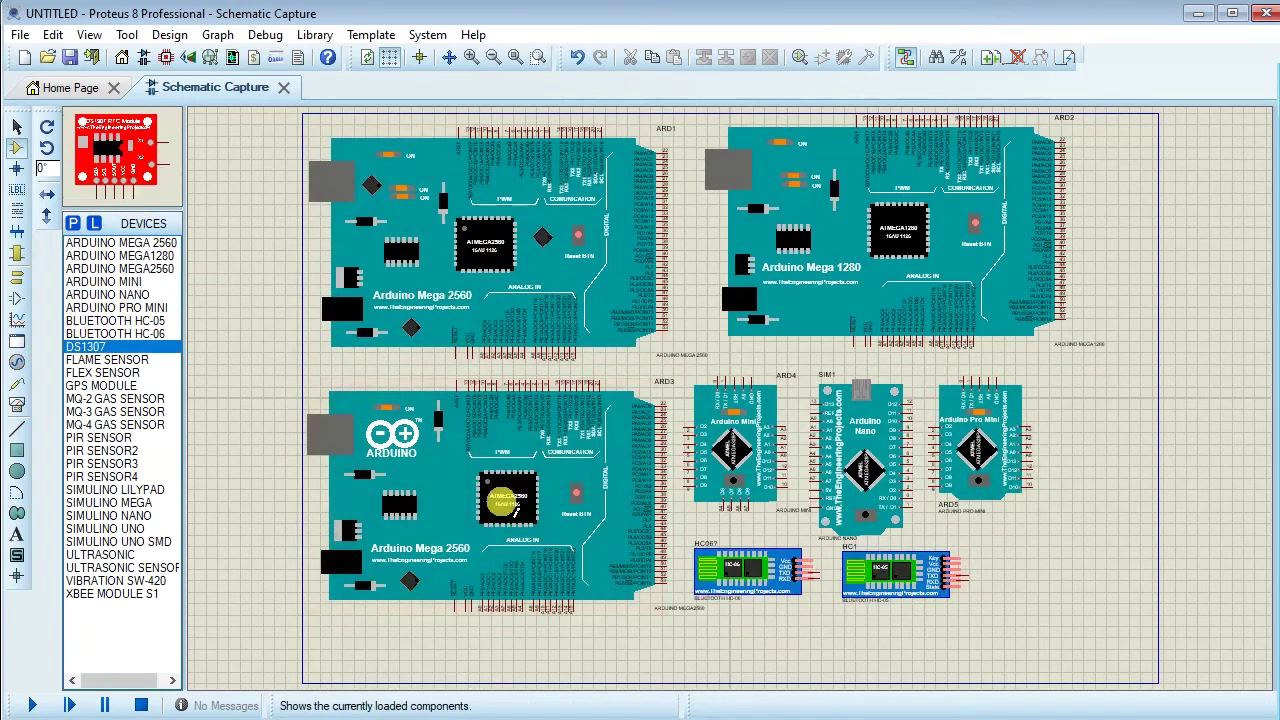
click(1018, 572)
- Place the FLAME SENSOR below the lower Arduino Mega 2560 board
click(107, 359)
key(F7)
click(490, 560)
- Set the sheet size to A2 and move all placed components toward the sheet's upper-left corner
click(427, 34)
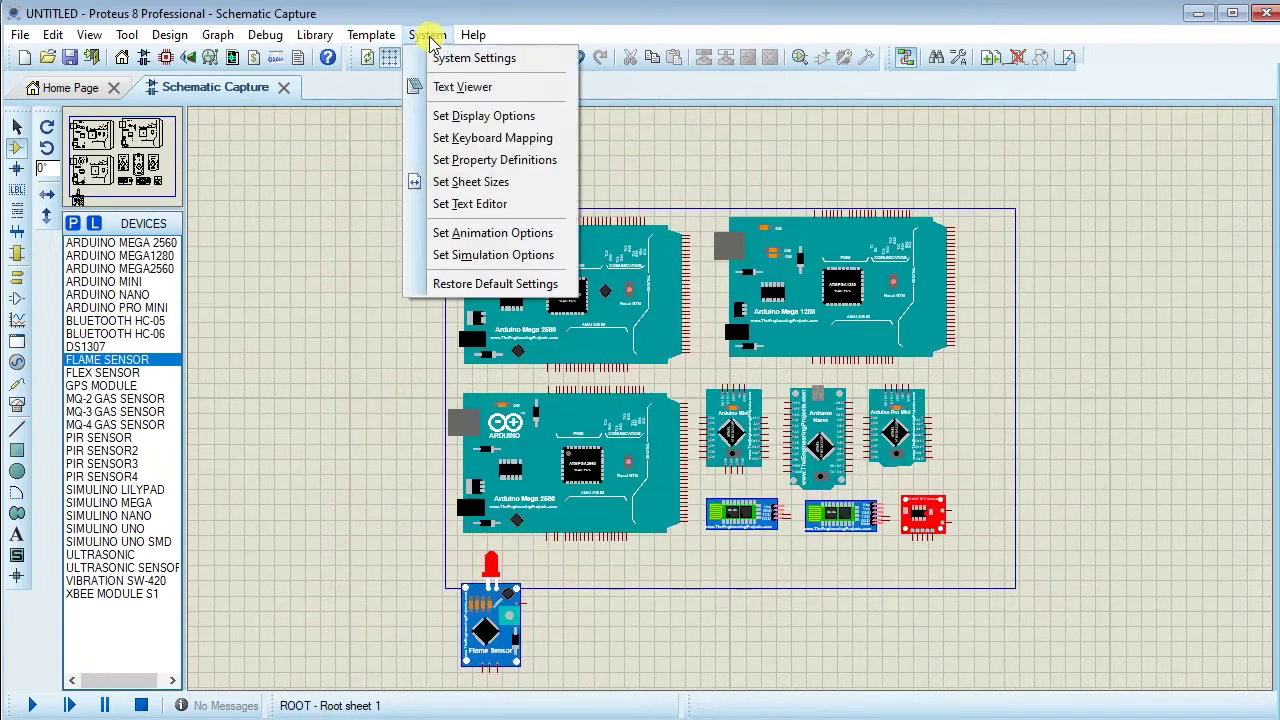
click(470, 202)
click(545, 368)
click(746, 321)
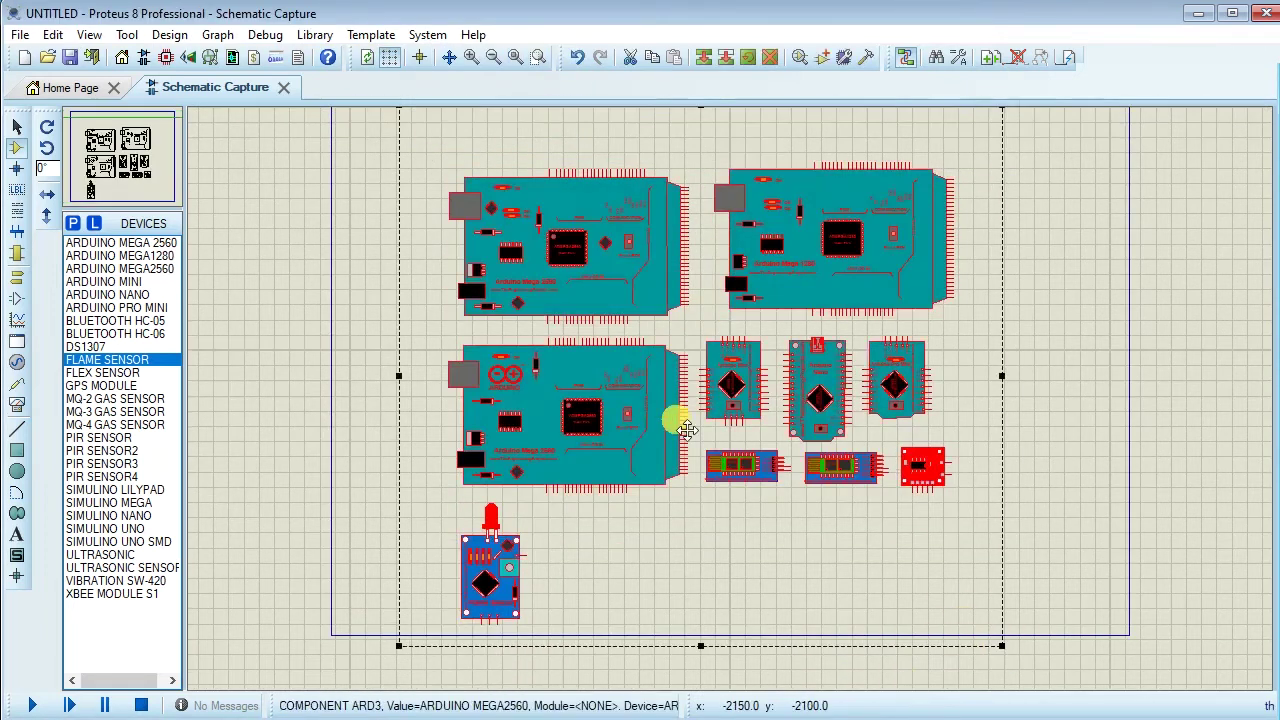
scroll(543, 229, down, 2)
scroll(740, 410, up, 2)
- Place the FLEX SENSOR to the right of the Arduino Mega 1280 and the GPS MODULE beside it
click(102, 372)
click(673, 255)
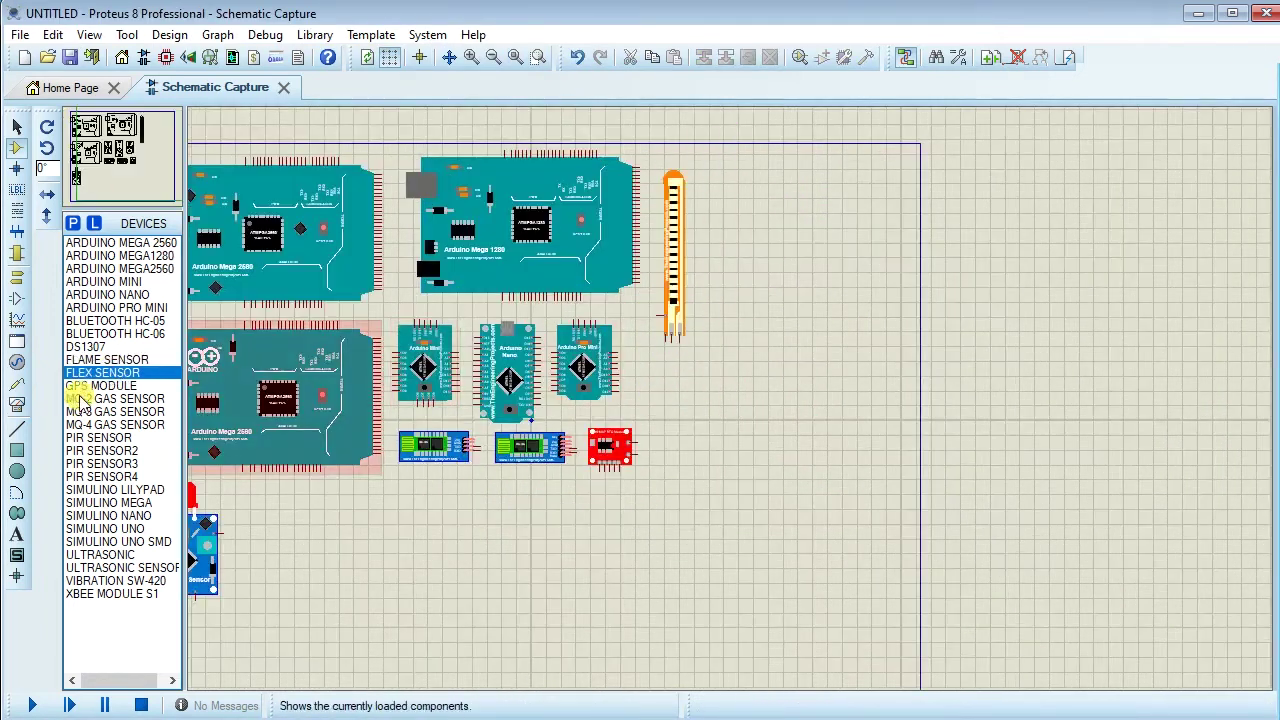
click(101, 385)
click(800, 208)
- Place the MQ-2 and MQ-3 gas sensors below the GPS module, one PIR sensor under them and two PIR sensors beside the flame sensor
click(115, 398)
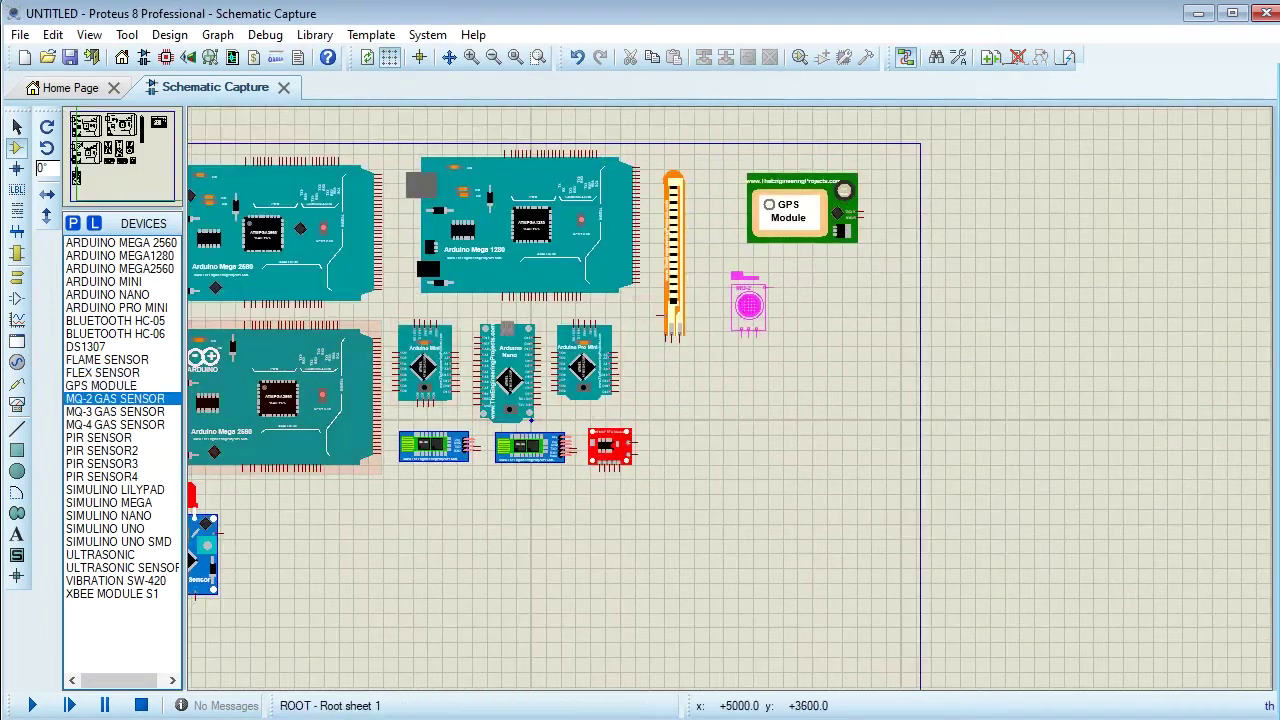
click(760, 449)
click(302, 572)
click(101, 450)
- Place SIMULINO LILYPAD, SIMULINO MEGA and SIMULINO NANO in a row to the right of the two lower PIR sensors
click(168, 489)
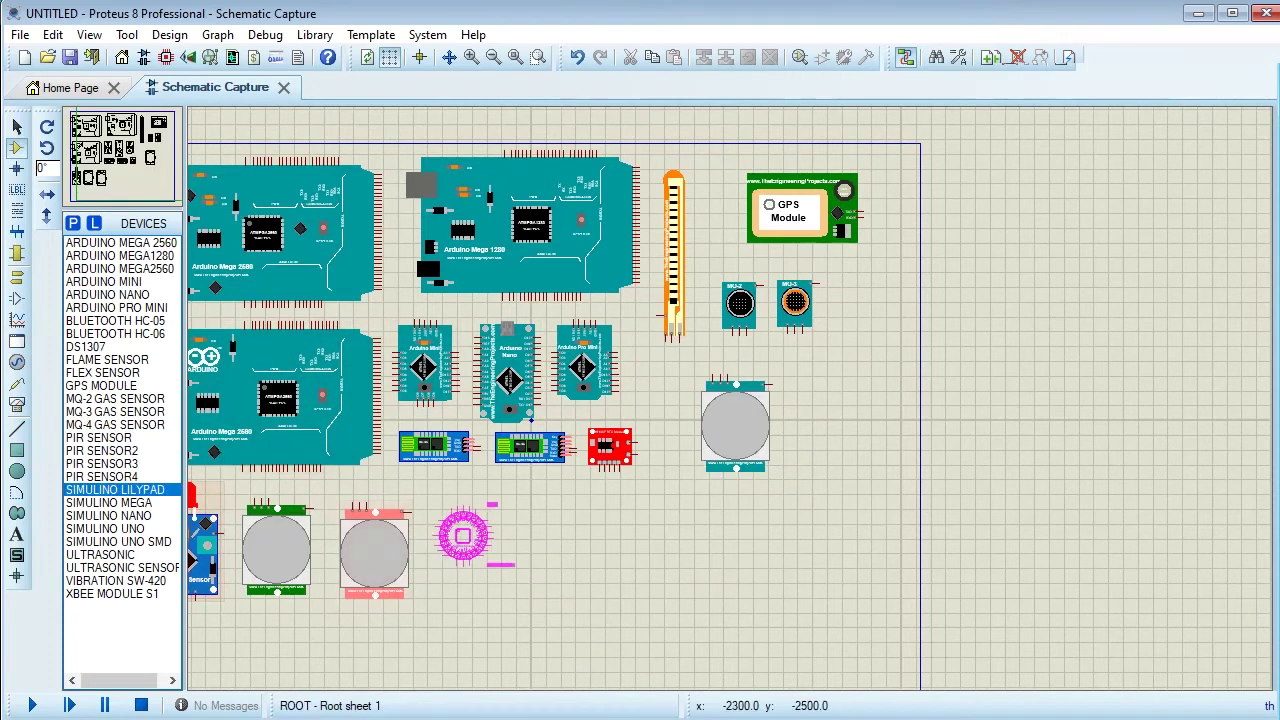
click(478, 535)
click(108, 502)
click(568, 575)
click(108, 515)
click(658, 537)
- Place SIMULINO UNO and SIMULINO UNO SMD to the right of the Simulino Nano
click(105, 528)
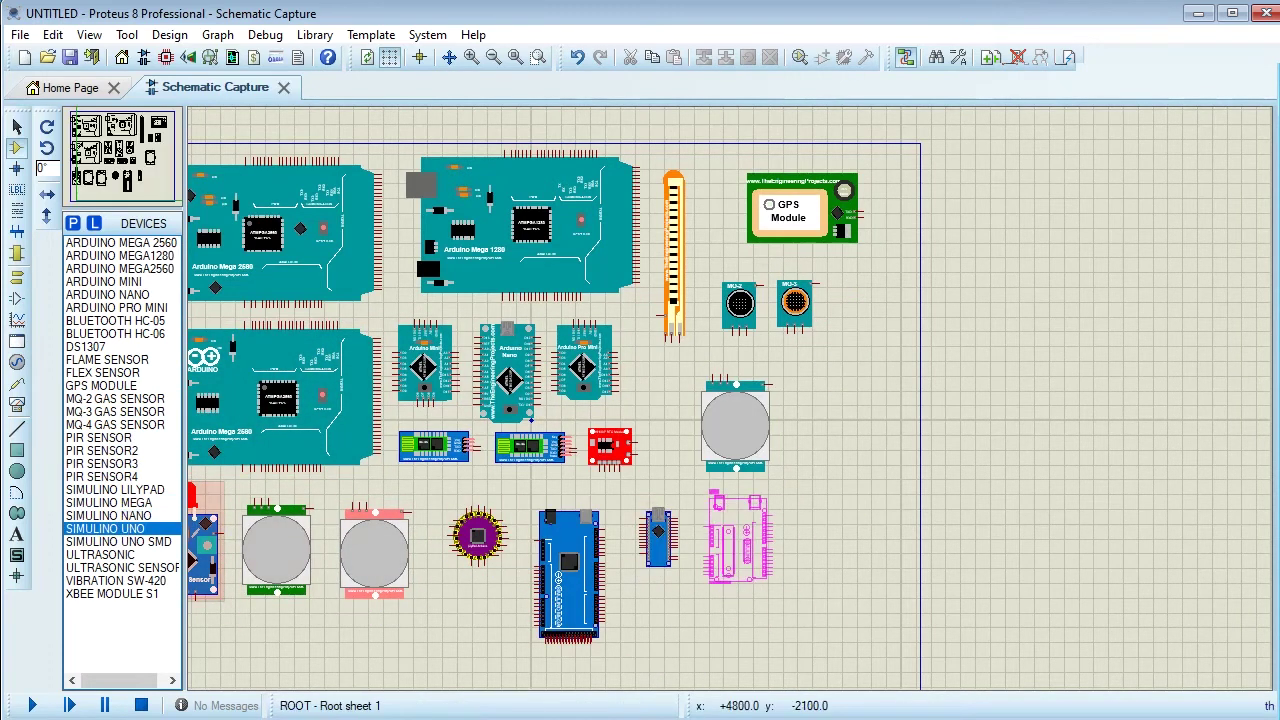
click(735, 555)
click(118, 541)
click(832, 560)
- Place ULTRASONIC and ULTRASONIC SENSOR one above the other, to the right of the PIR sensor under the gas sensors
click(100, 554)
click(830, 399)
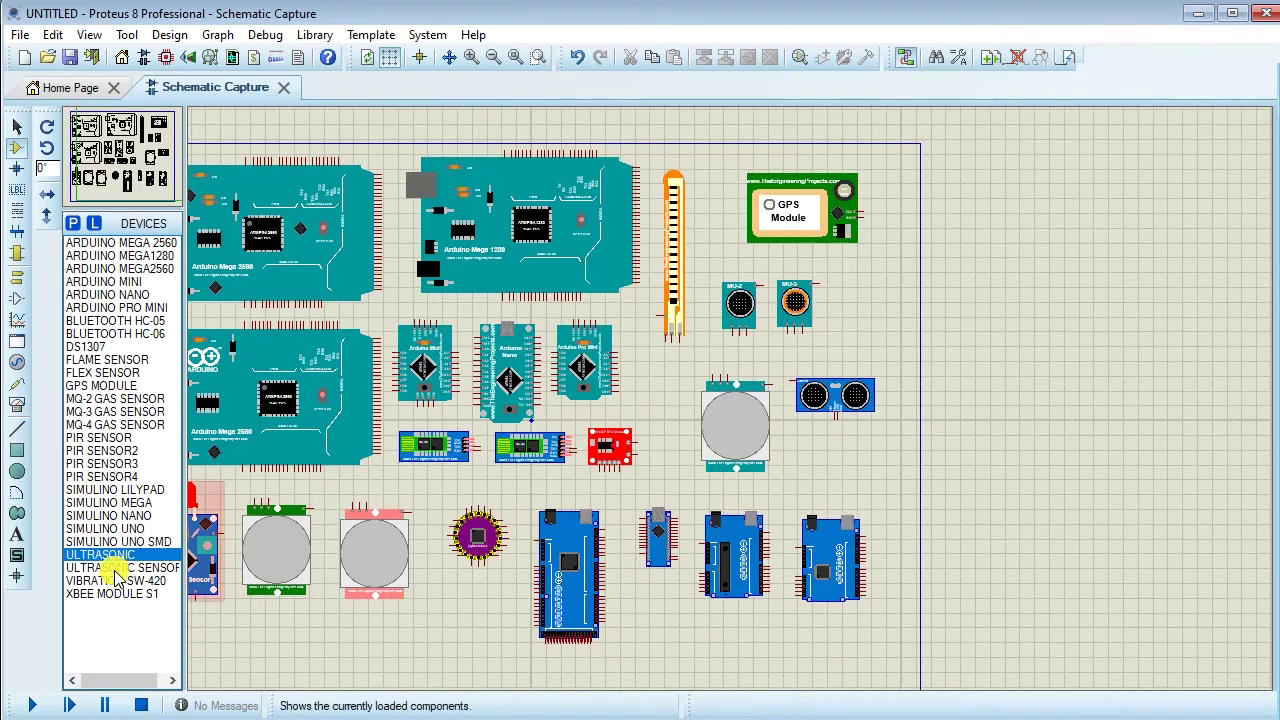
click(110, 567)
click(830, 468)
- Place VIBRATION SW-420 below the flame sensor and XBEE MODULE S1 next to it
key(F5)
click(116, 580)
click(681, 437)
click(112, 593)
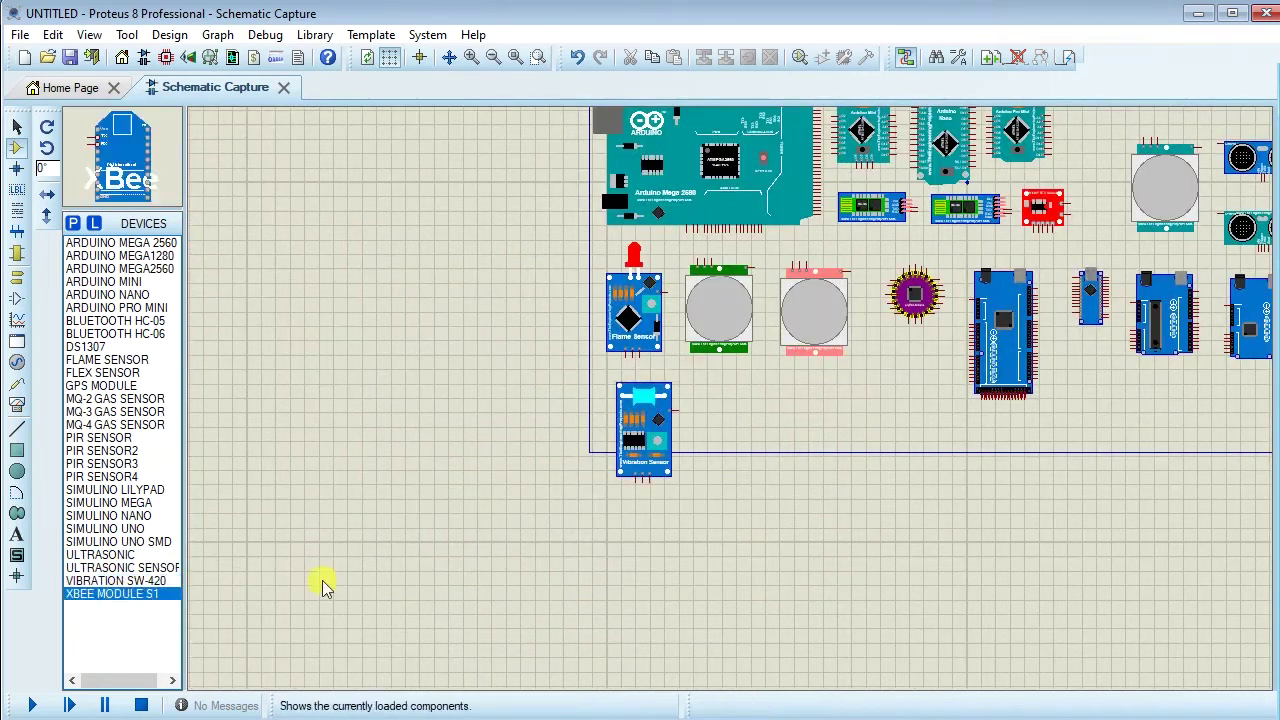
click(705, 402)
- Replace the upper-left Arduino Mega 2560 board with the vibration sensor and XBee module, removing the board from the sheet
key(F8)
drag(485, 230, 765, 685)
drag(540, 685, 580, 245)
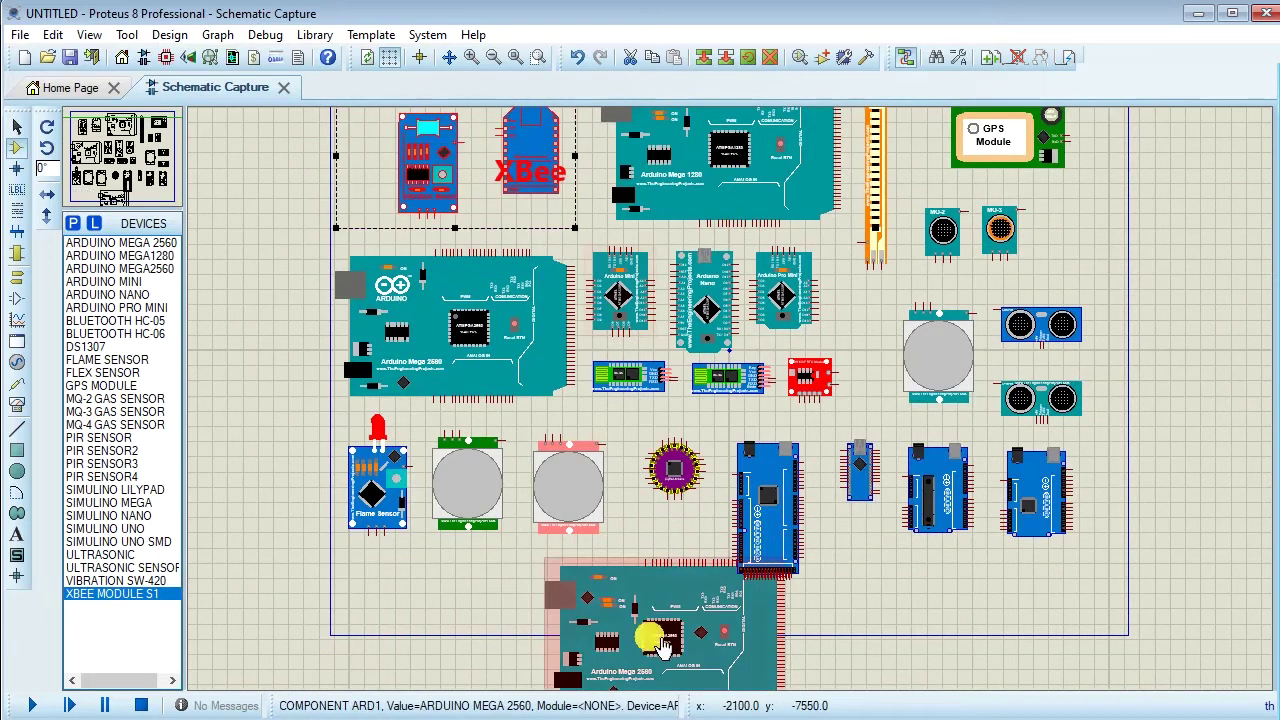
click(515, 57)
click(85, 346)
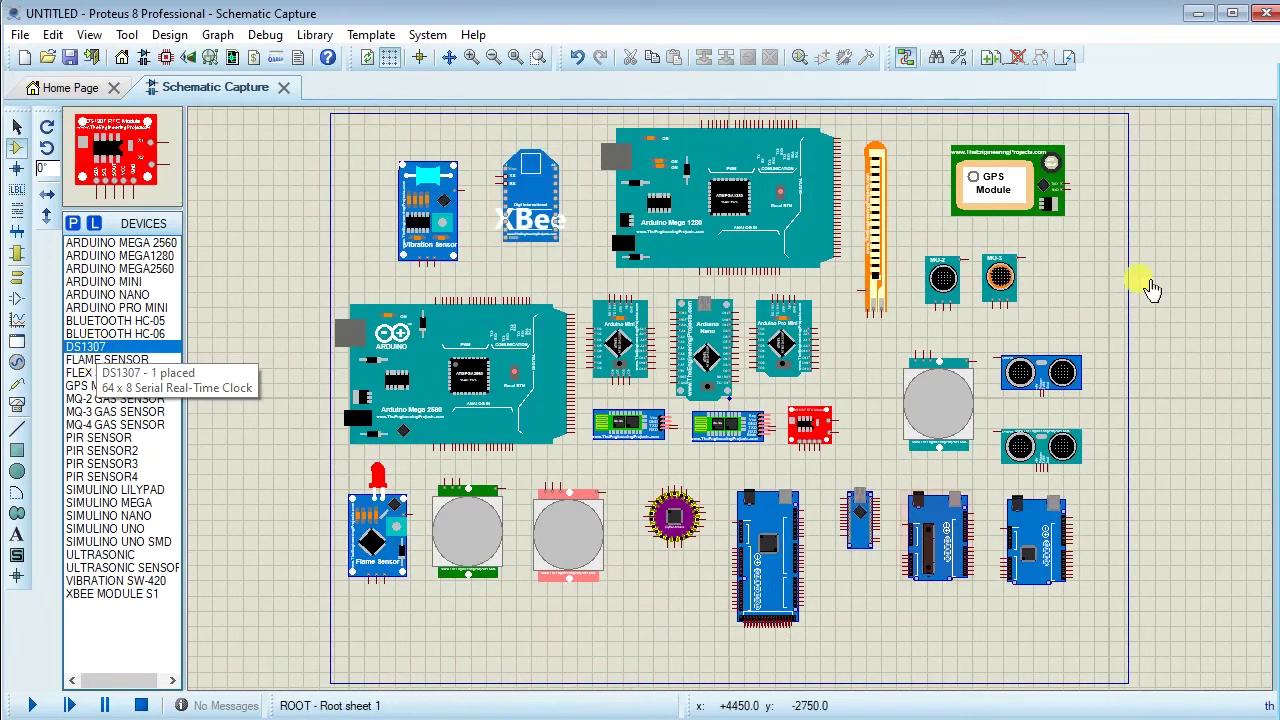